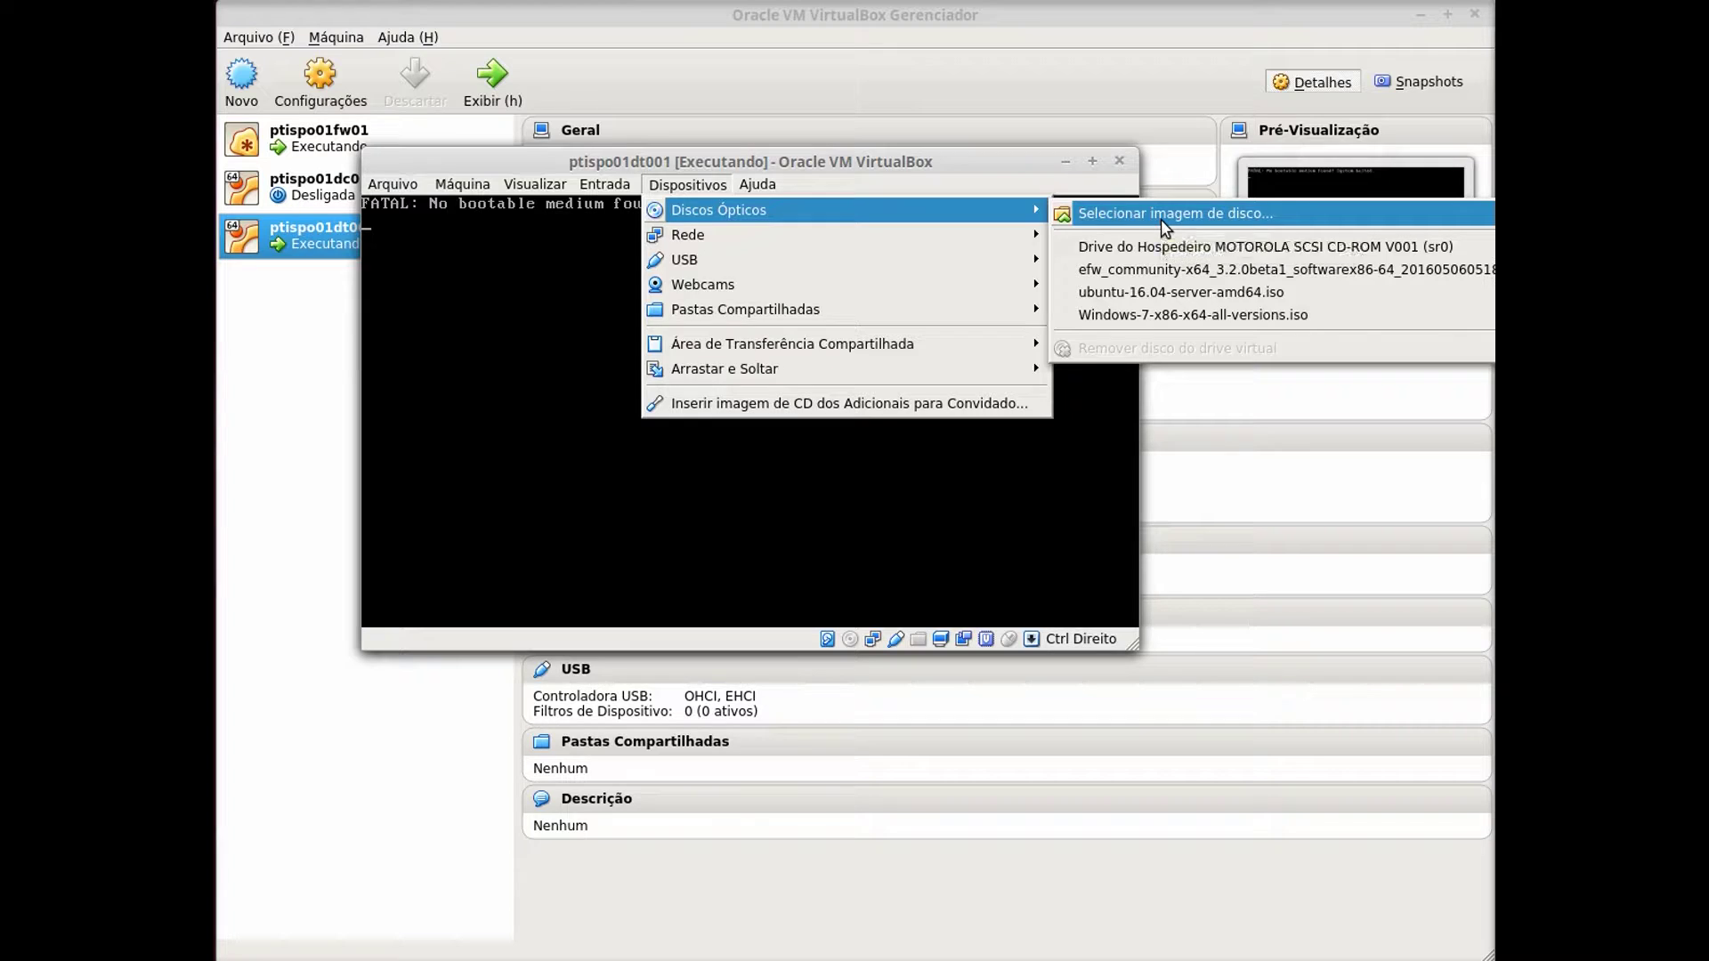
# Insert linuxmint-18-cinnamon-64bit.iso into ptispo01dt001's virtual optical drive.
pyautogui.click(1161, 219)
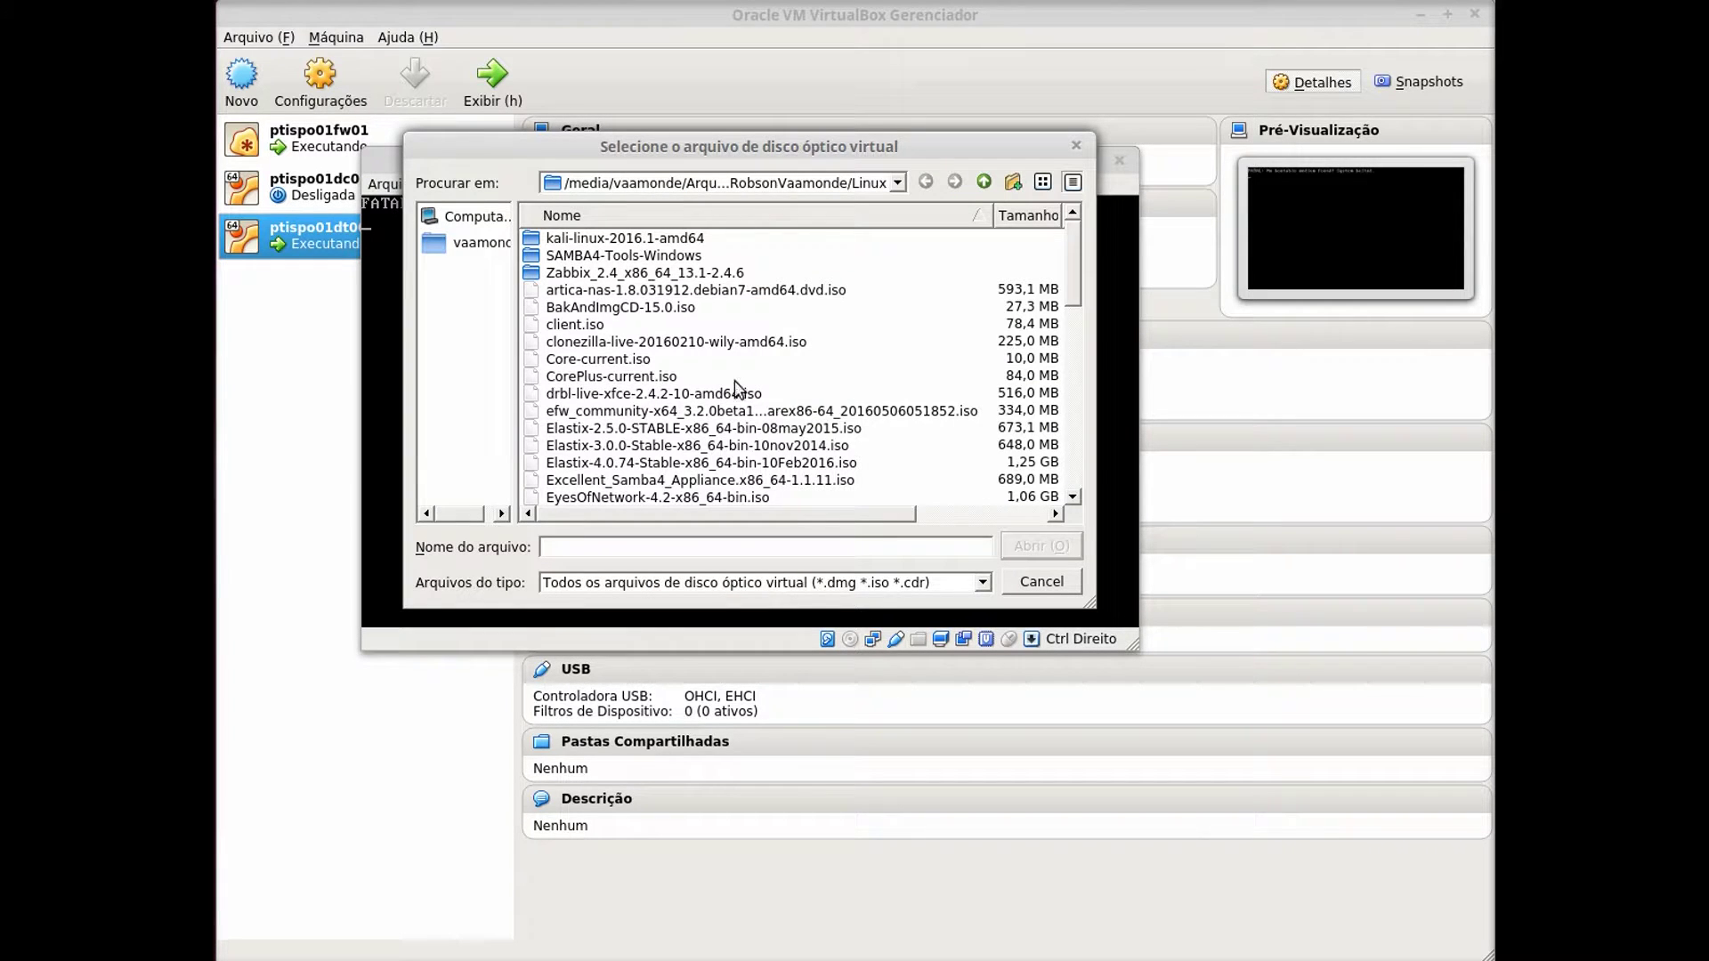
pyautogui.moveTo(1081, 255); pyautogui.dragTo(1070, 320)
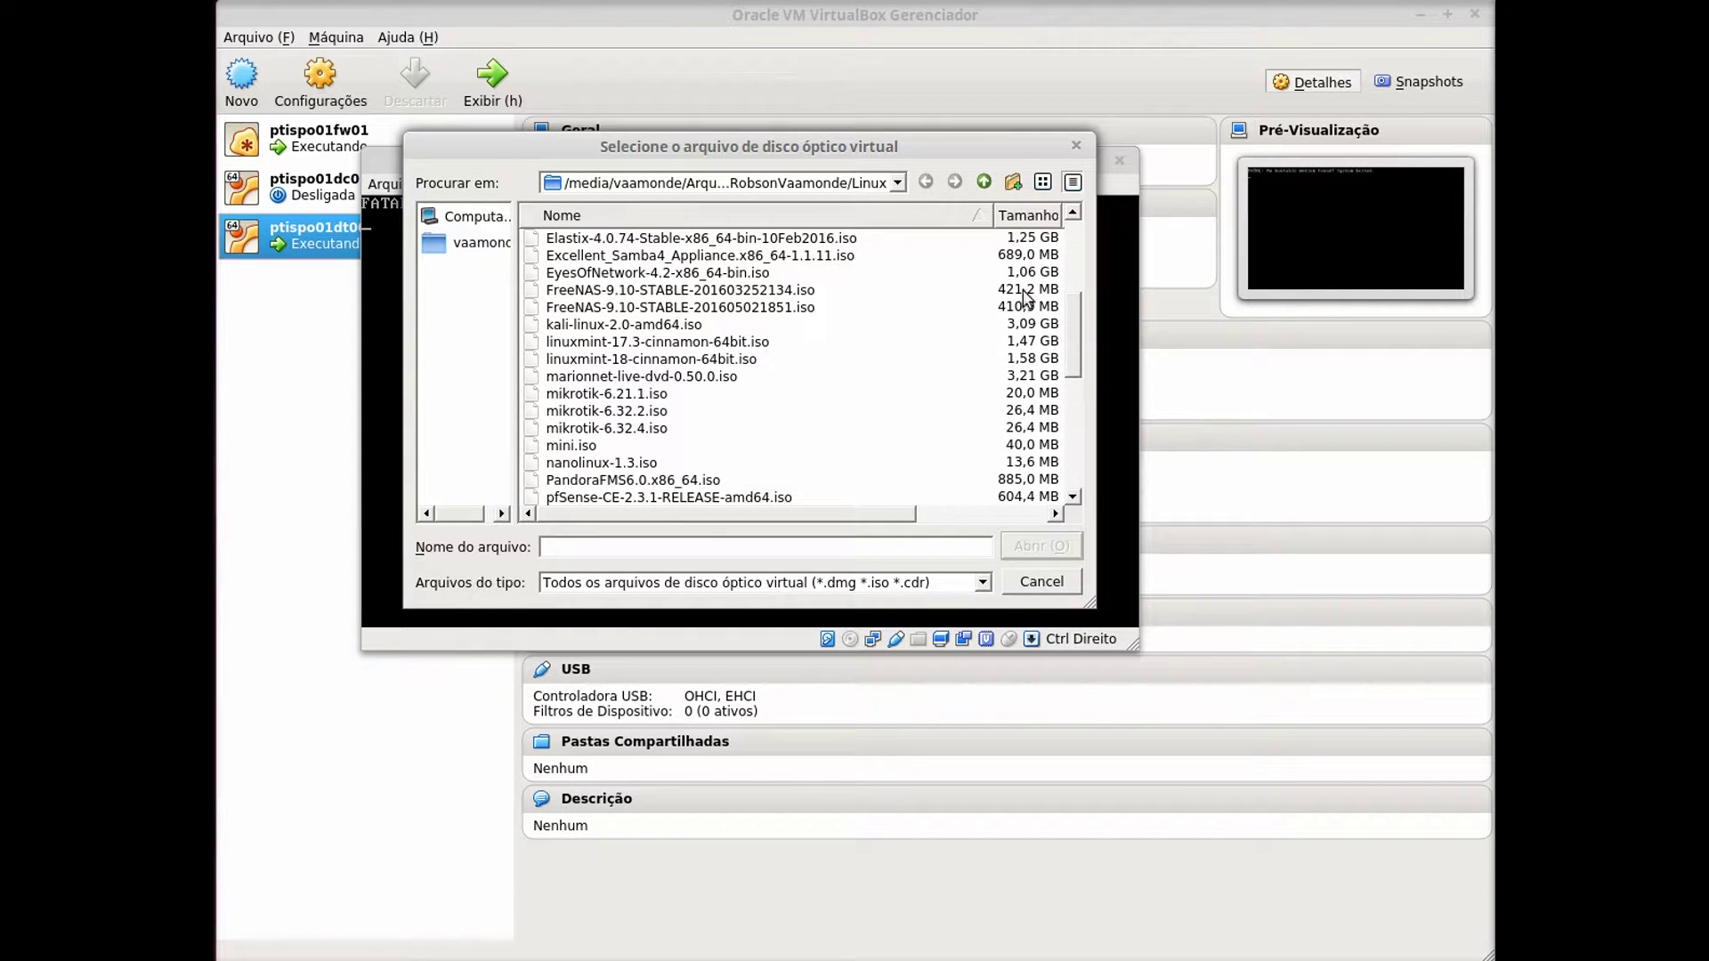
pyautogui.click(649, 359)
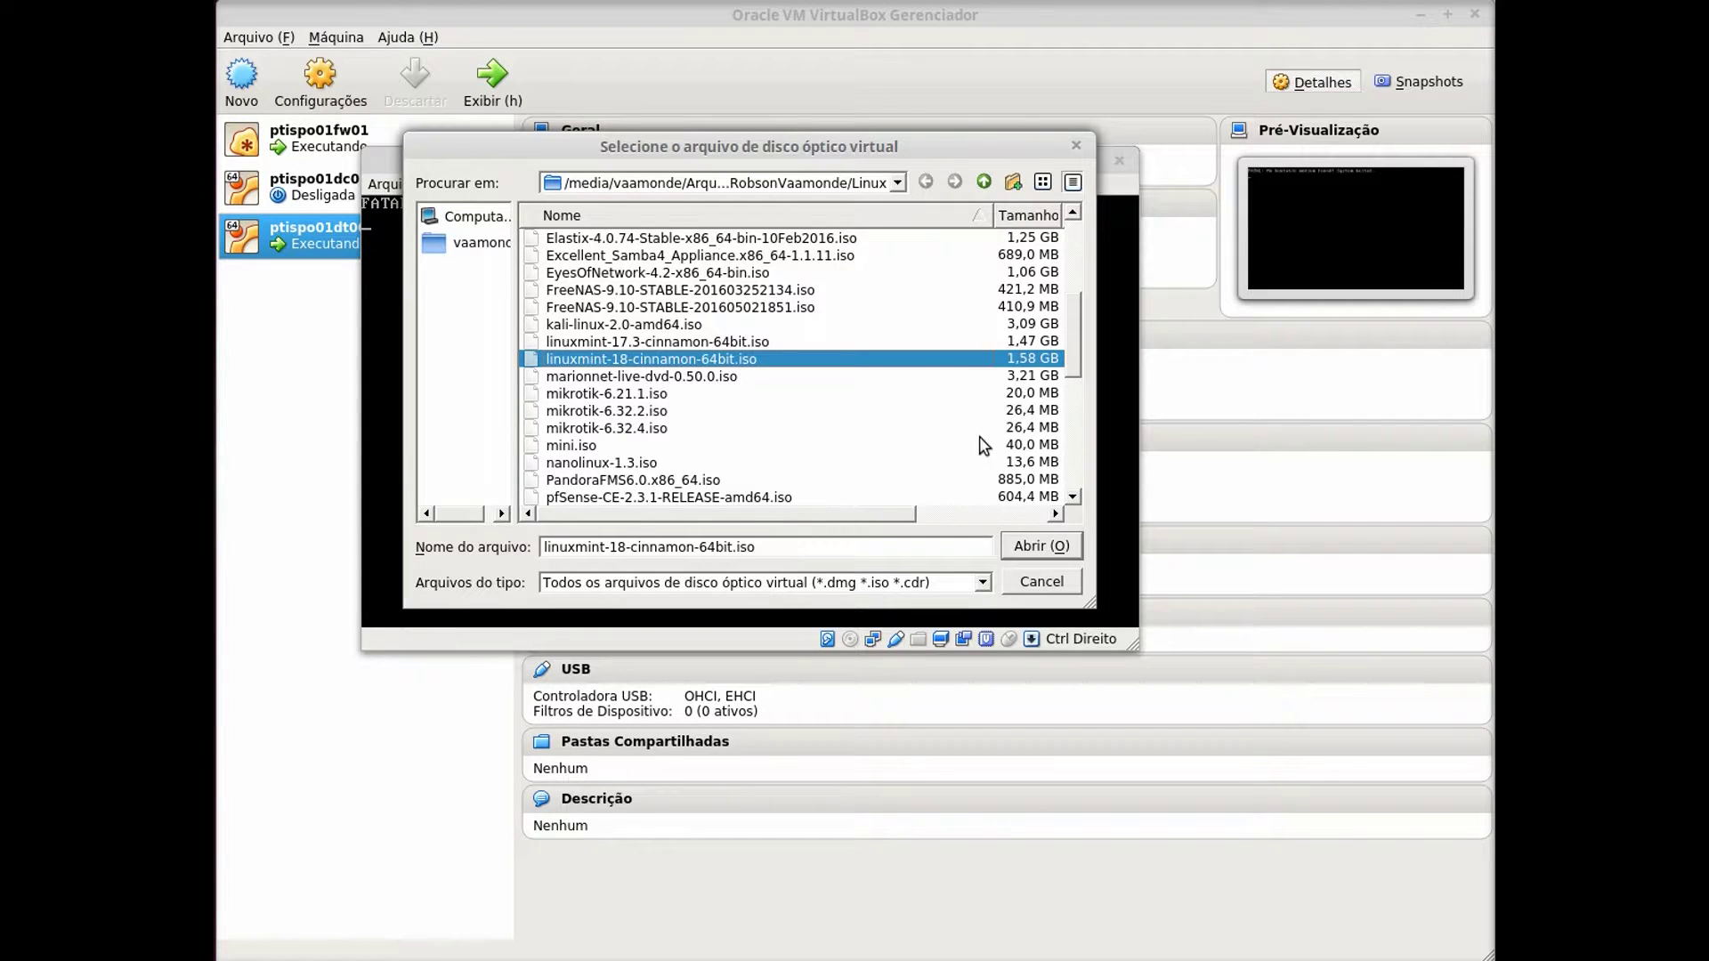
pyautogui.click(1055, 550)
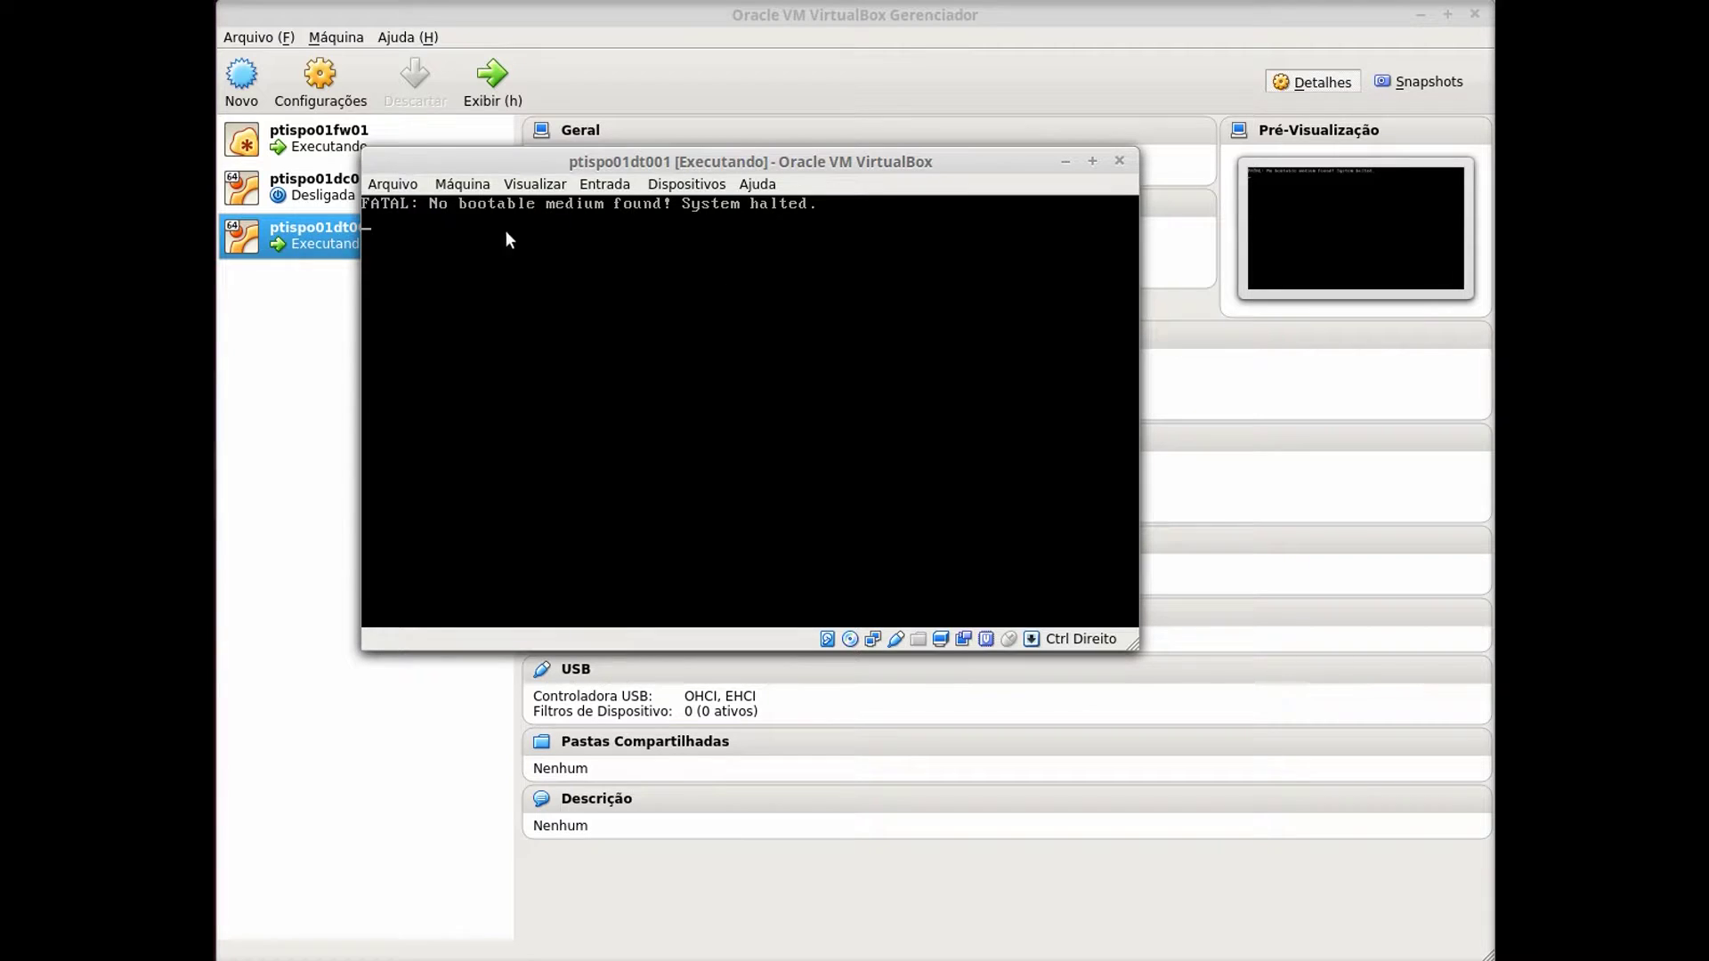
pyautogui.click(463, 184)
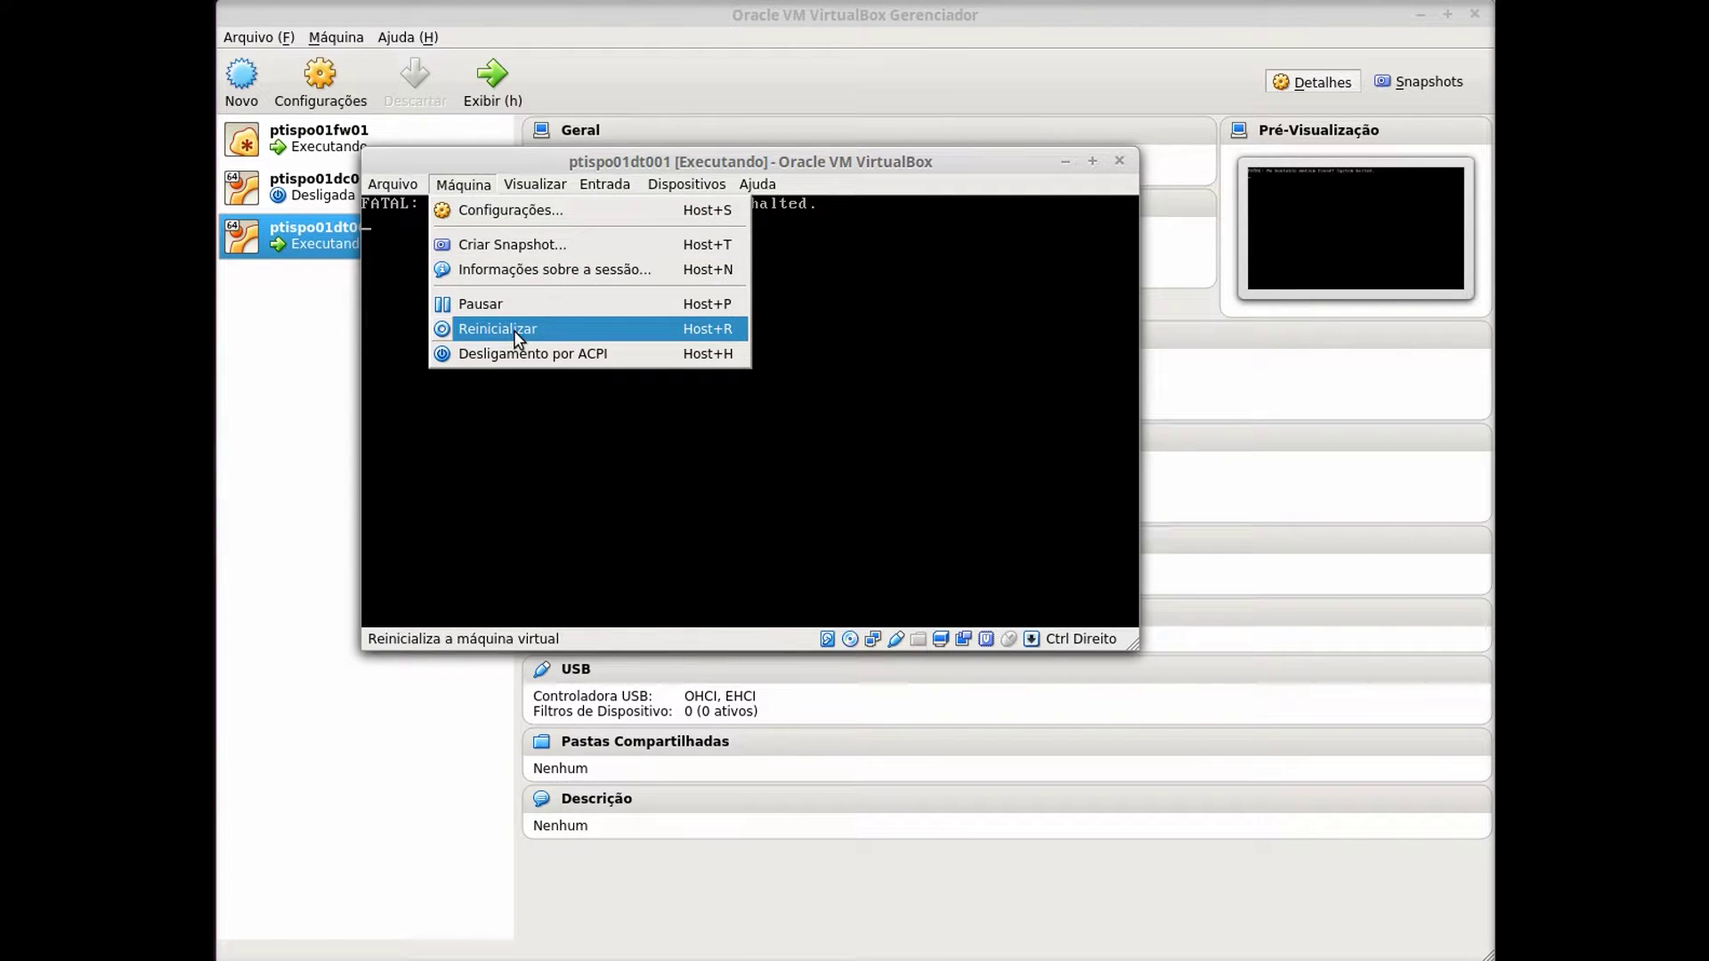
# Restart the VM, interrupt the boot countdown and choose Start Linux Mint from the boot menu.
pyautogui.click(515, 329)
pyautogui.click(723, 474)
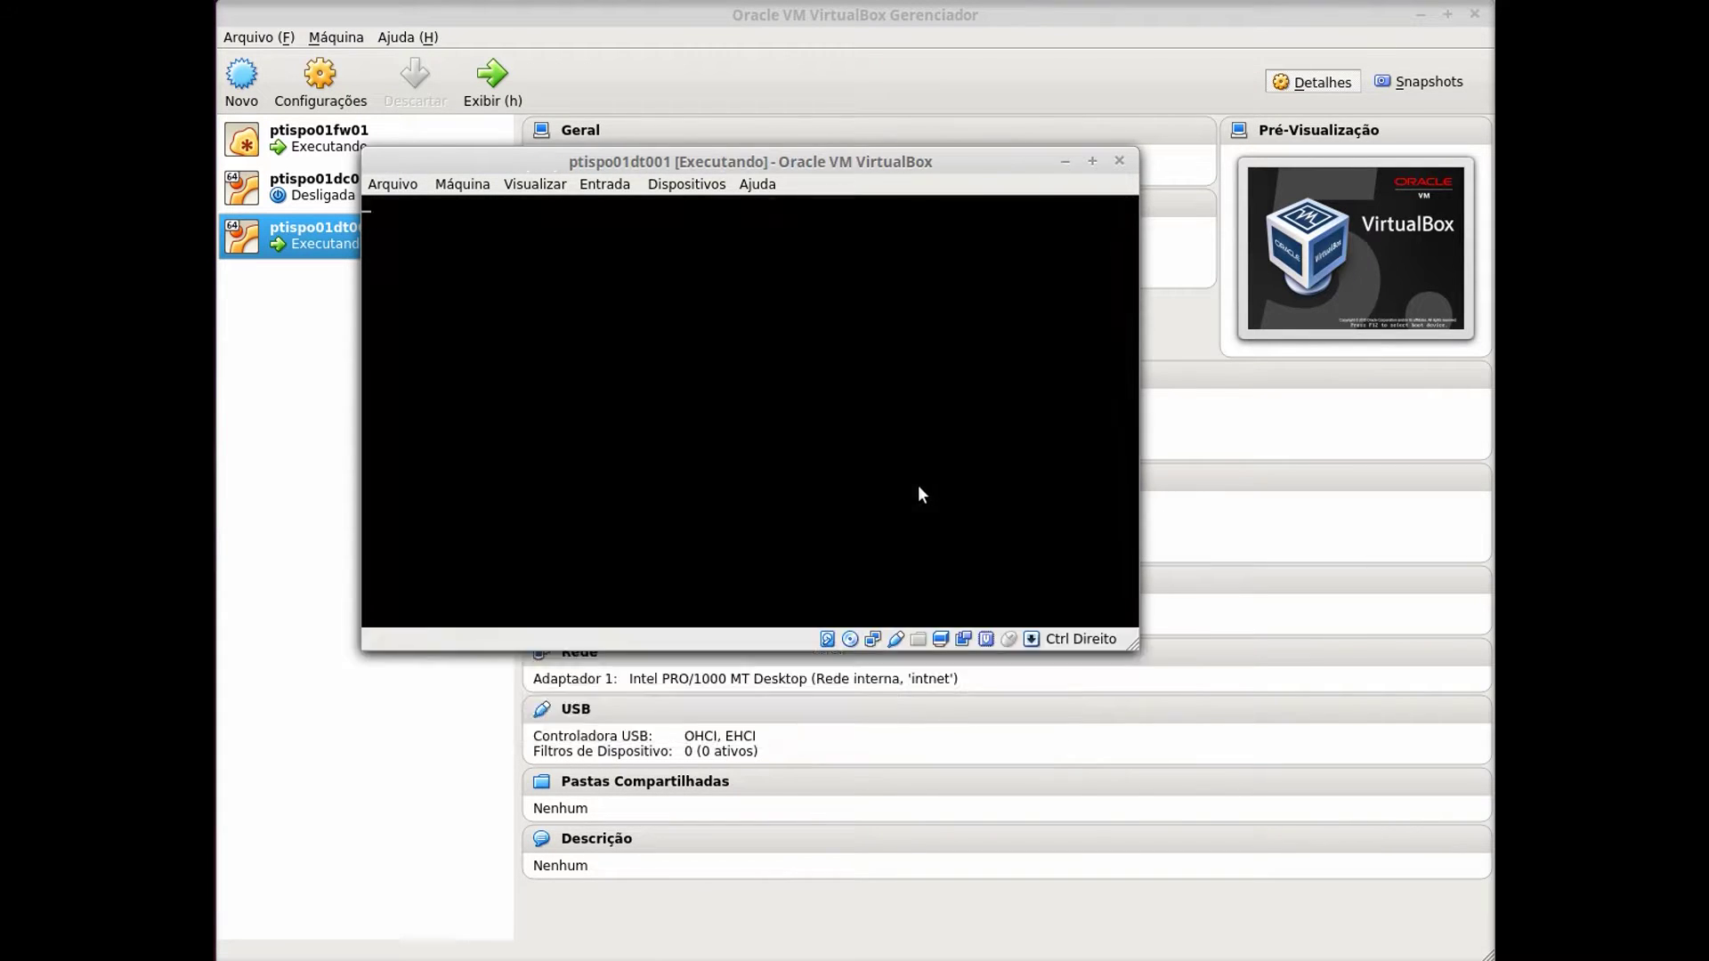
pyautogui.moveTo(808, 166); pyautogui.dragTo(1039, 172)
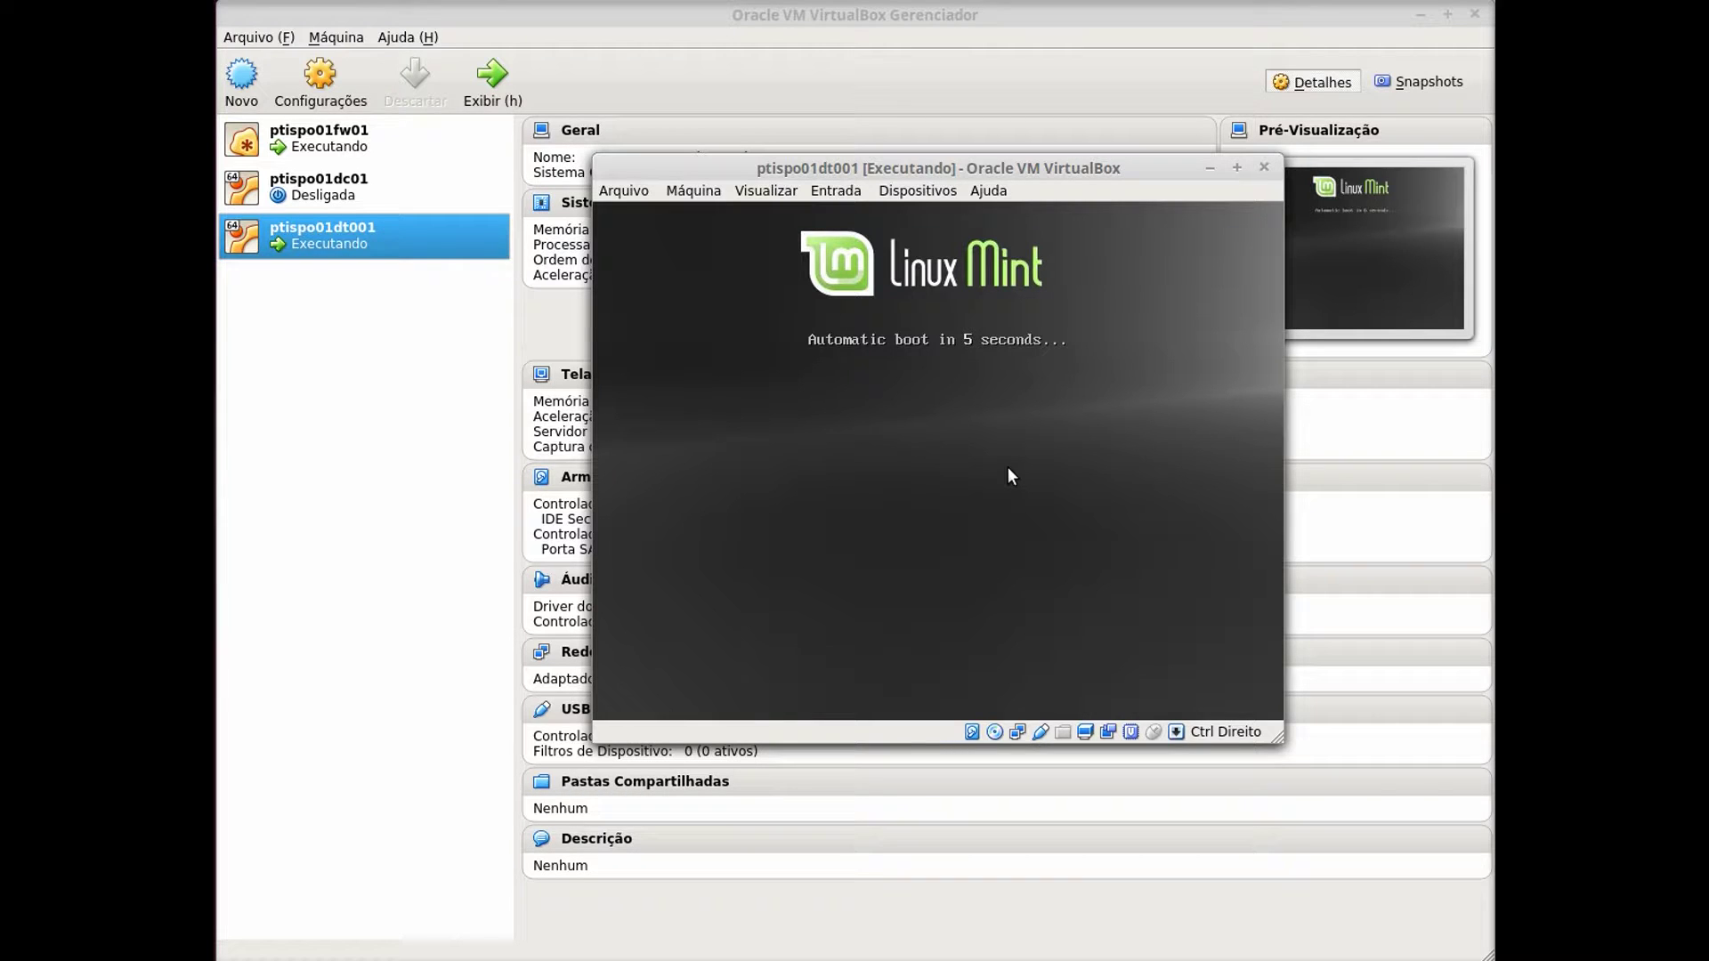
pyautogui.press('Escape')
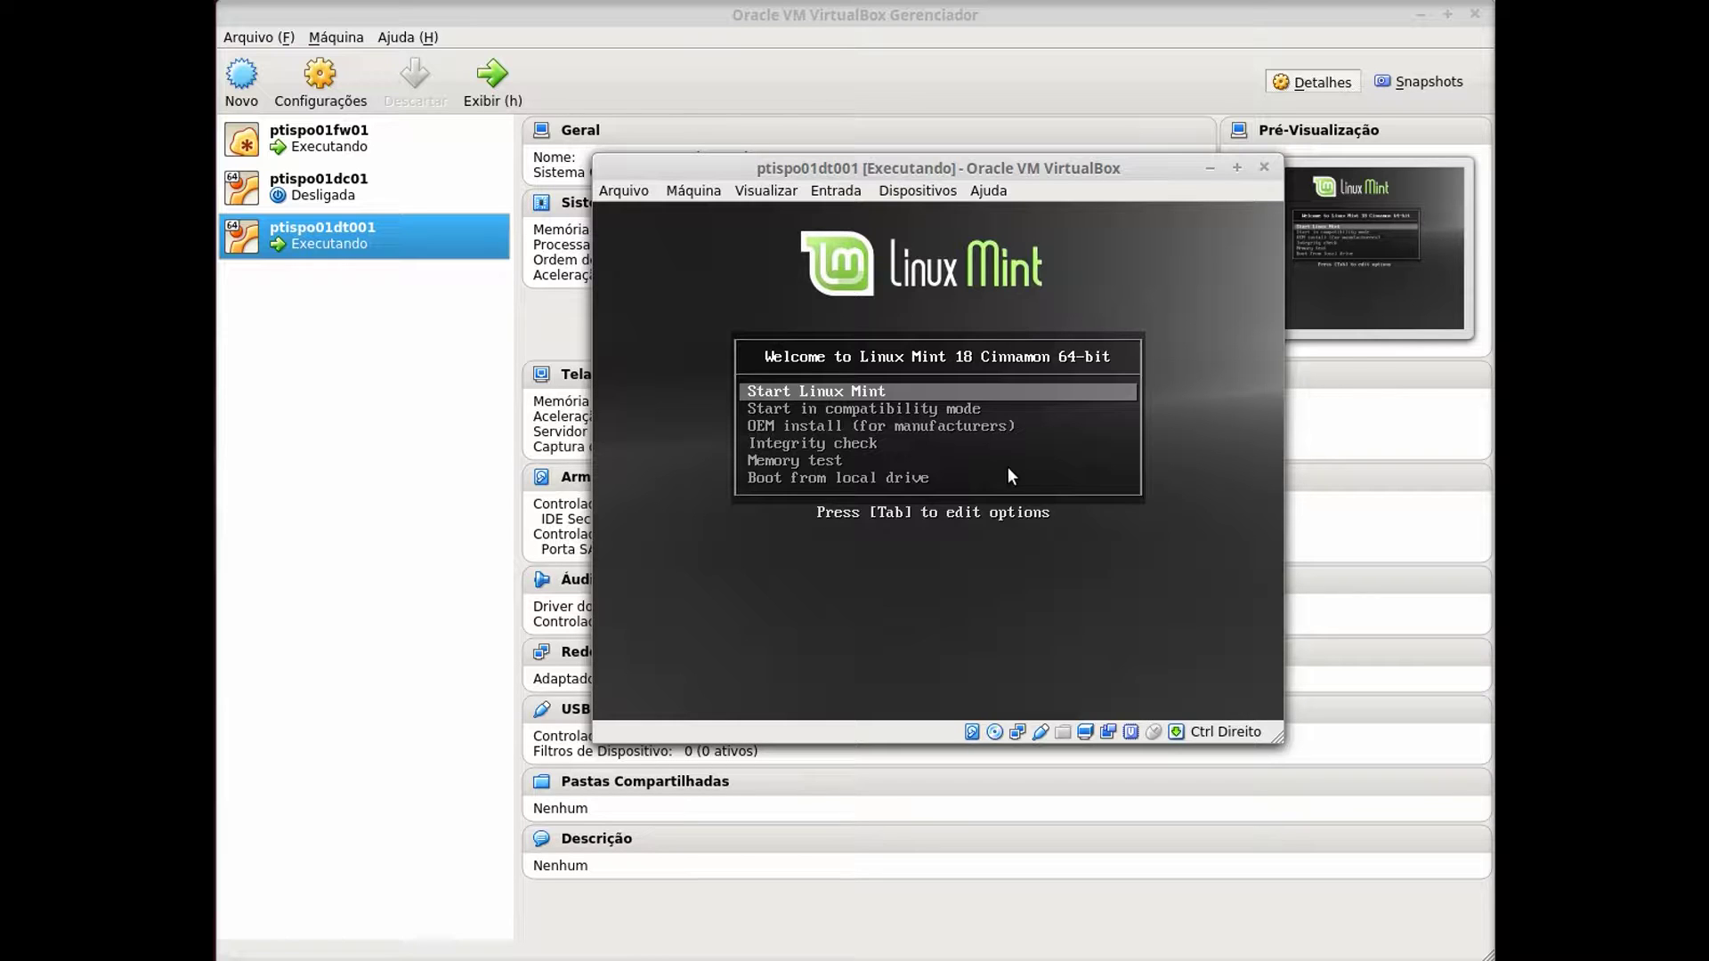
pyautogui.press('Return')
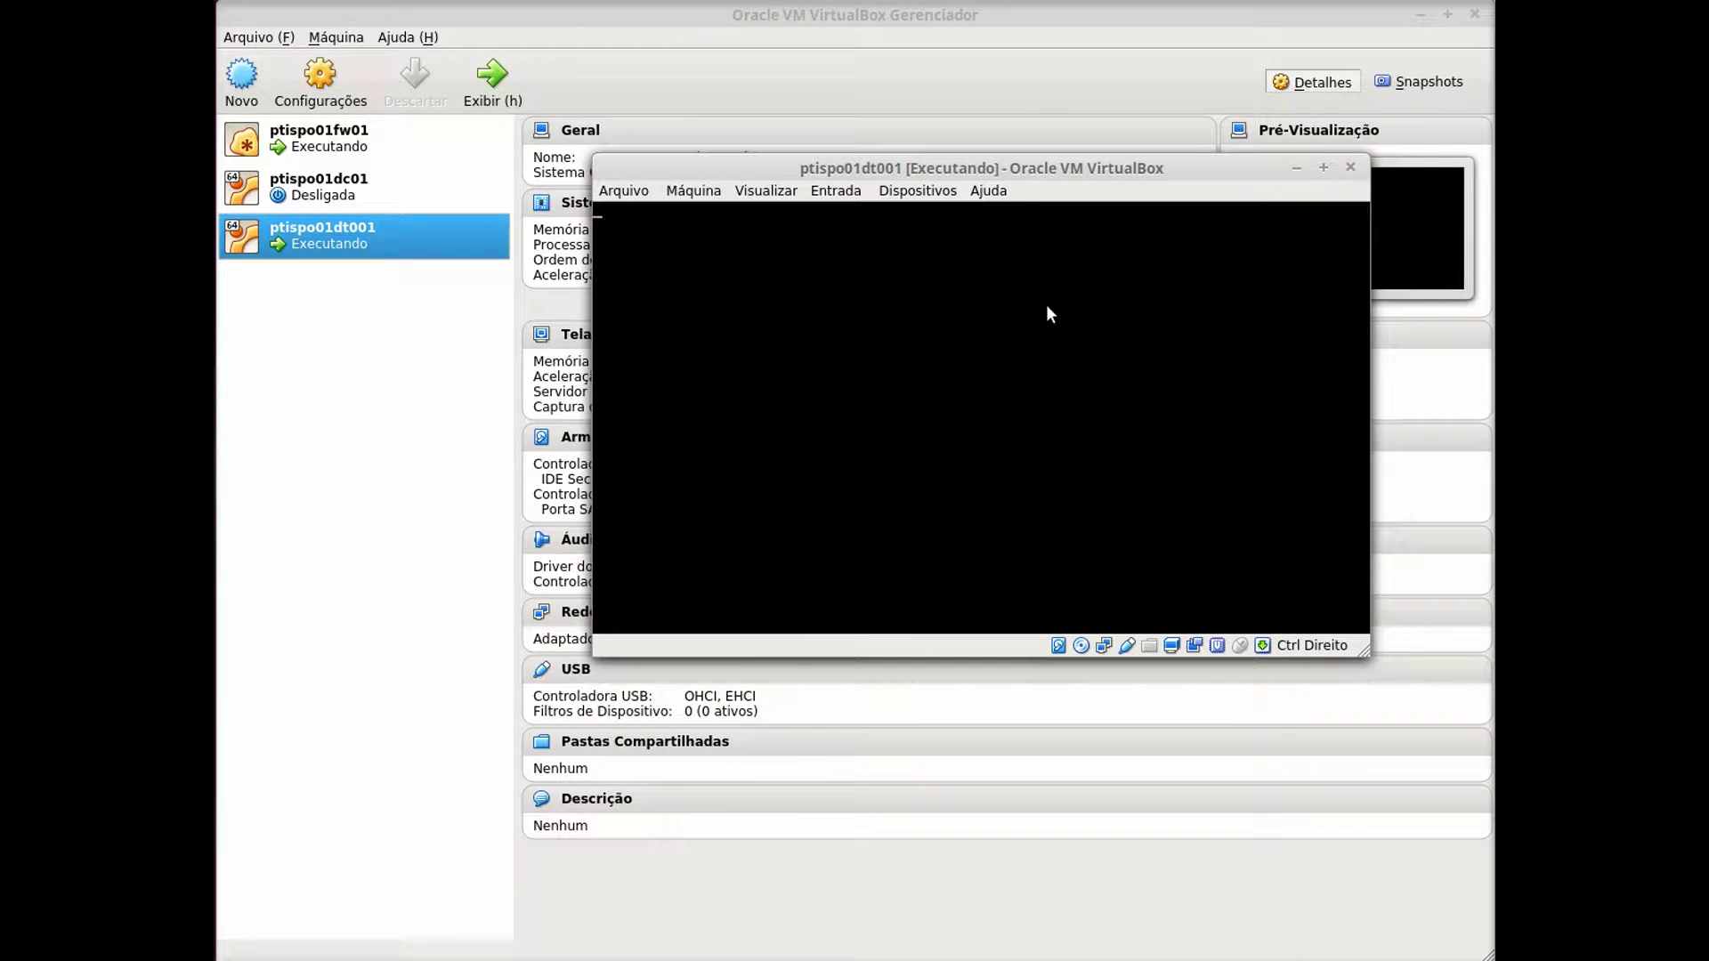
pyautogui.moveTo(1095, 167); pyautogui.dragTo(933, 196)
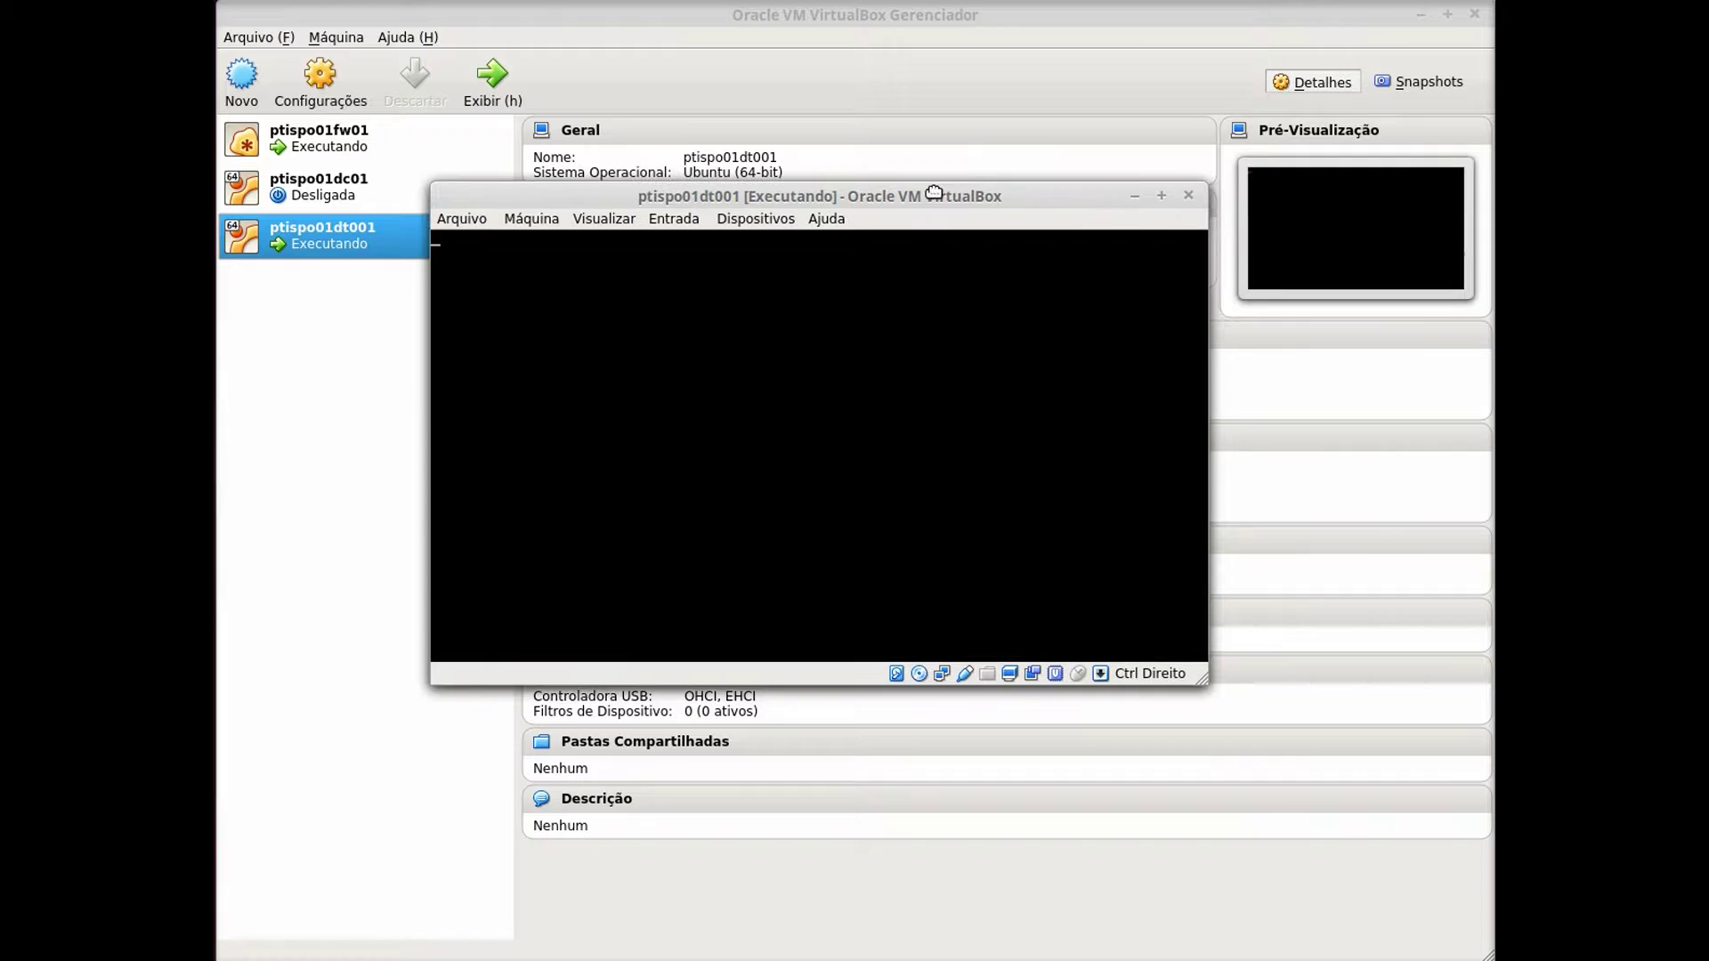
pyautogui.click(870, 555)
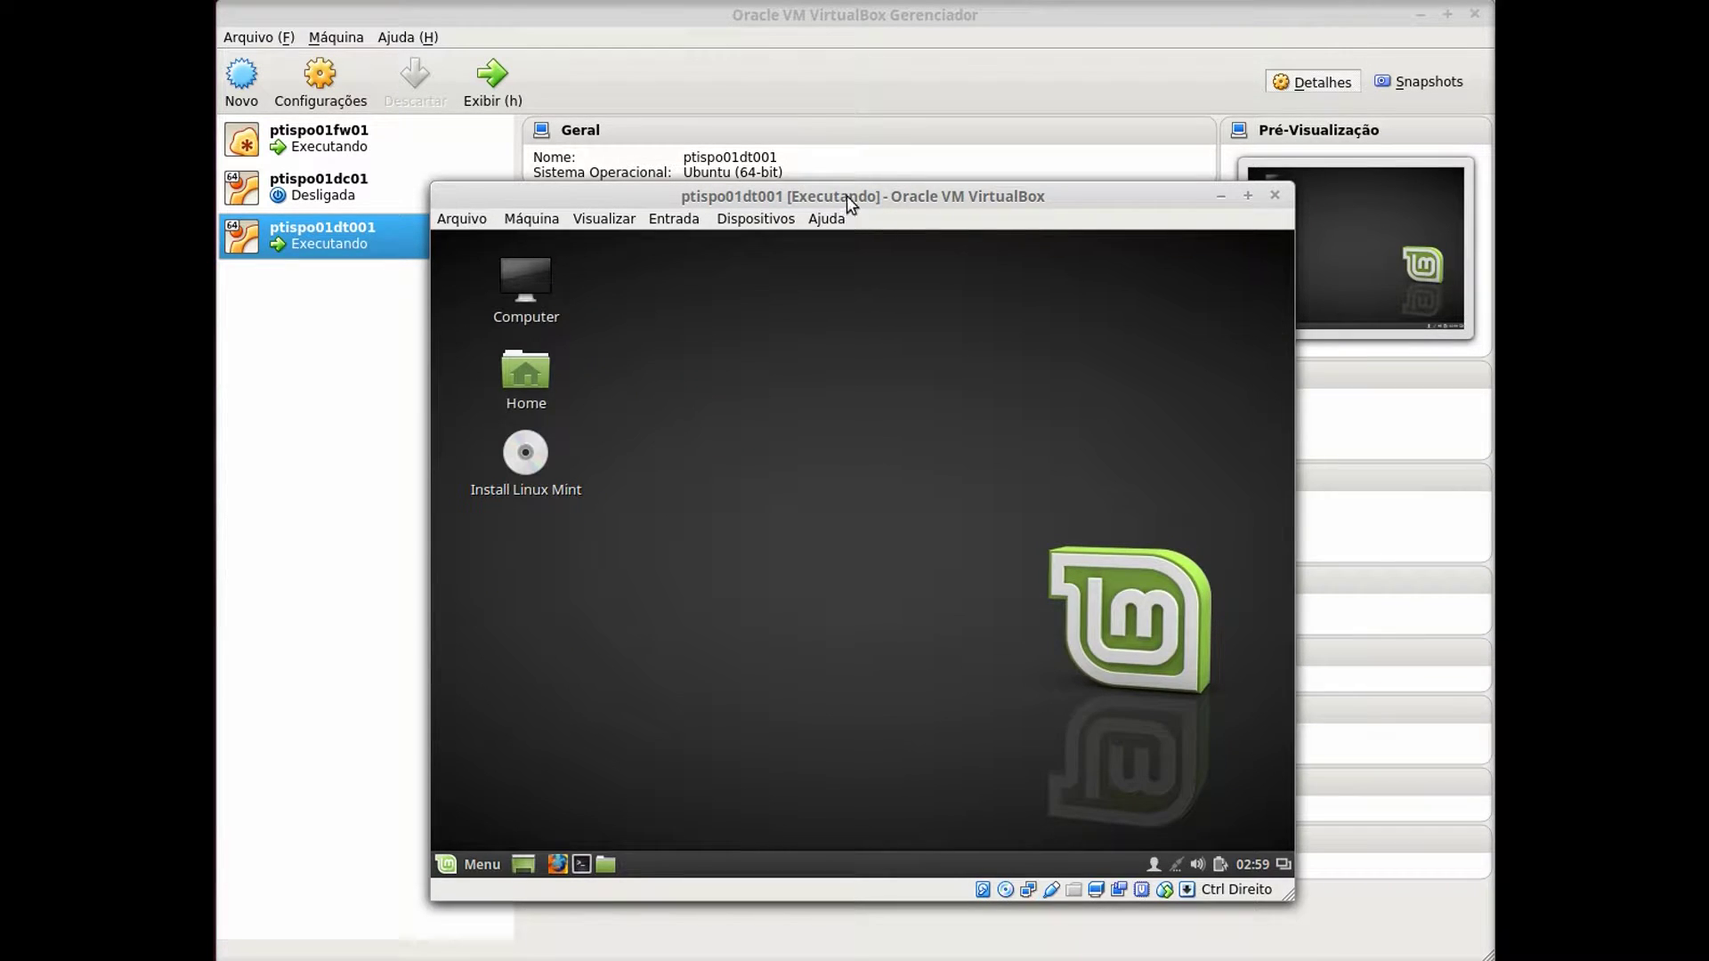
# Move the Mint VM window to the top-left, enlarge it, and bring up the ptispo01fw01 console.
pyautogui.moveTo(846, 195); pyautogui.dragTo(640, 43)
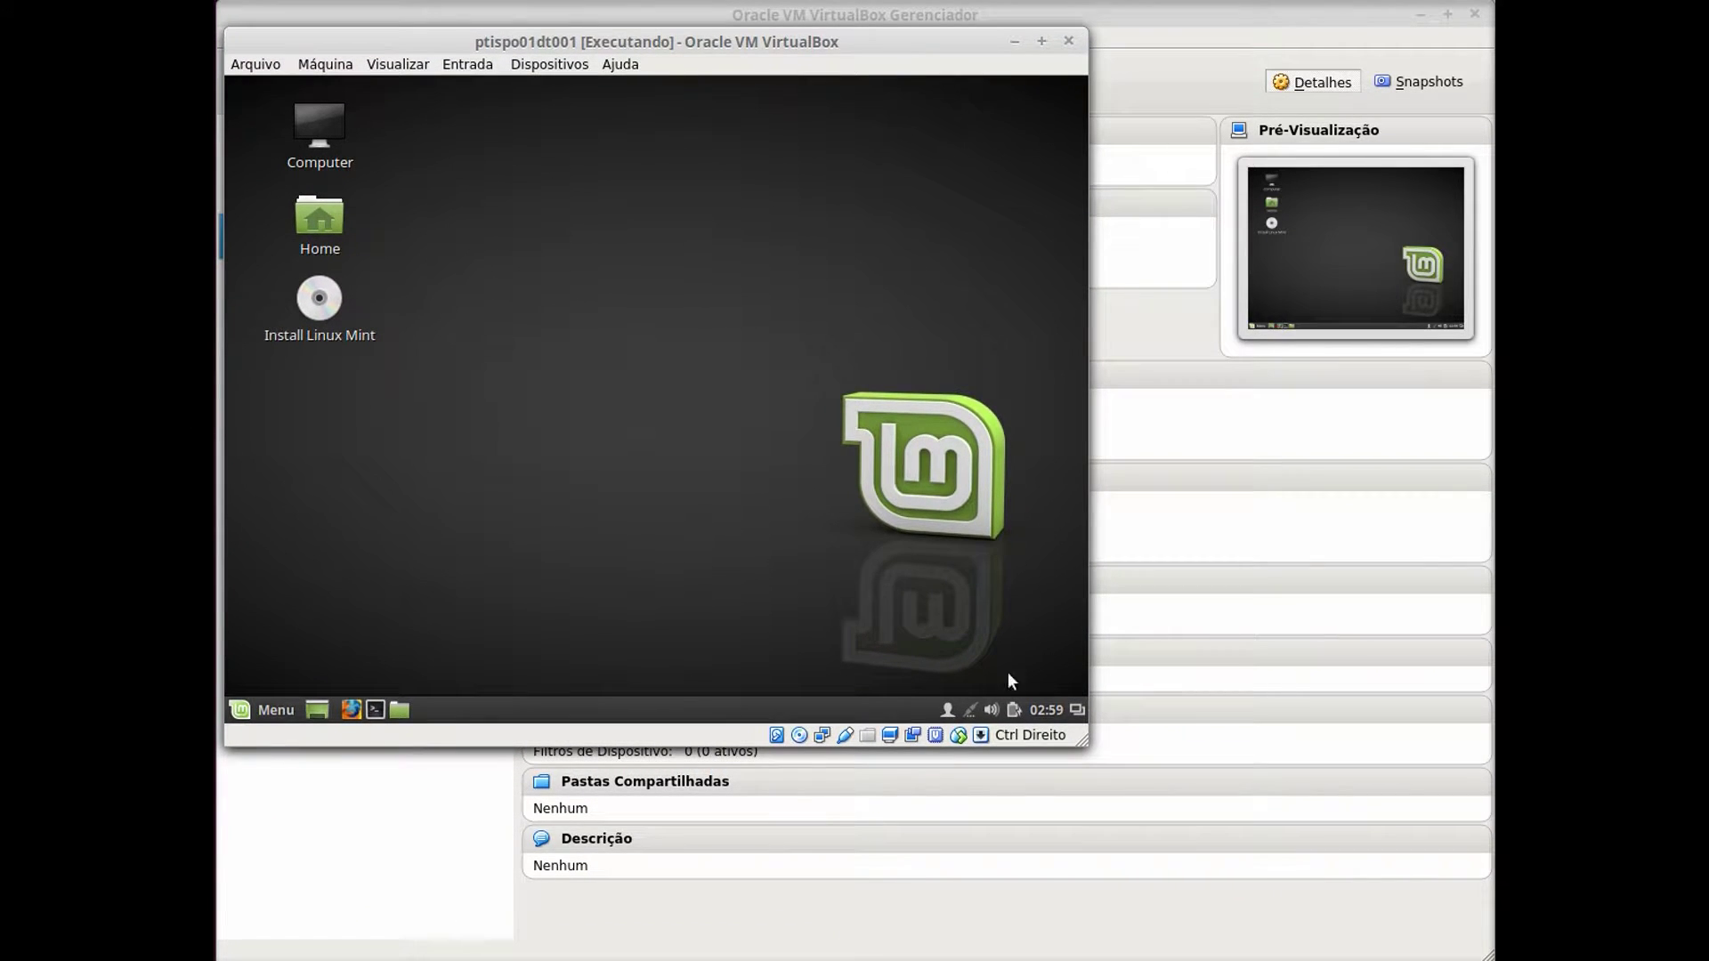
pyautogui.moveTo(1084, 743); pyautogui.dragTo(1483, 927)
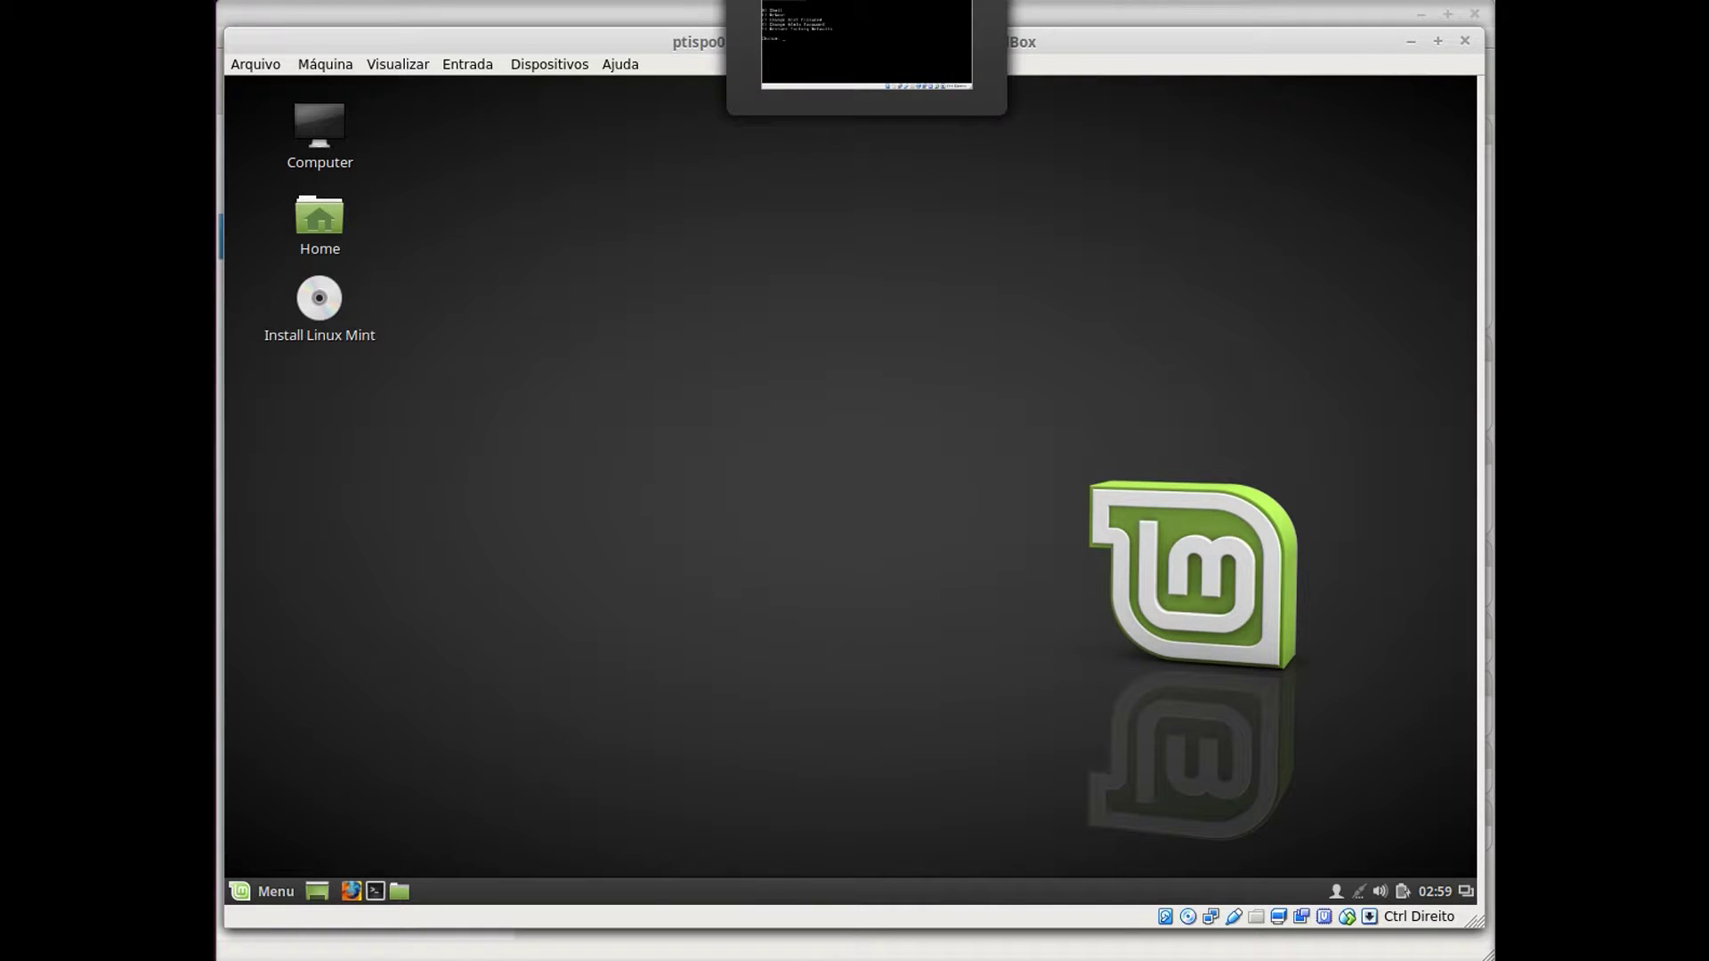
pyautogui.moveTo(924, 35); pyautogui.dragTo(891, 237)
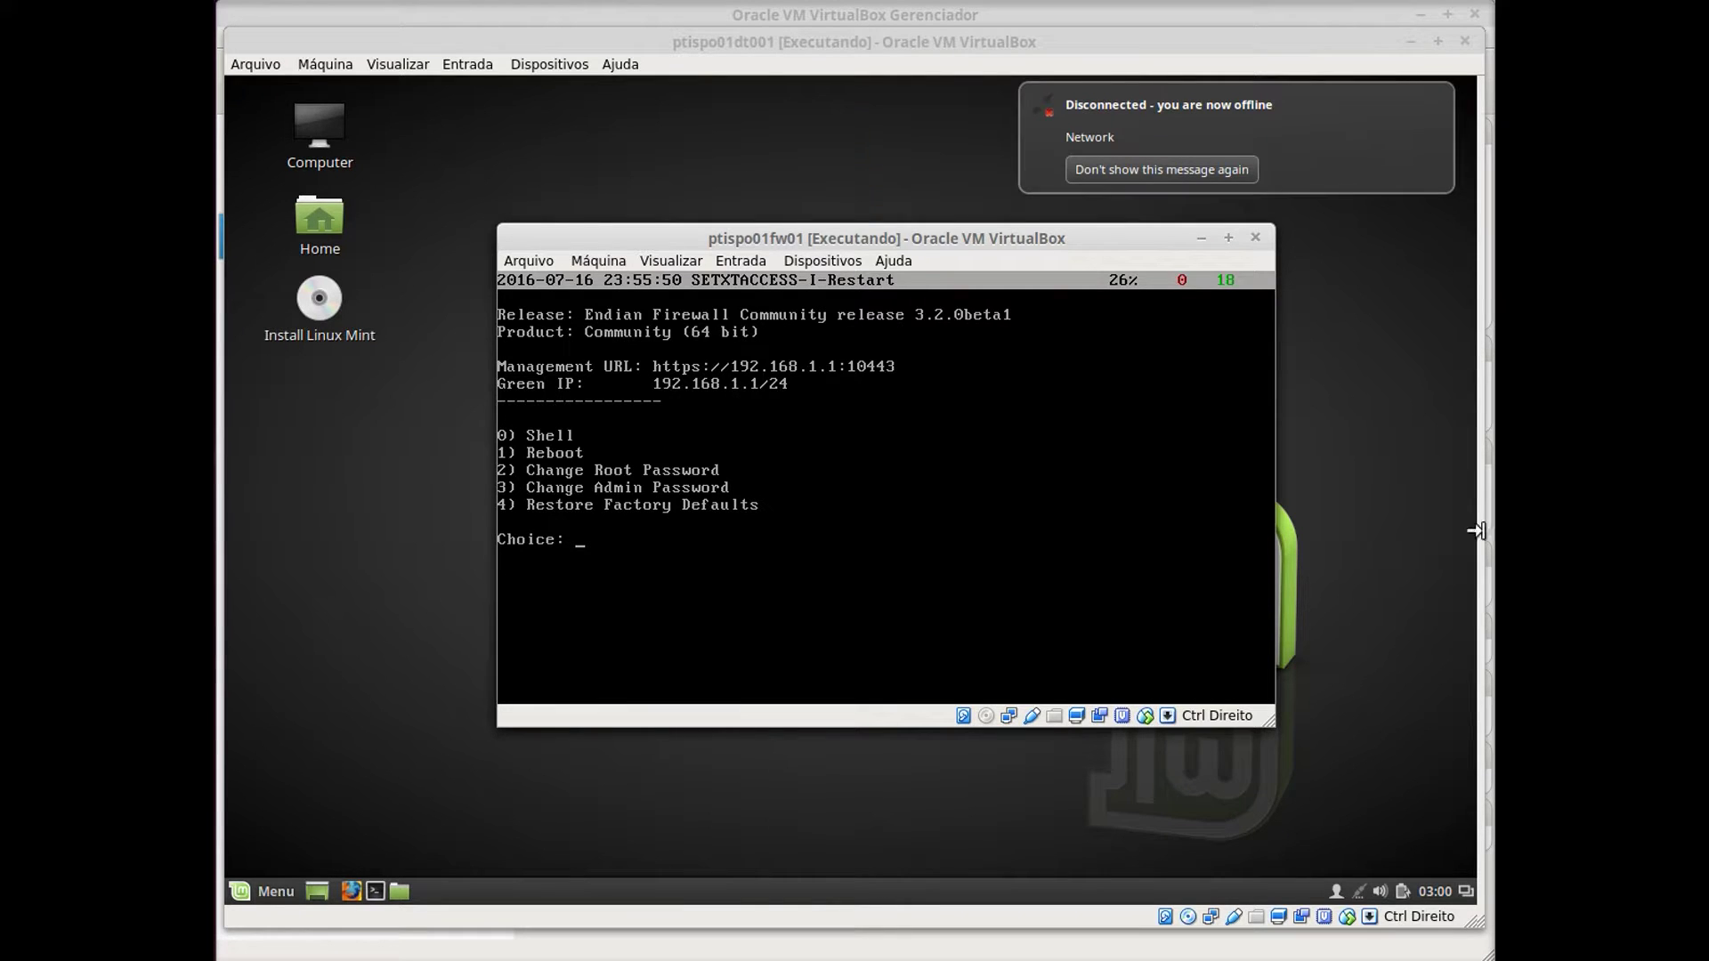
# Switch the Mint guest's Wired connection to OFF in Network Settings, then close Networking.
pyautogui.click(1360, 893)
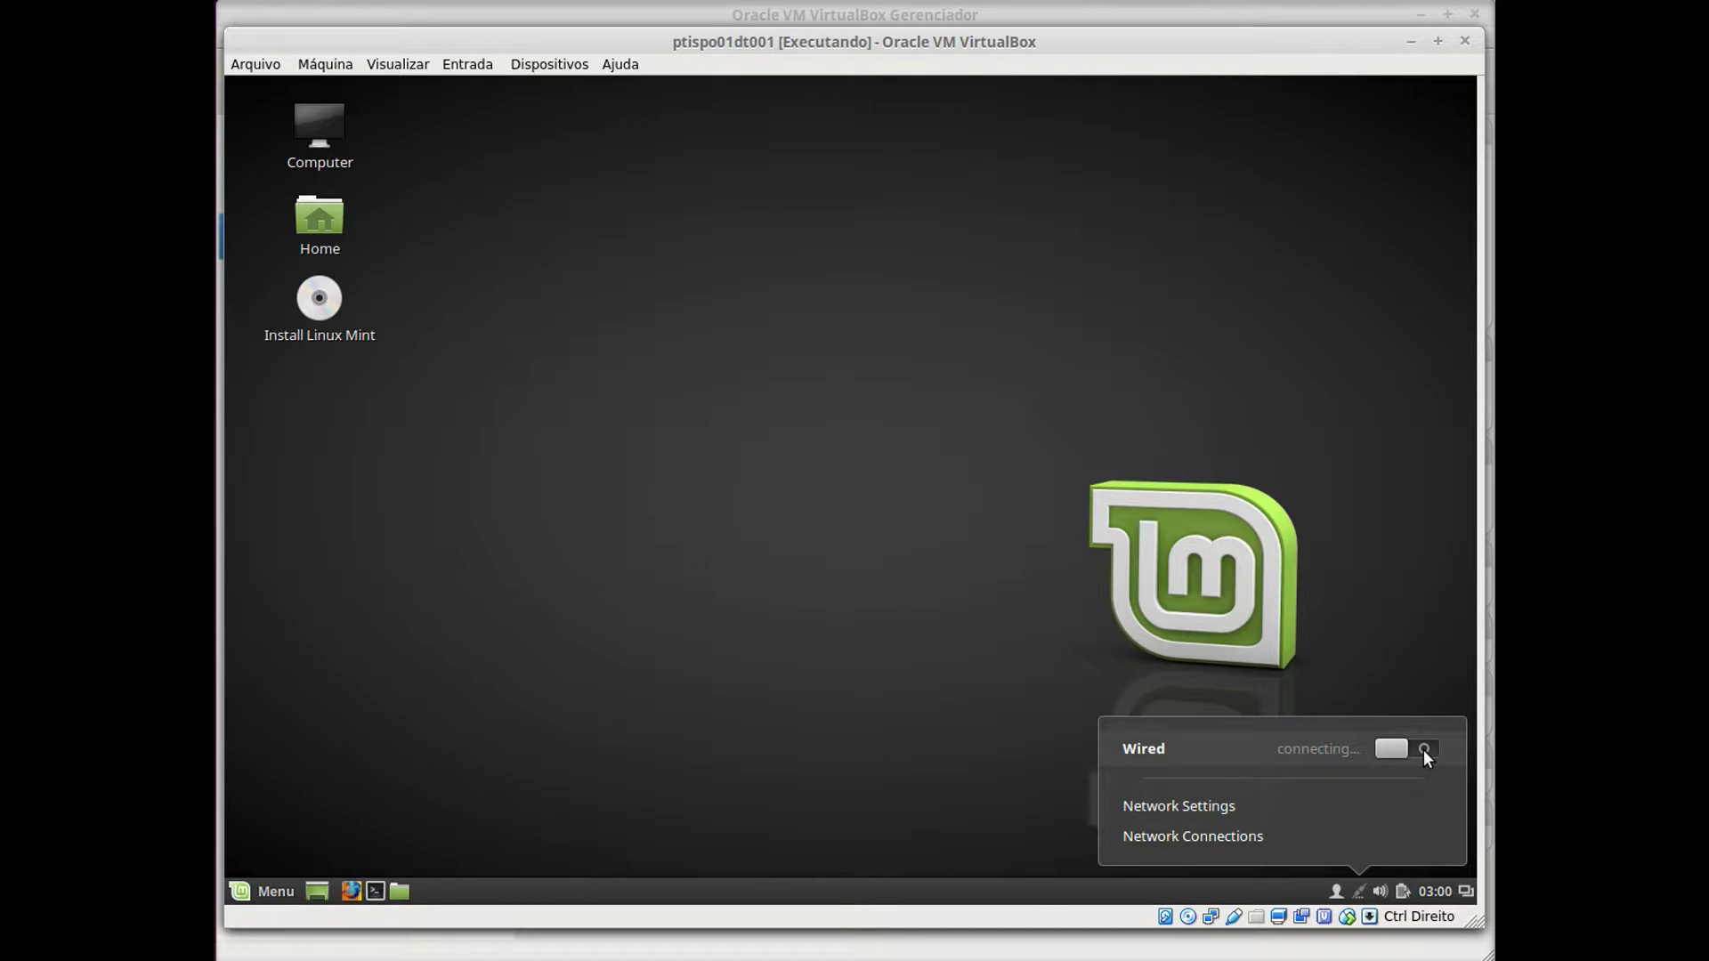
pyautogui.click(1194, 809)
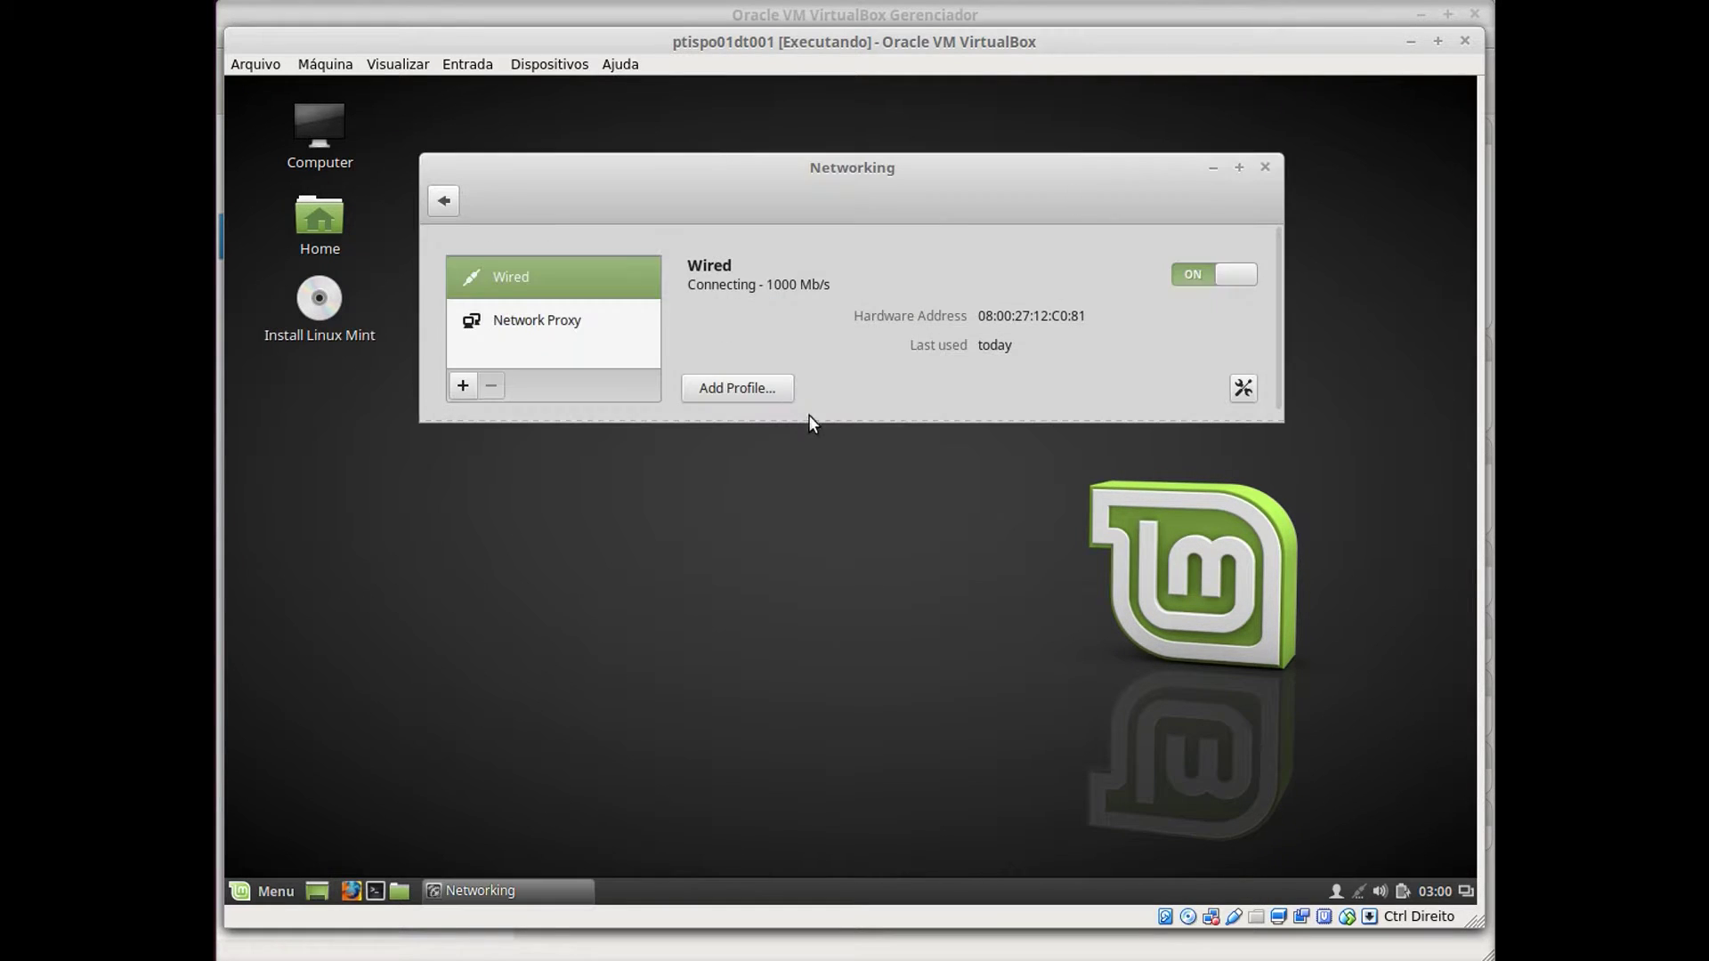
pyautogui.click(1182, 280)
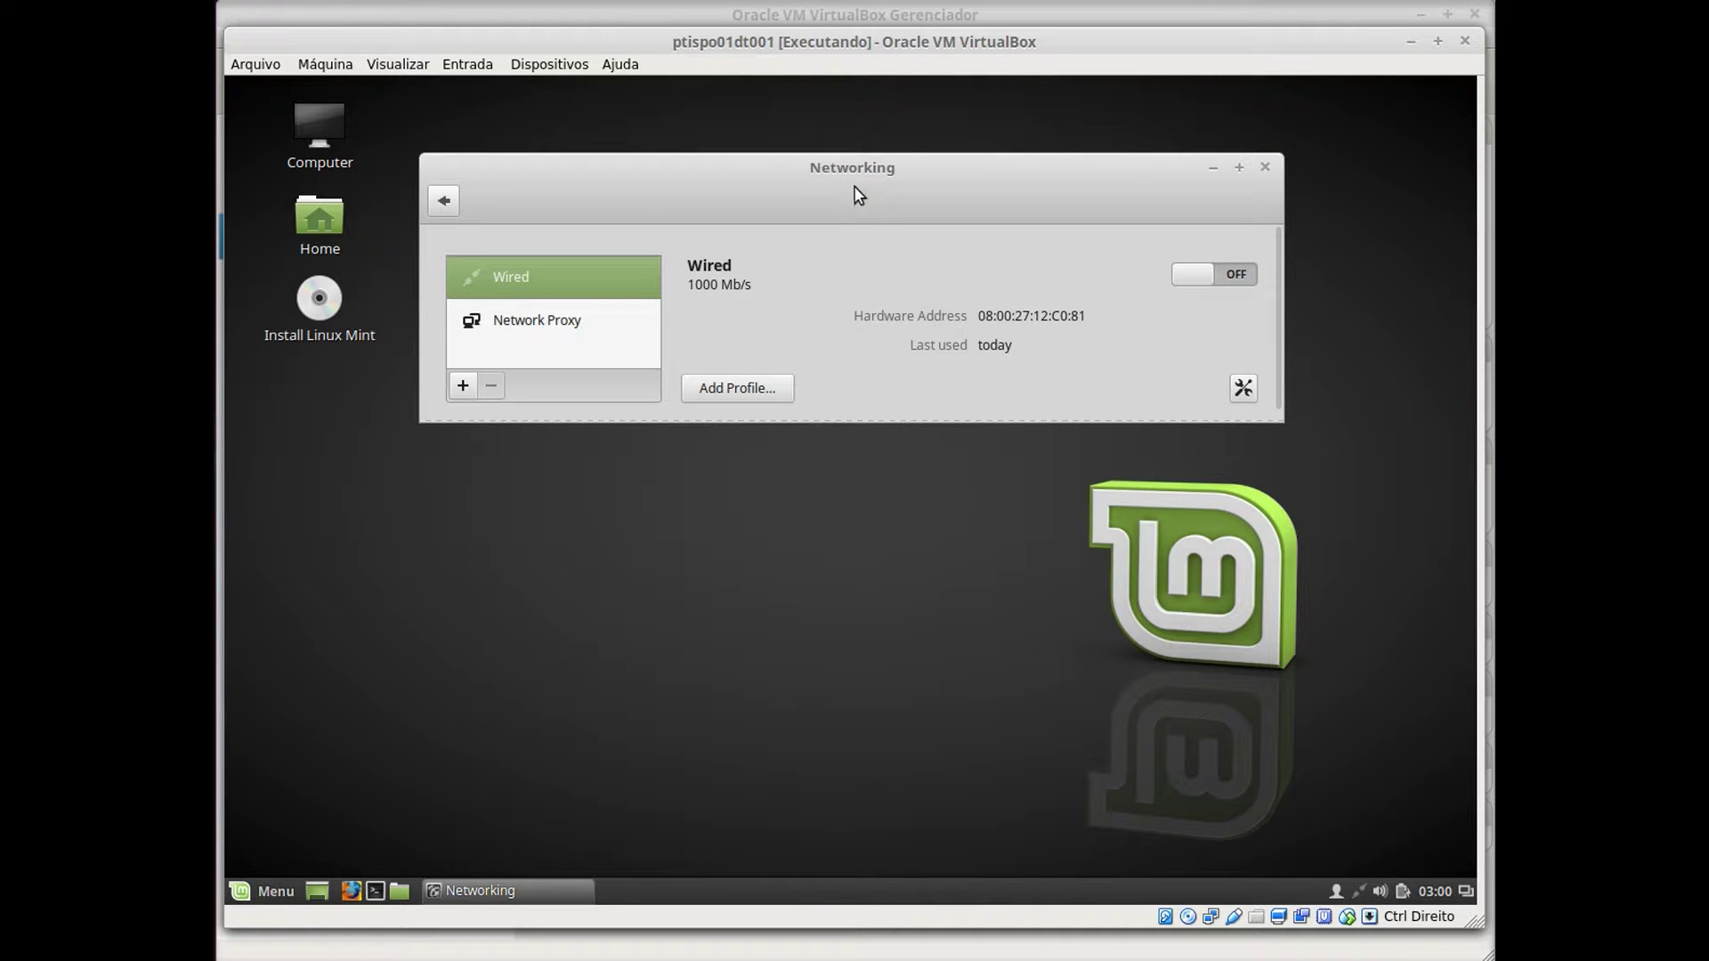
pyautogui.moveTo(860, 169); pyautogui.dragTo(850, 283)
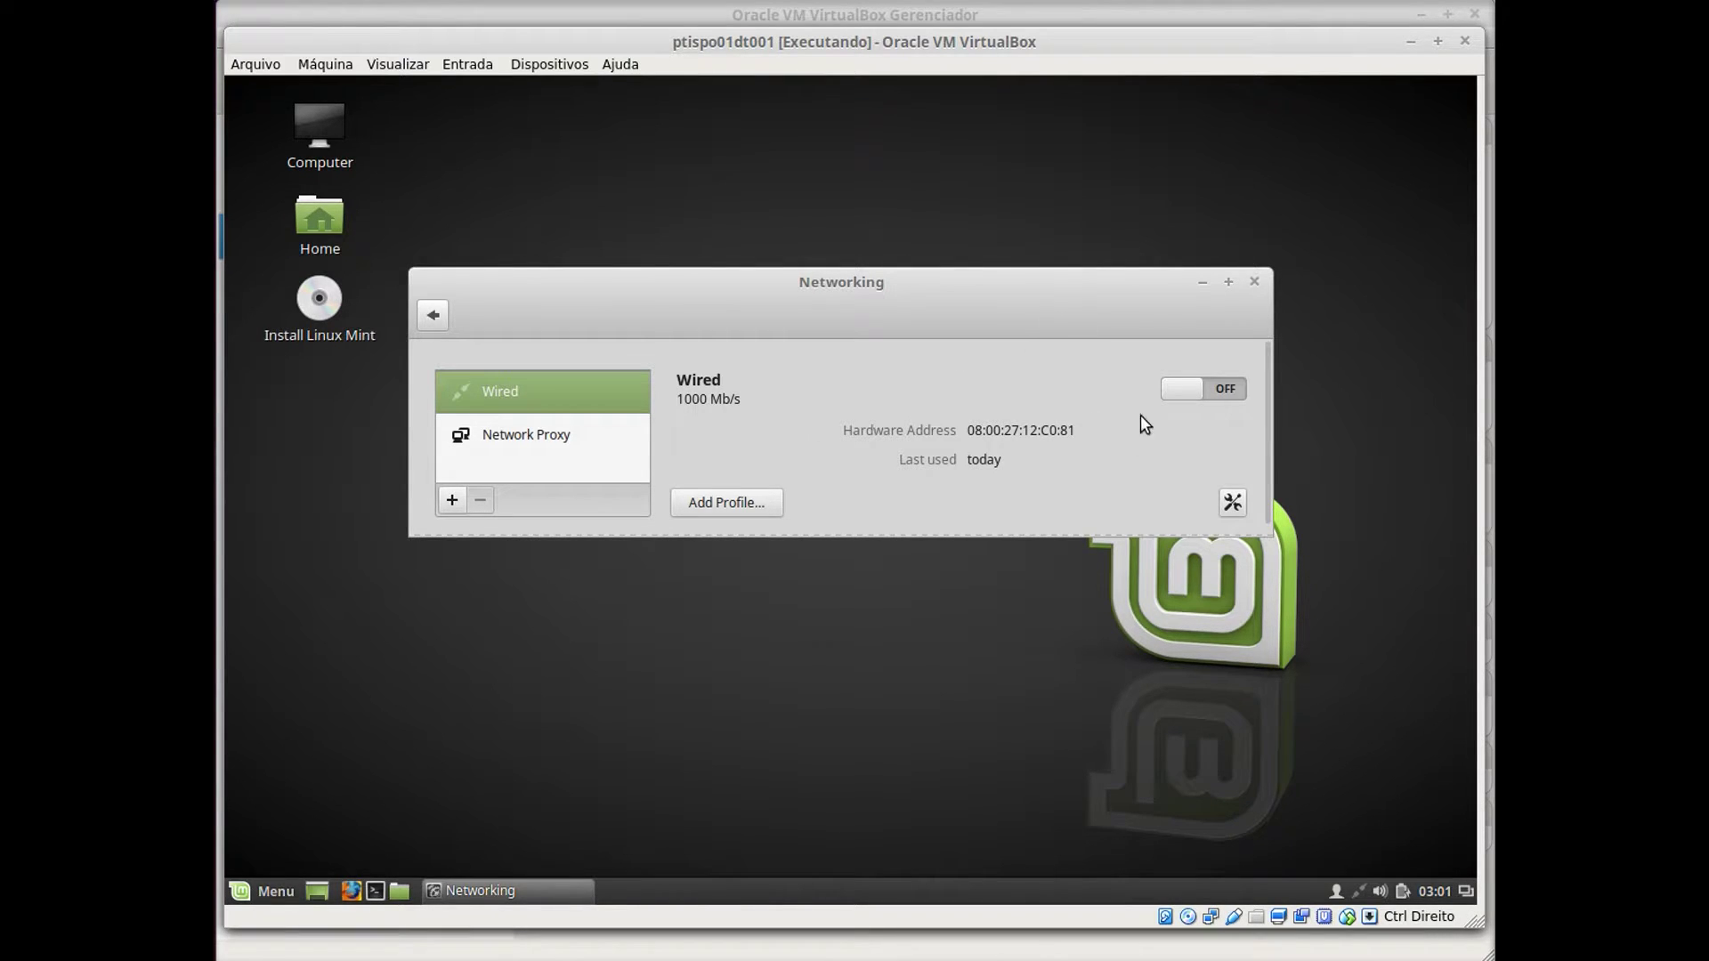
pyautogui.click(1255, 283)
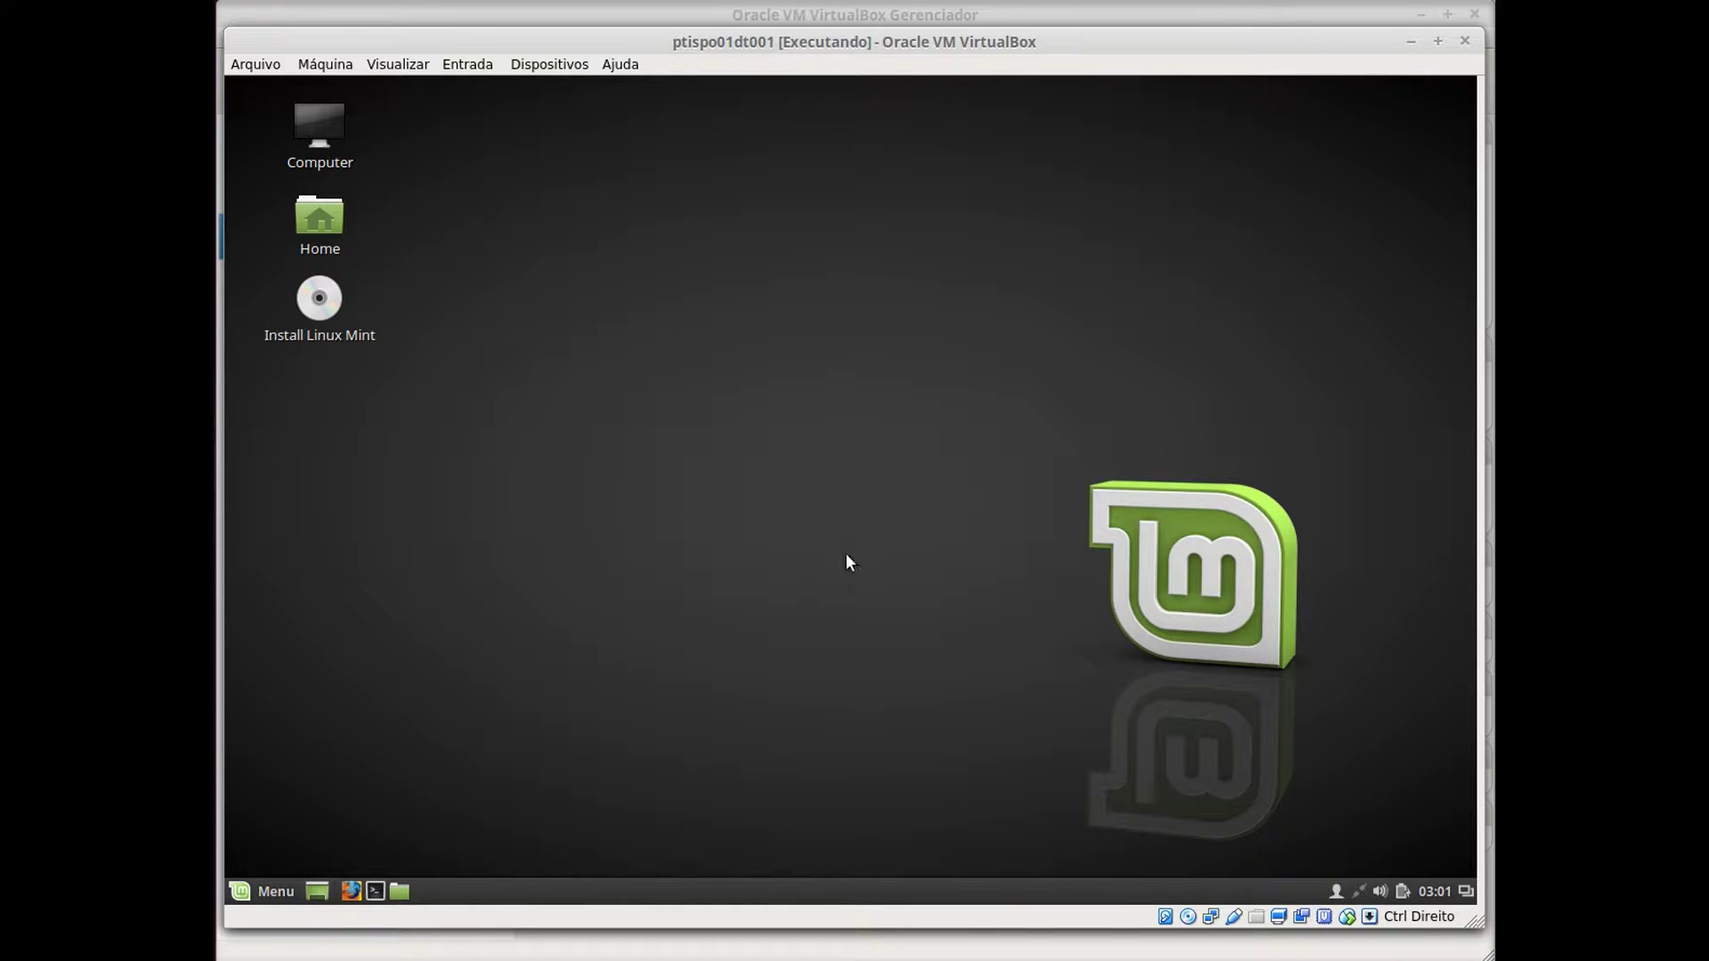
# Launch Install Linux Mint and continue with Português do Brasil as the installer language.
pyautogui.click(313, 307)
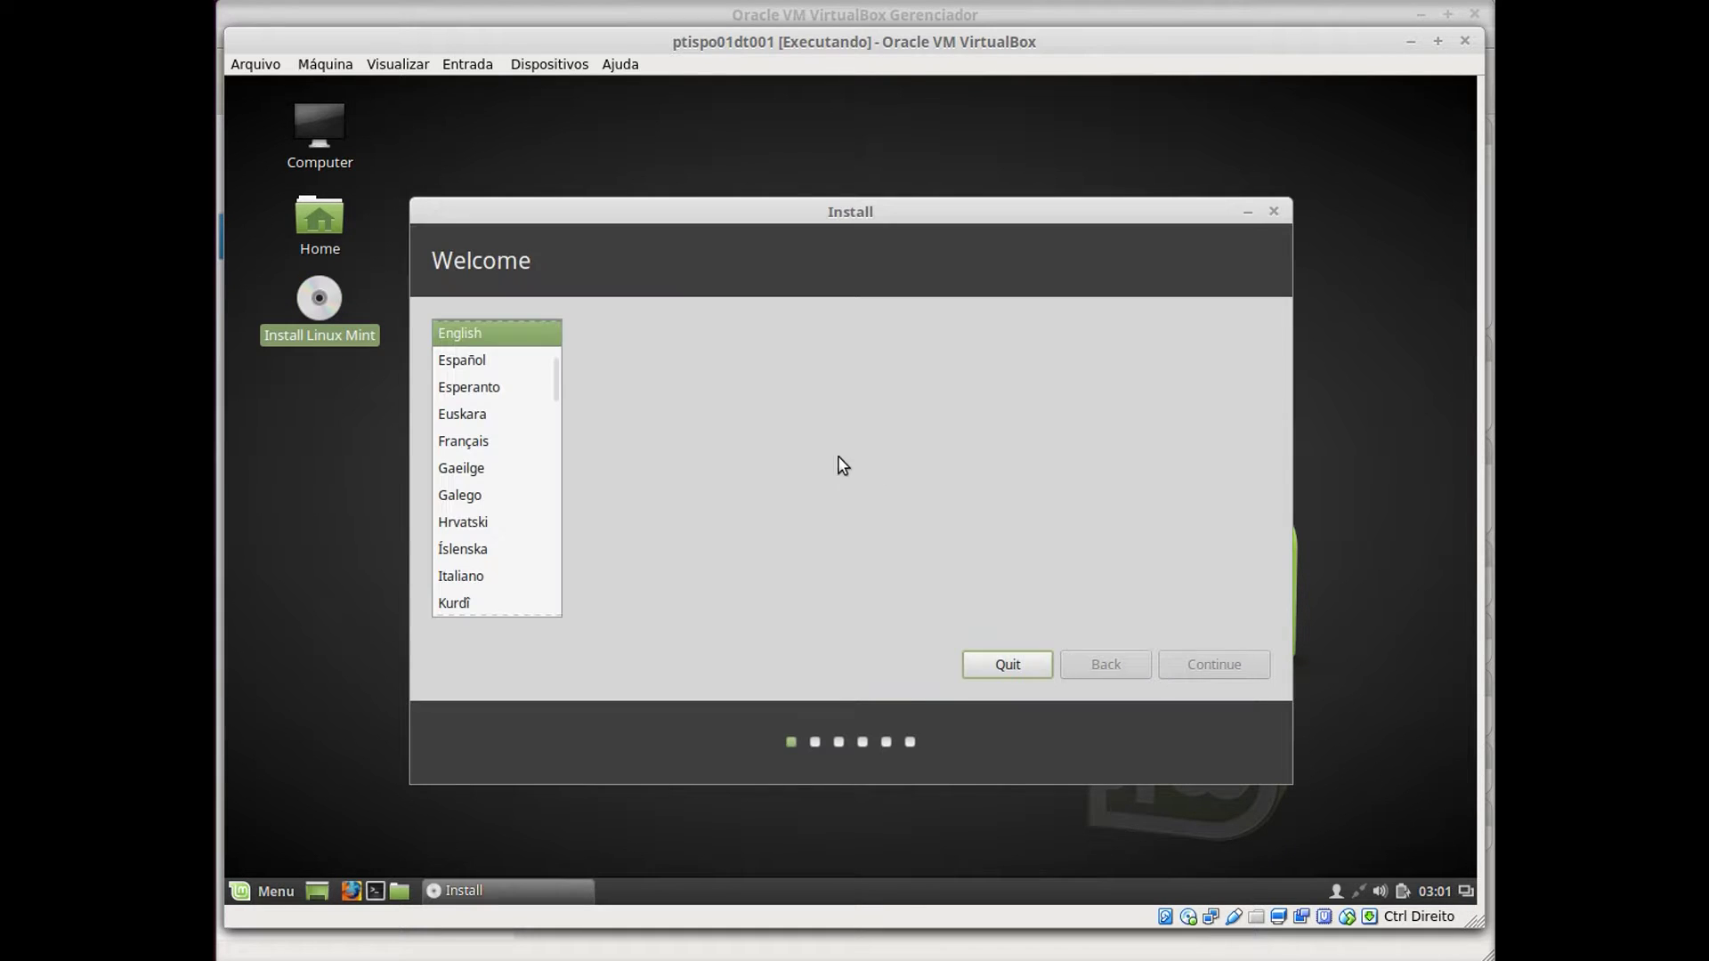
pyautogui.click(495, 333)
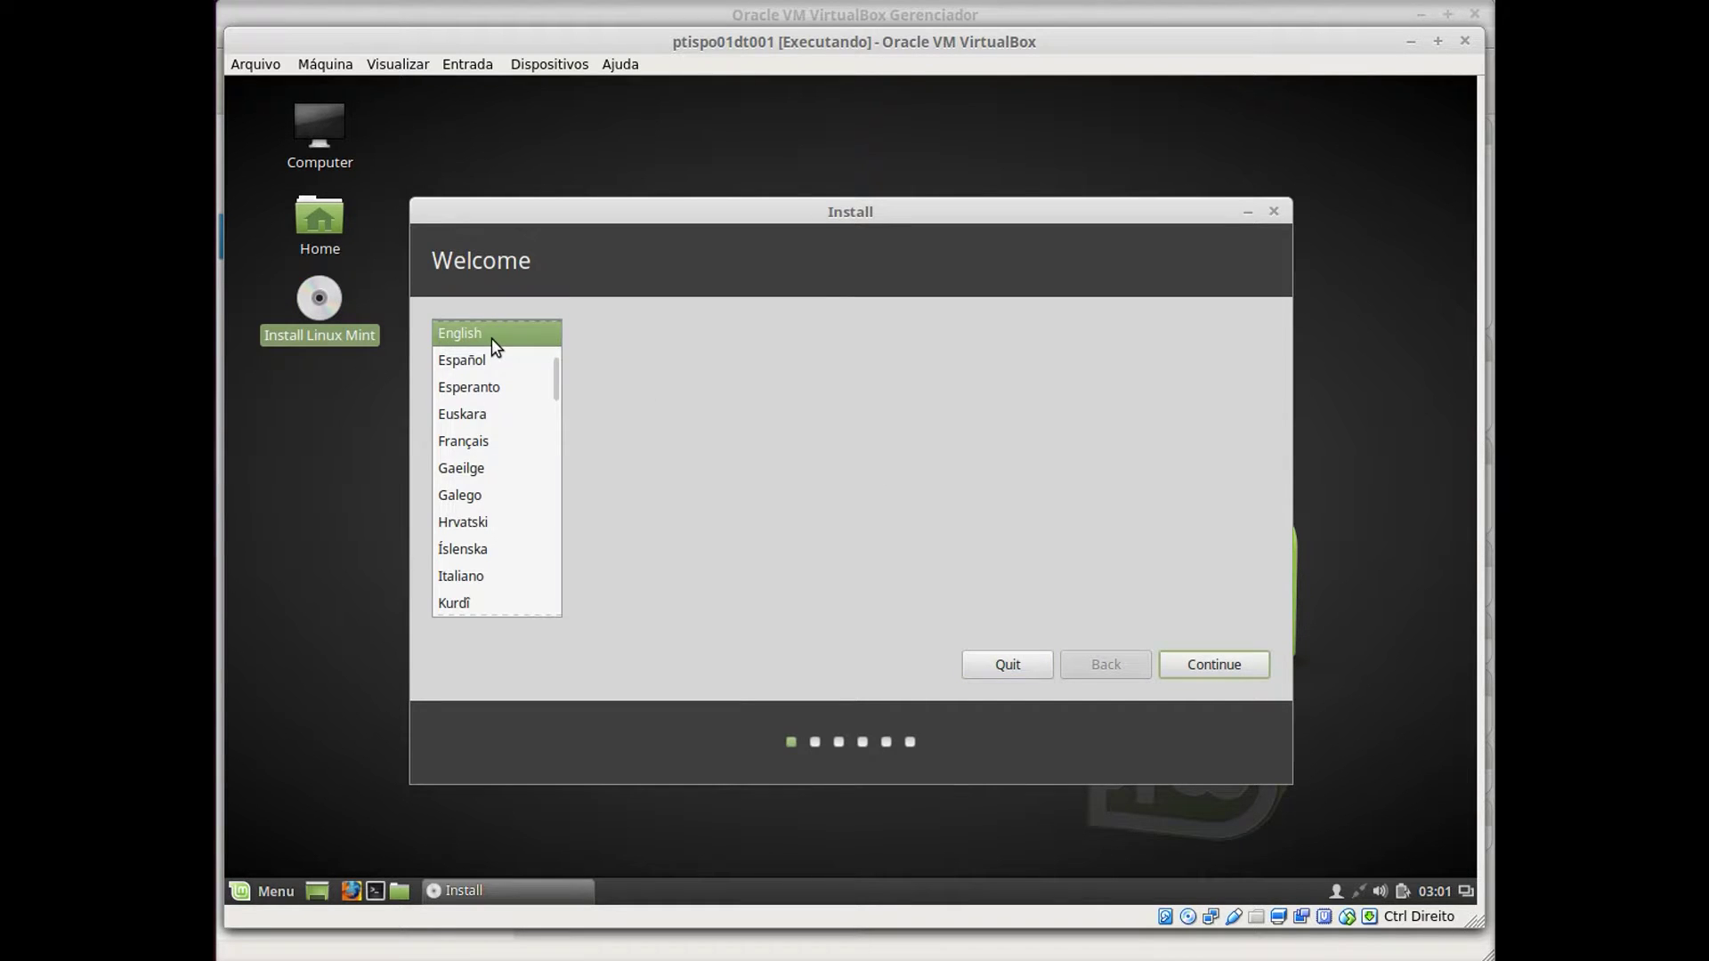
pyautogui.write('p')
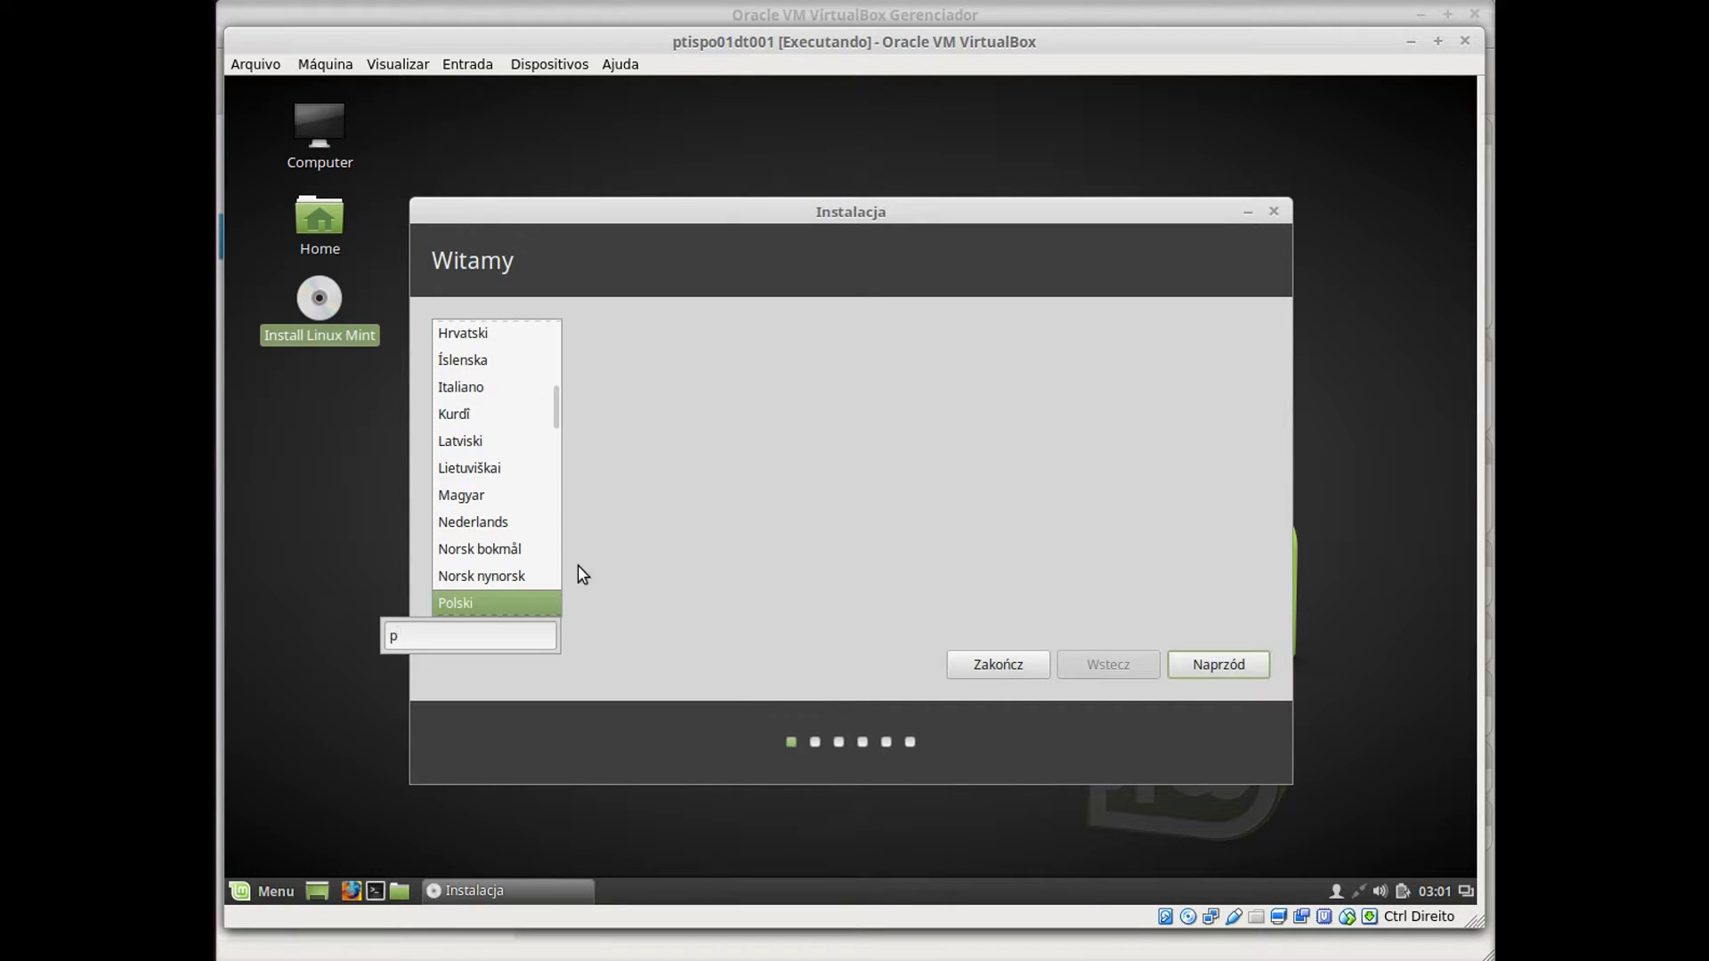
pyautogui.press('Down')
pyautogui.press('Down')
pyautogui.click(512, 604)
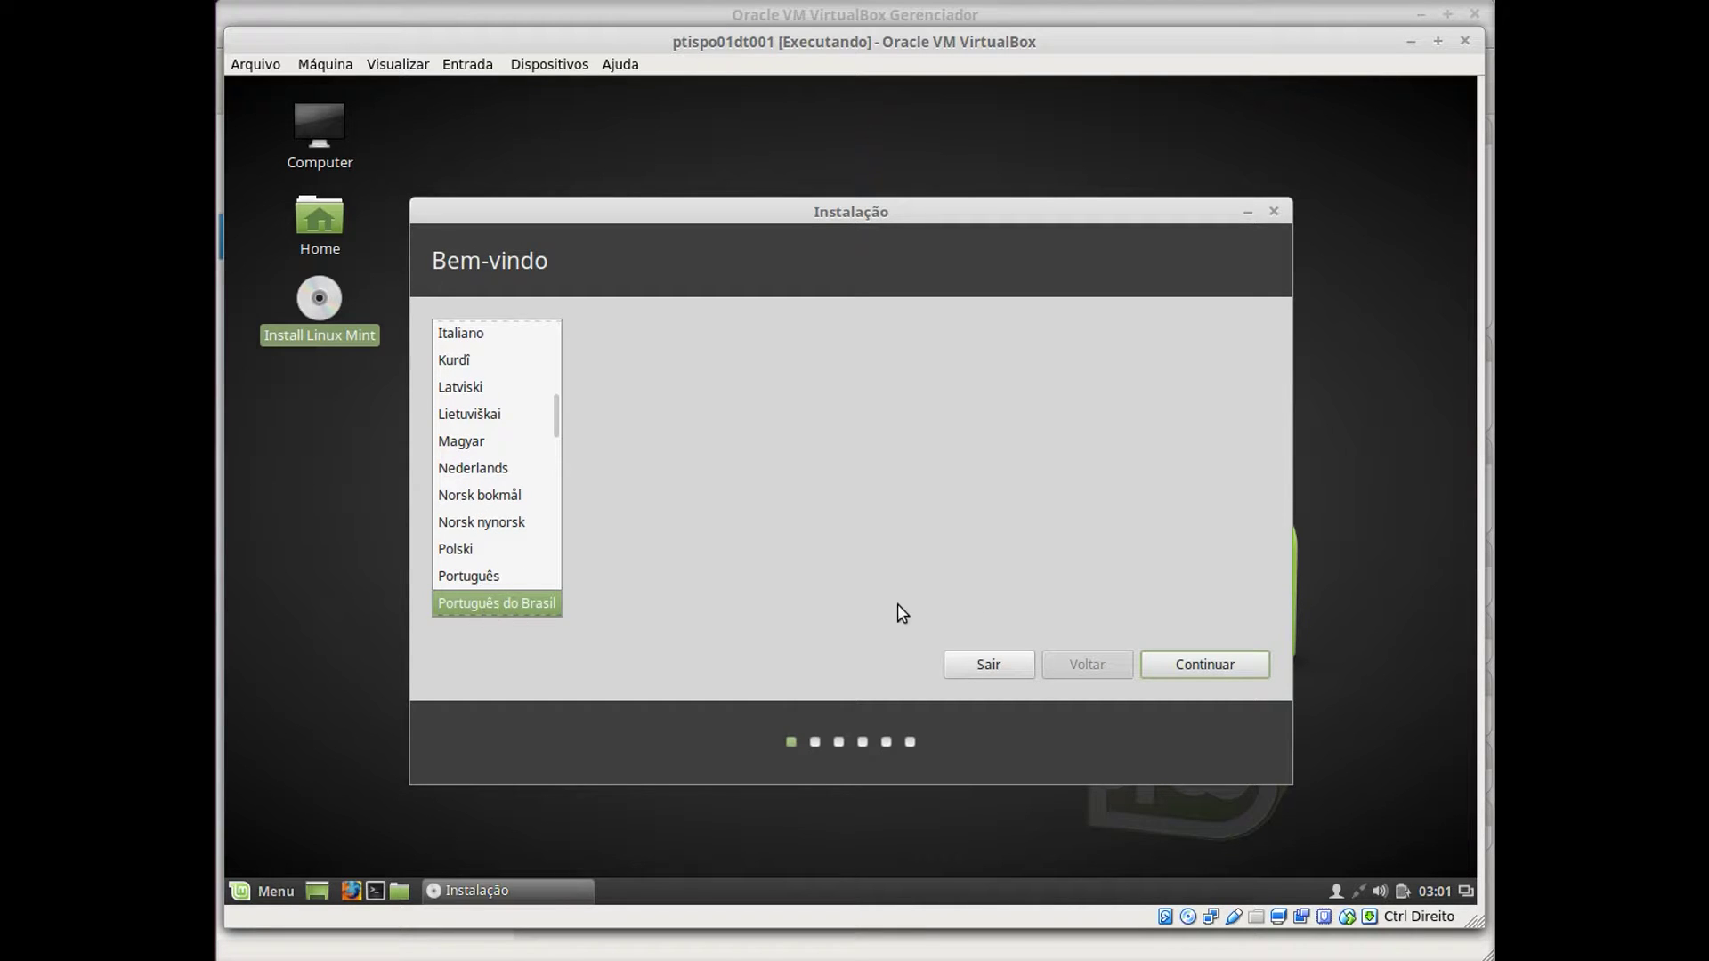
pyautogui.click(1199, 665)
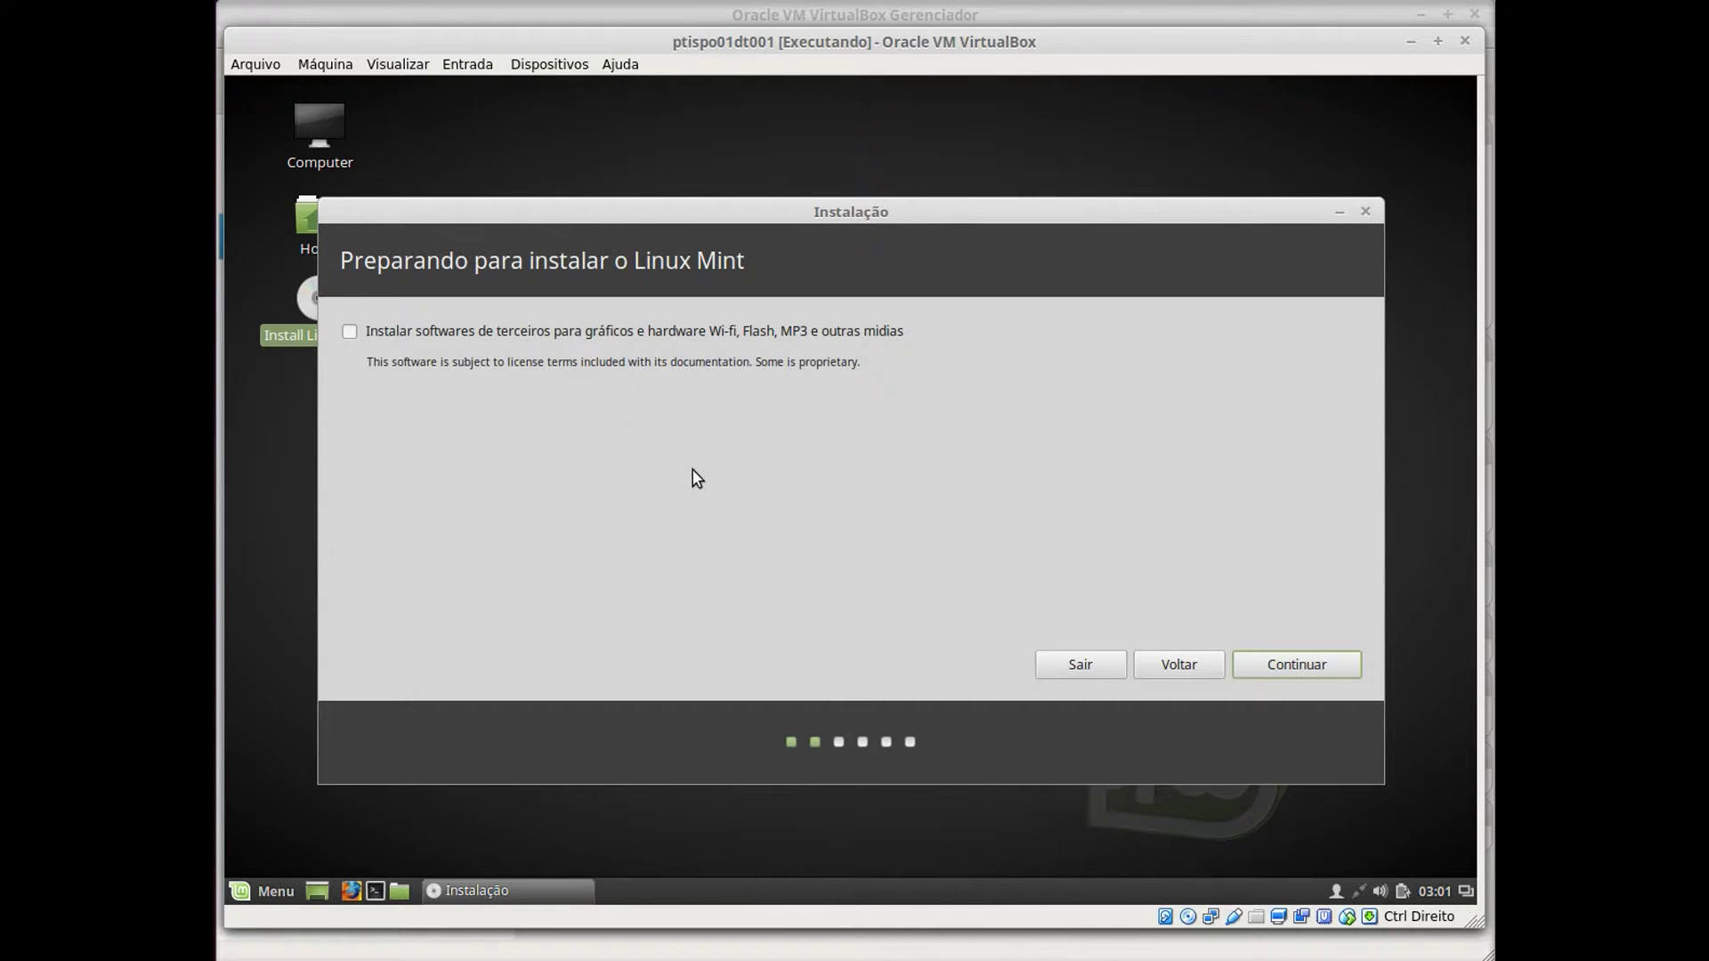
# Include third-party software, choose the erase-disk install, and confirm writing the partition changes.
pyautogui.click(357, 337)
pyautogui.click(1298, 664)
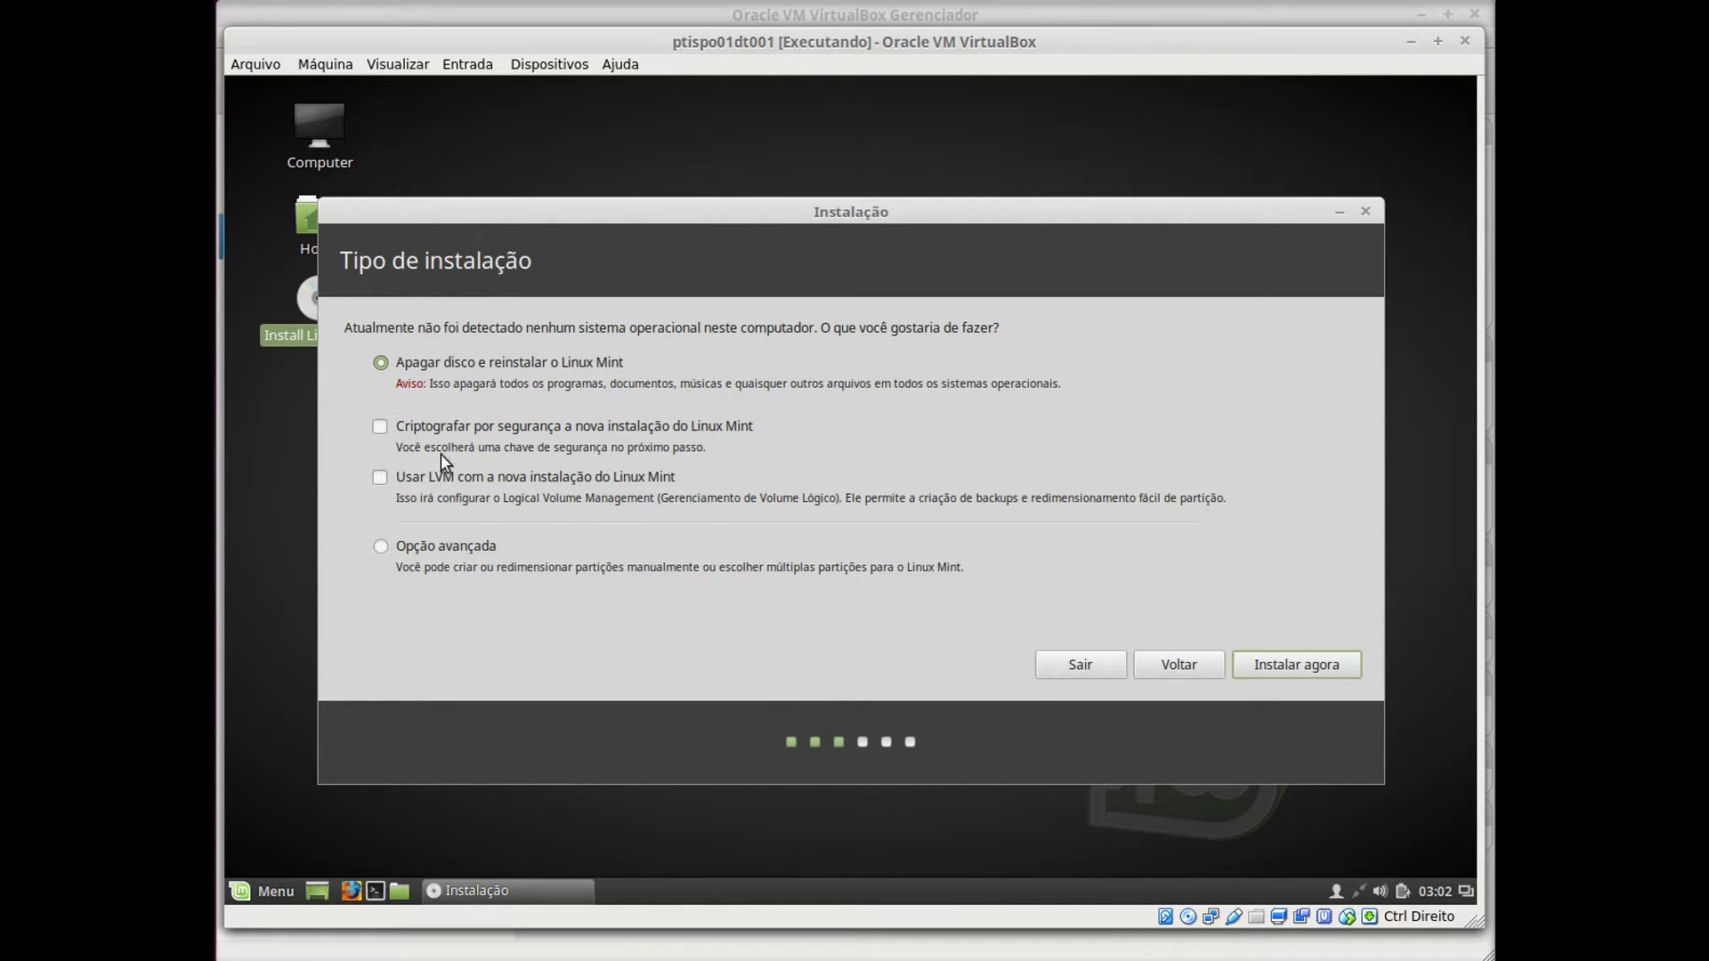
pyautogui.click(1299, 669)
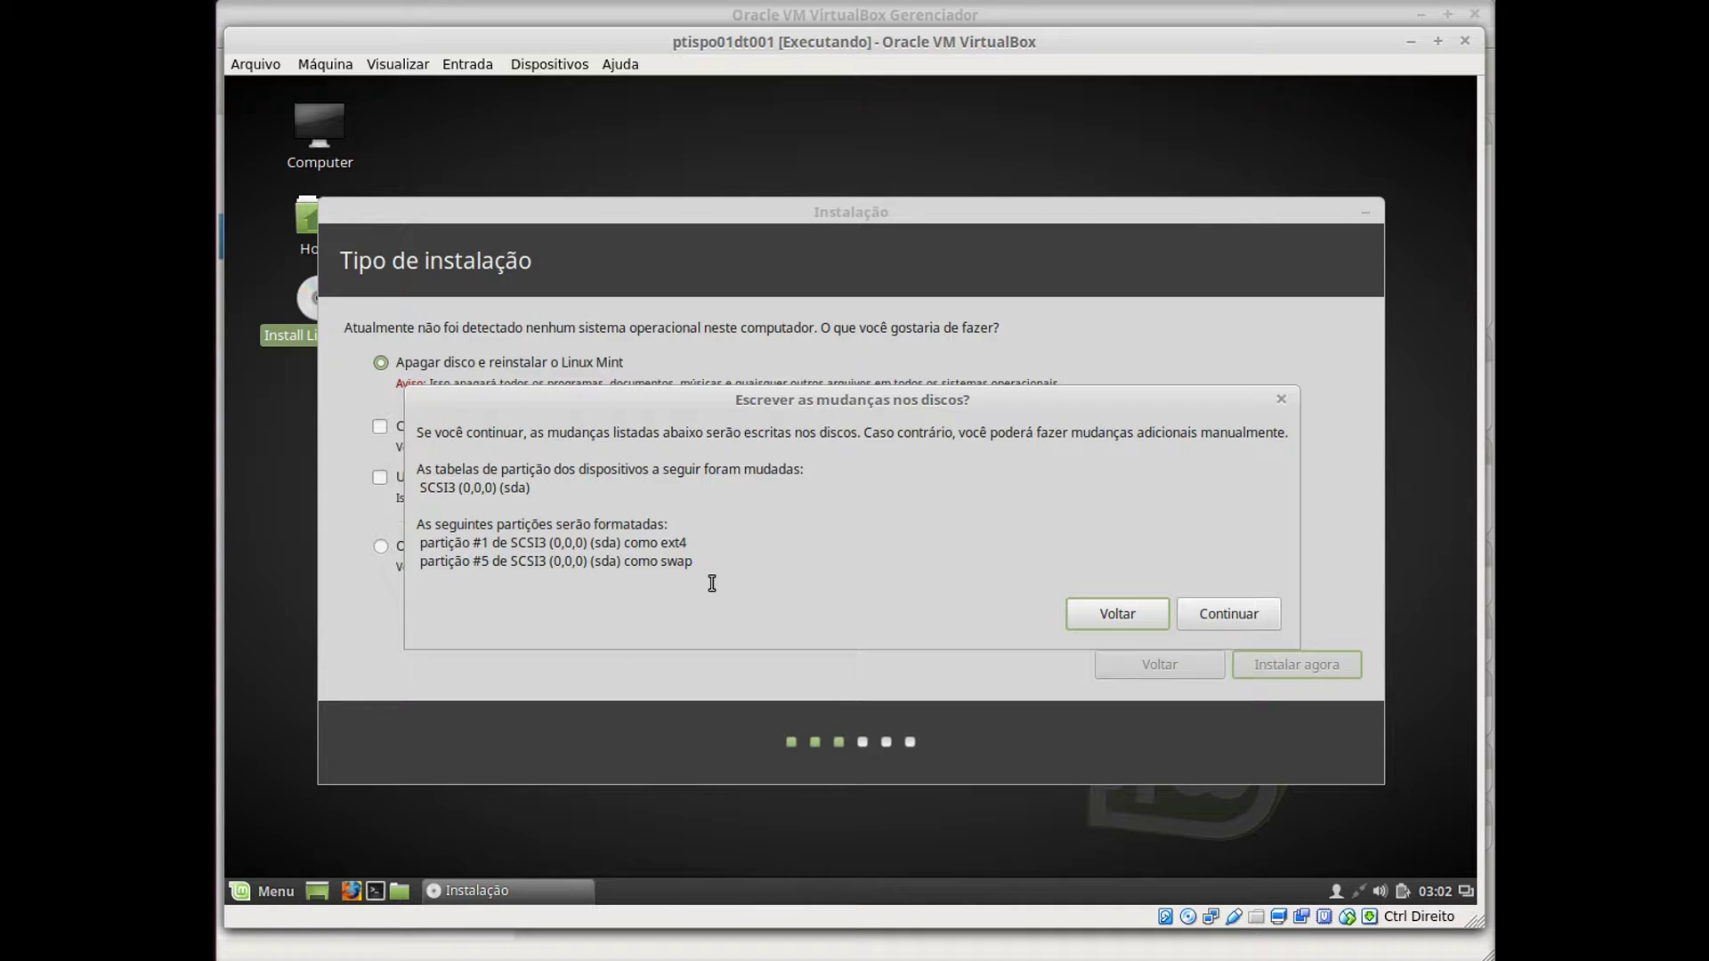
pyautogui.click(1226, 612)
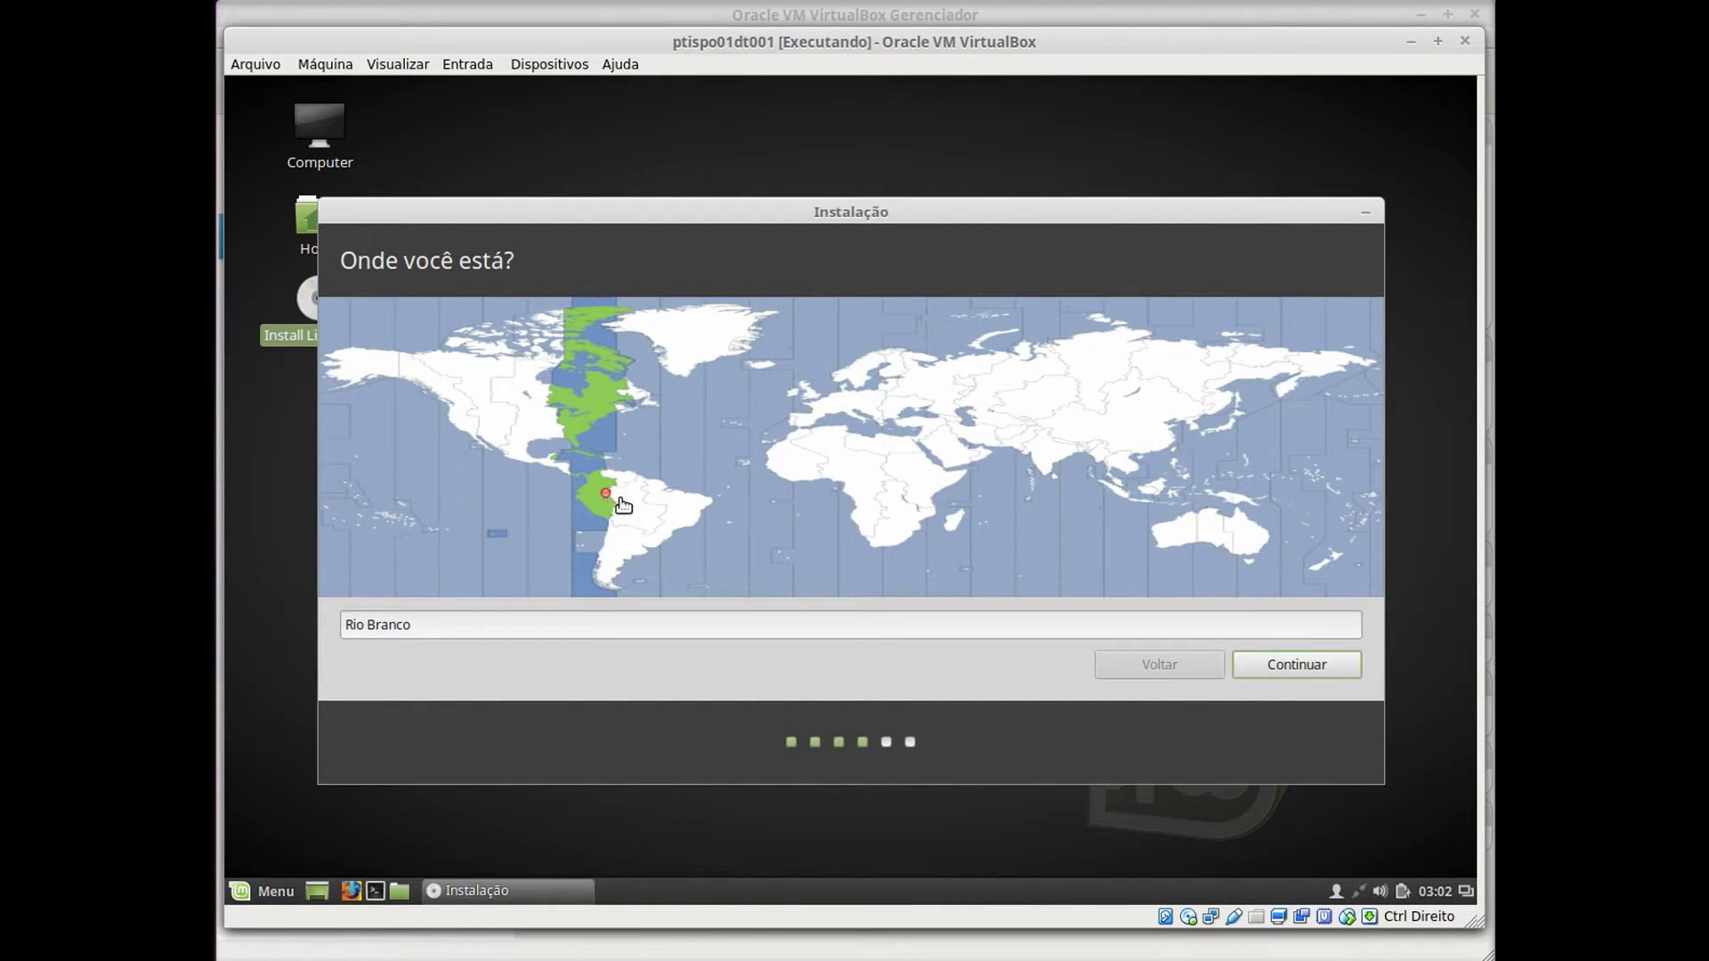
# Set the timezone to São Paulo and test the Português (Brasil) keyboard layout with 'ç|'.
pyautogui.click(665, 534)
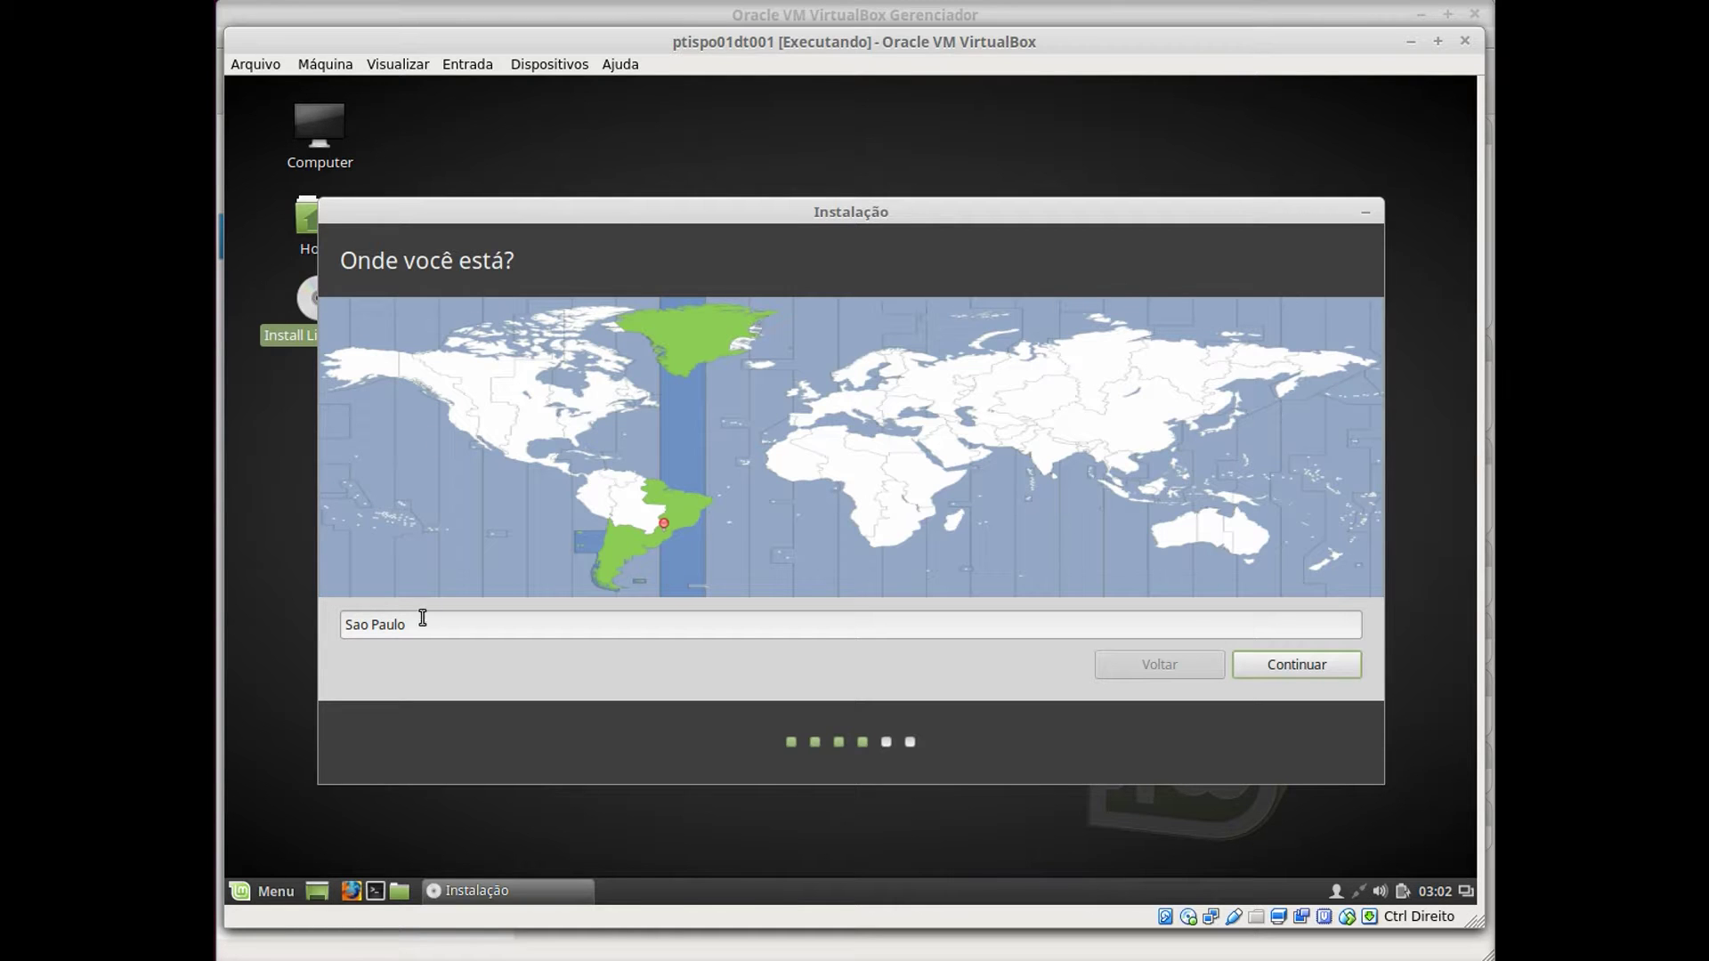
pyautogui.click(1317, 664)
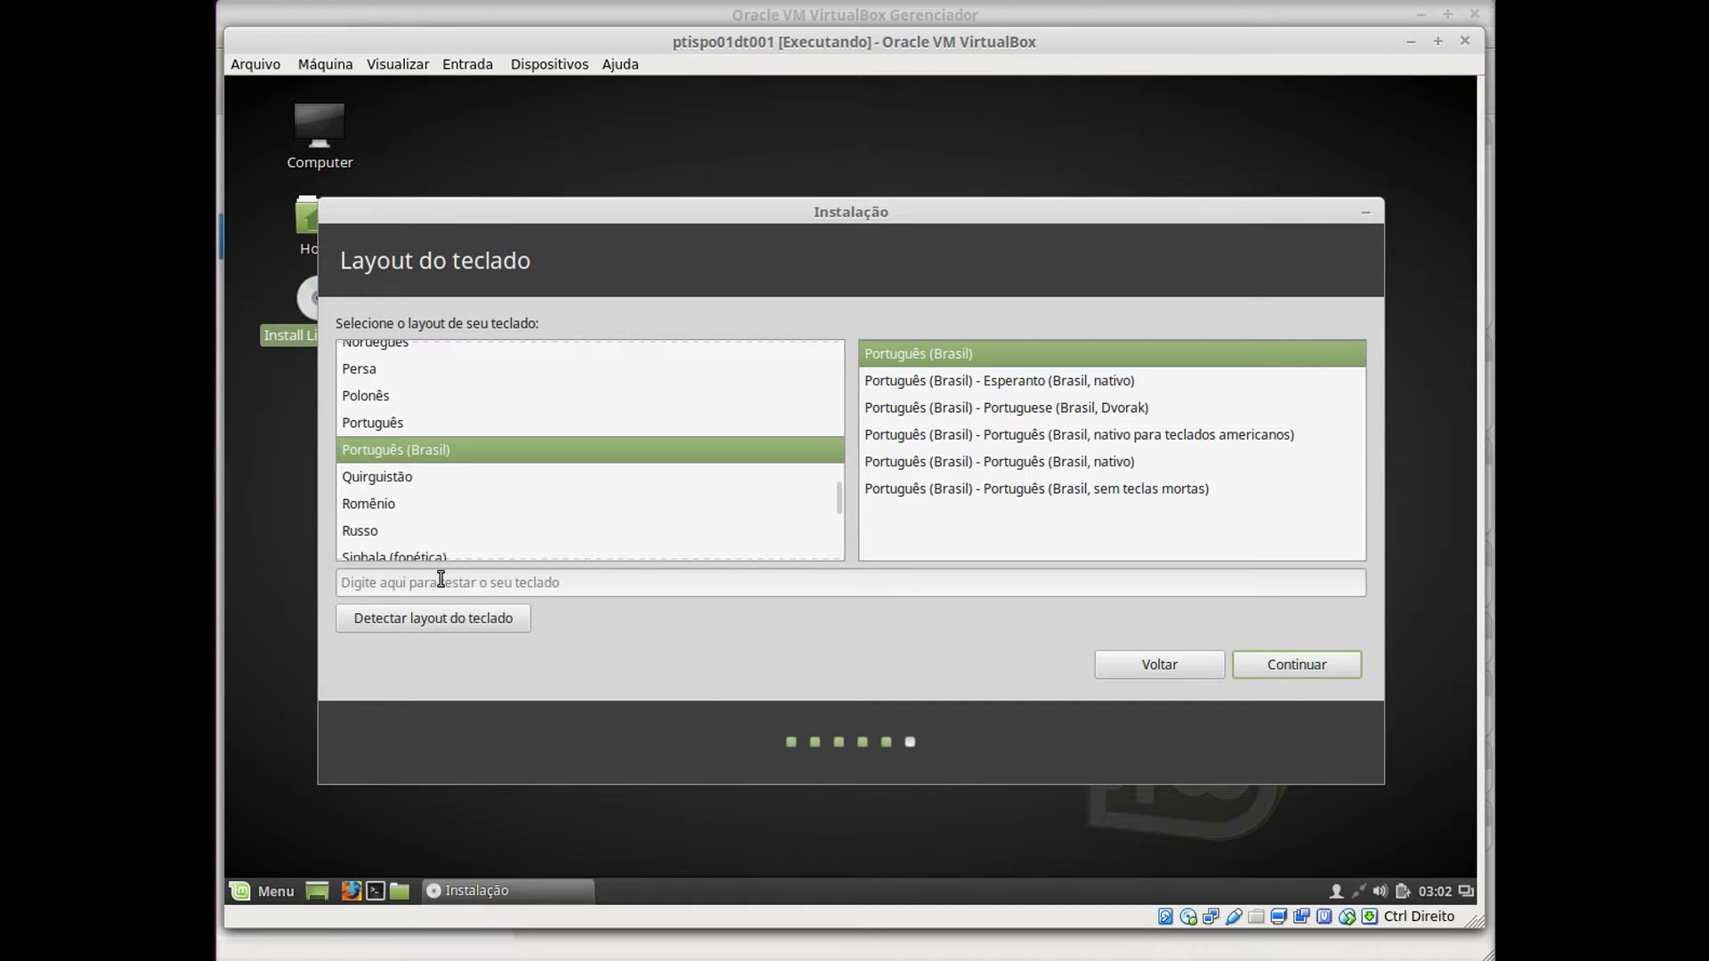
pyautogui.click(442, 585)
pyautogui.write('ç\\|')
# Enter the user's full name, computer name ptispo01dt001, a username and password, and enable home-folder encryption.
pyautogui.click(1315, 673)
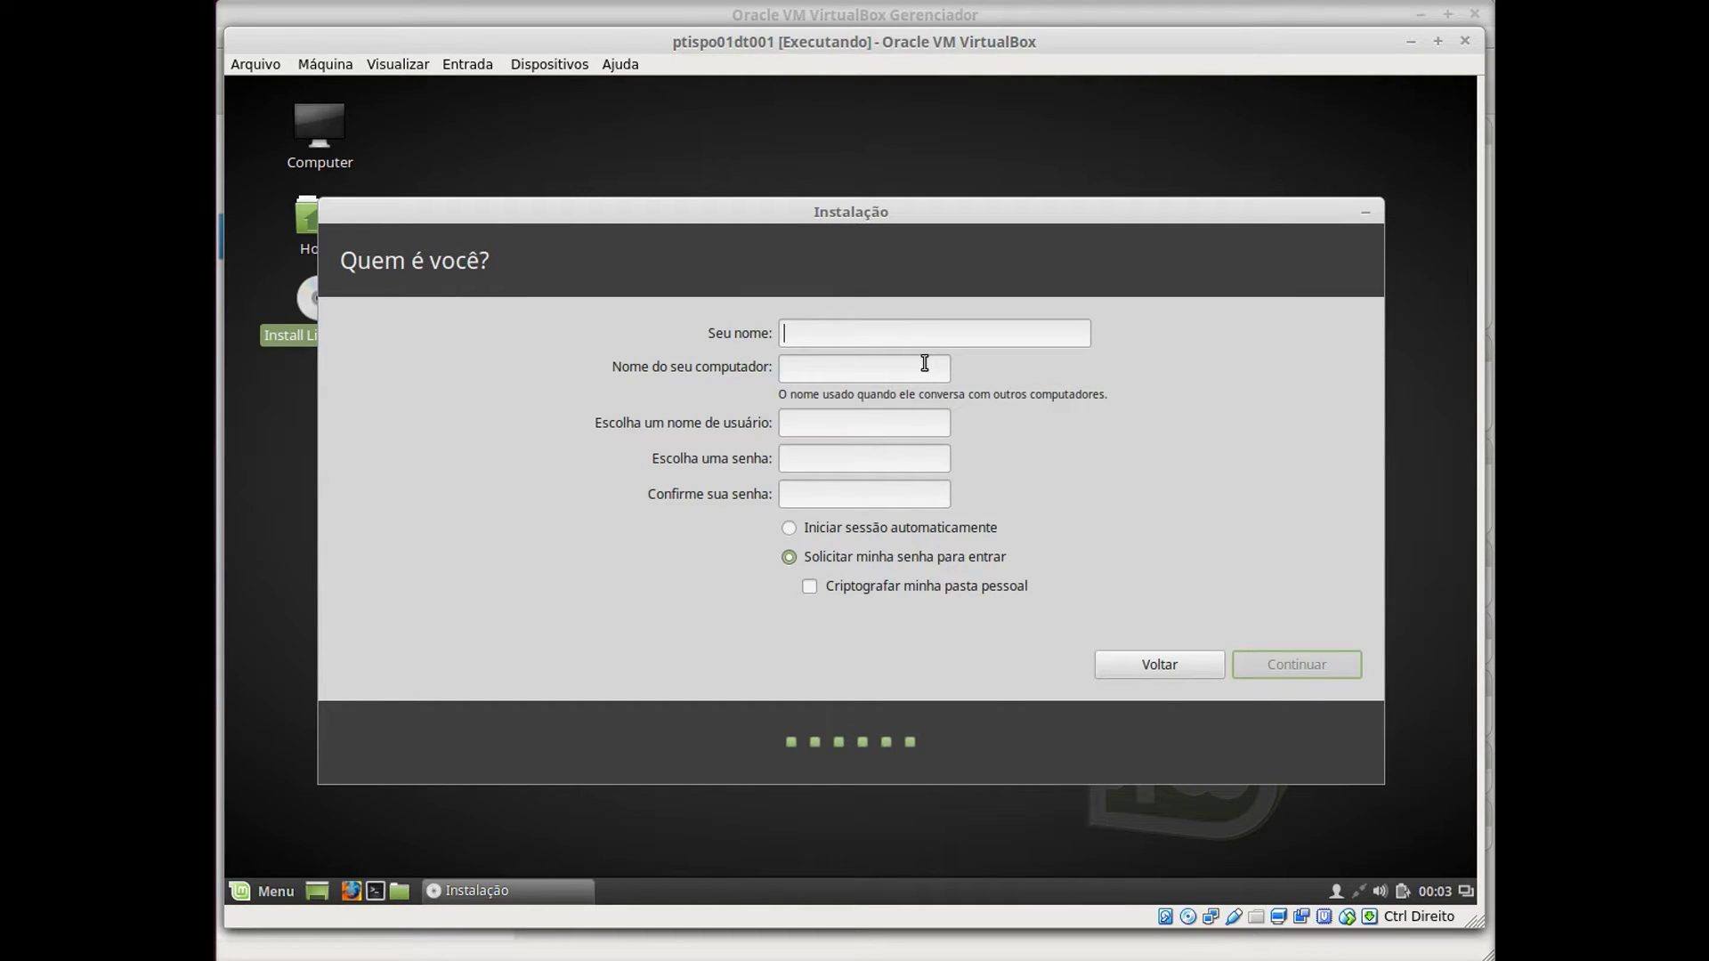
pyautogui.write('Robson Vaamonde')
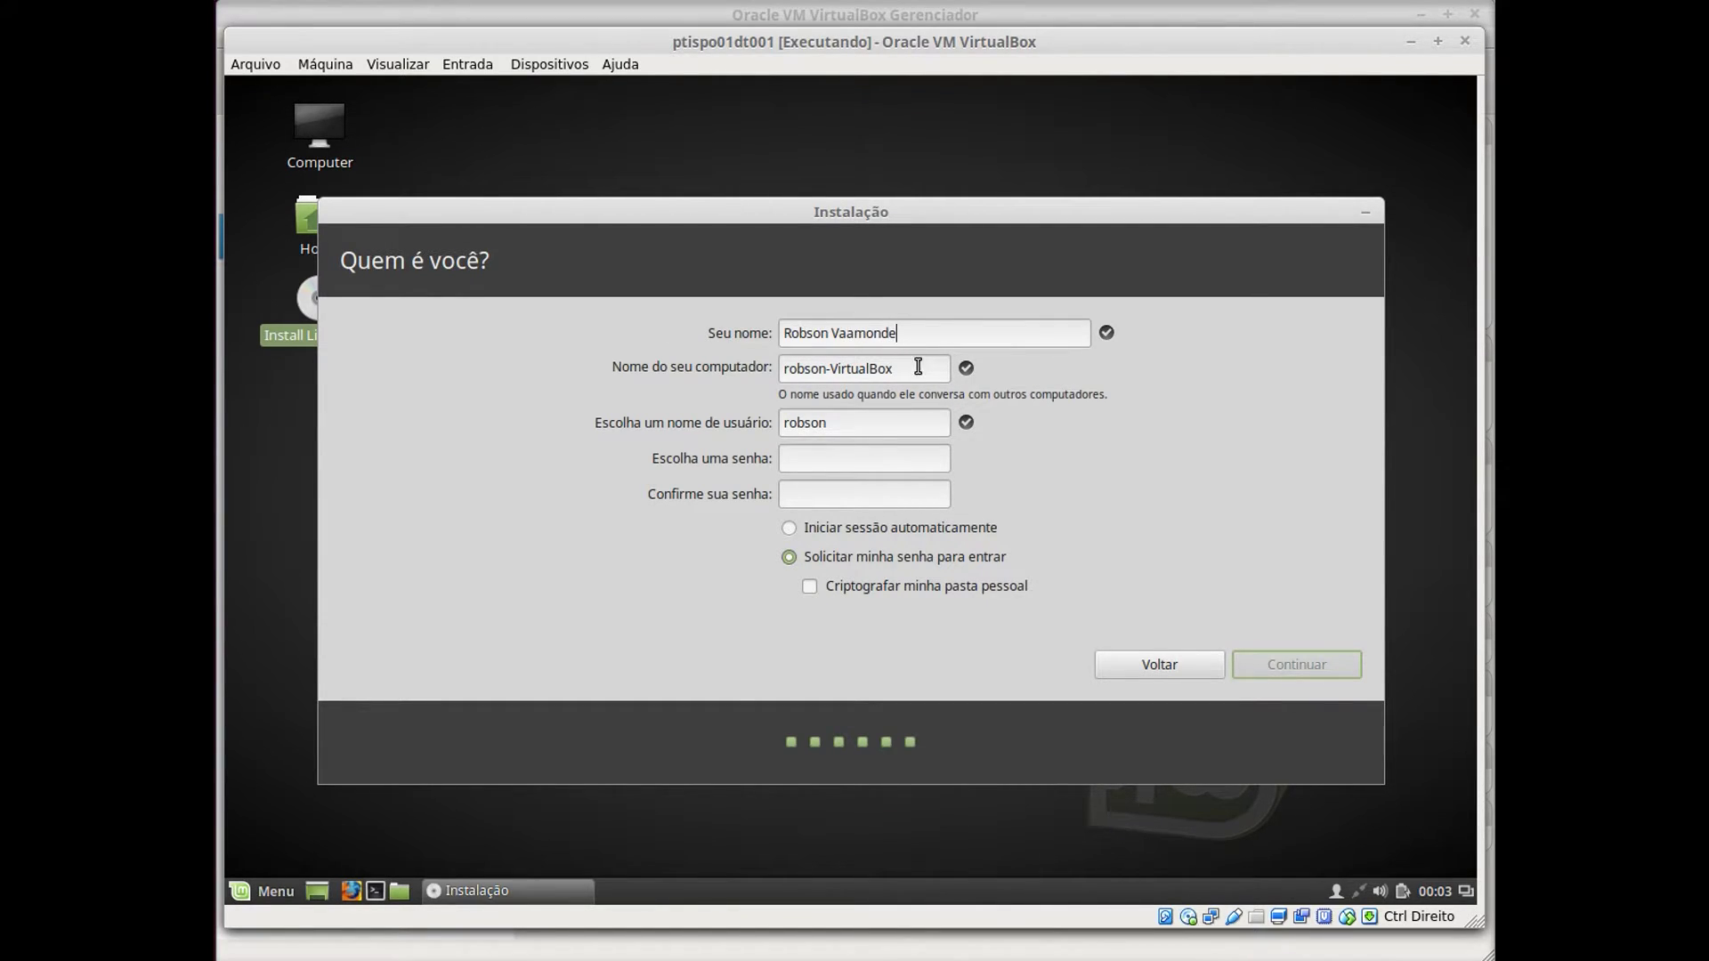
pyautogui.press('Tab')
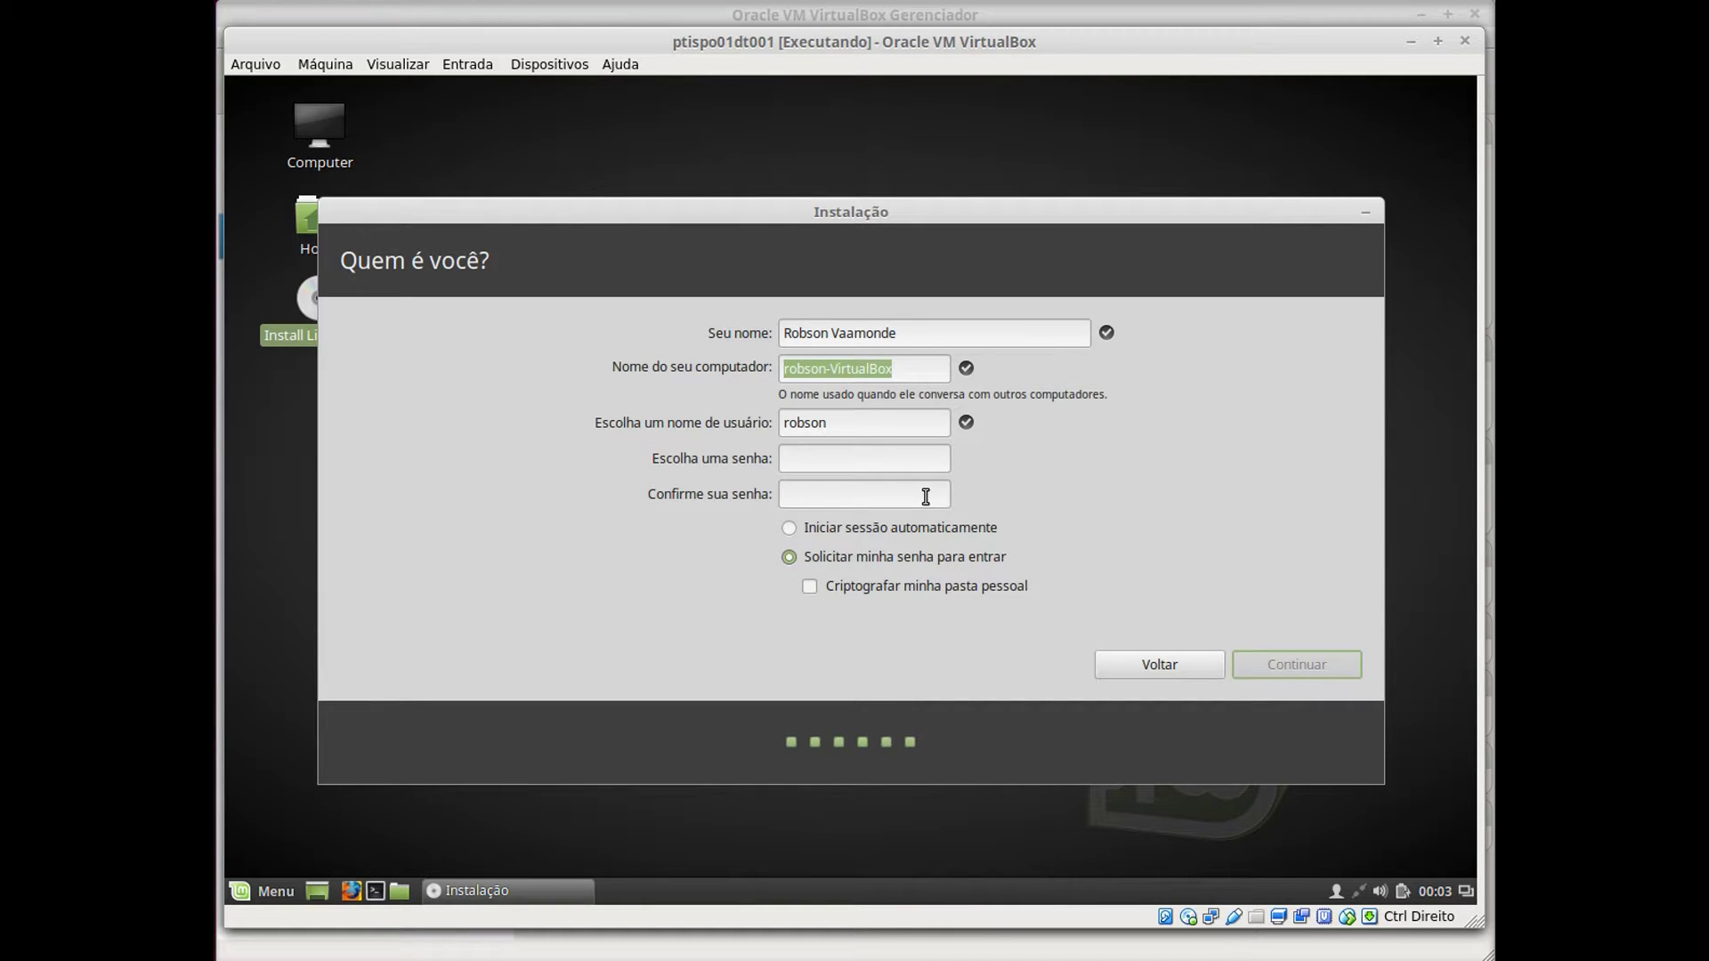
pyautogui.write('ptispo01')
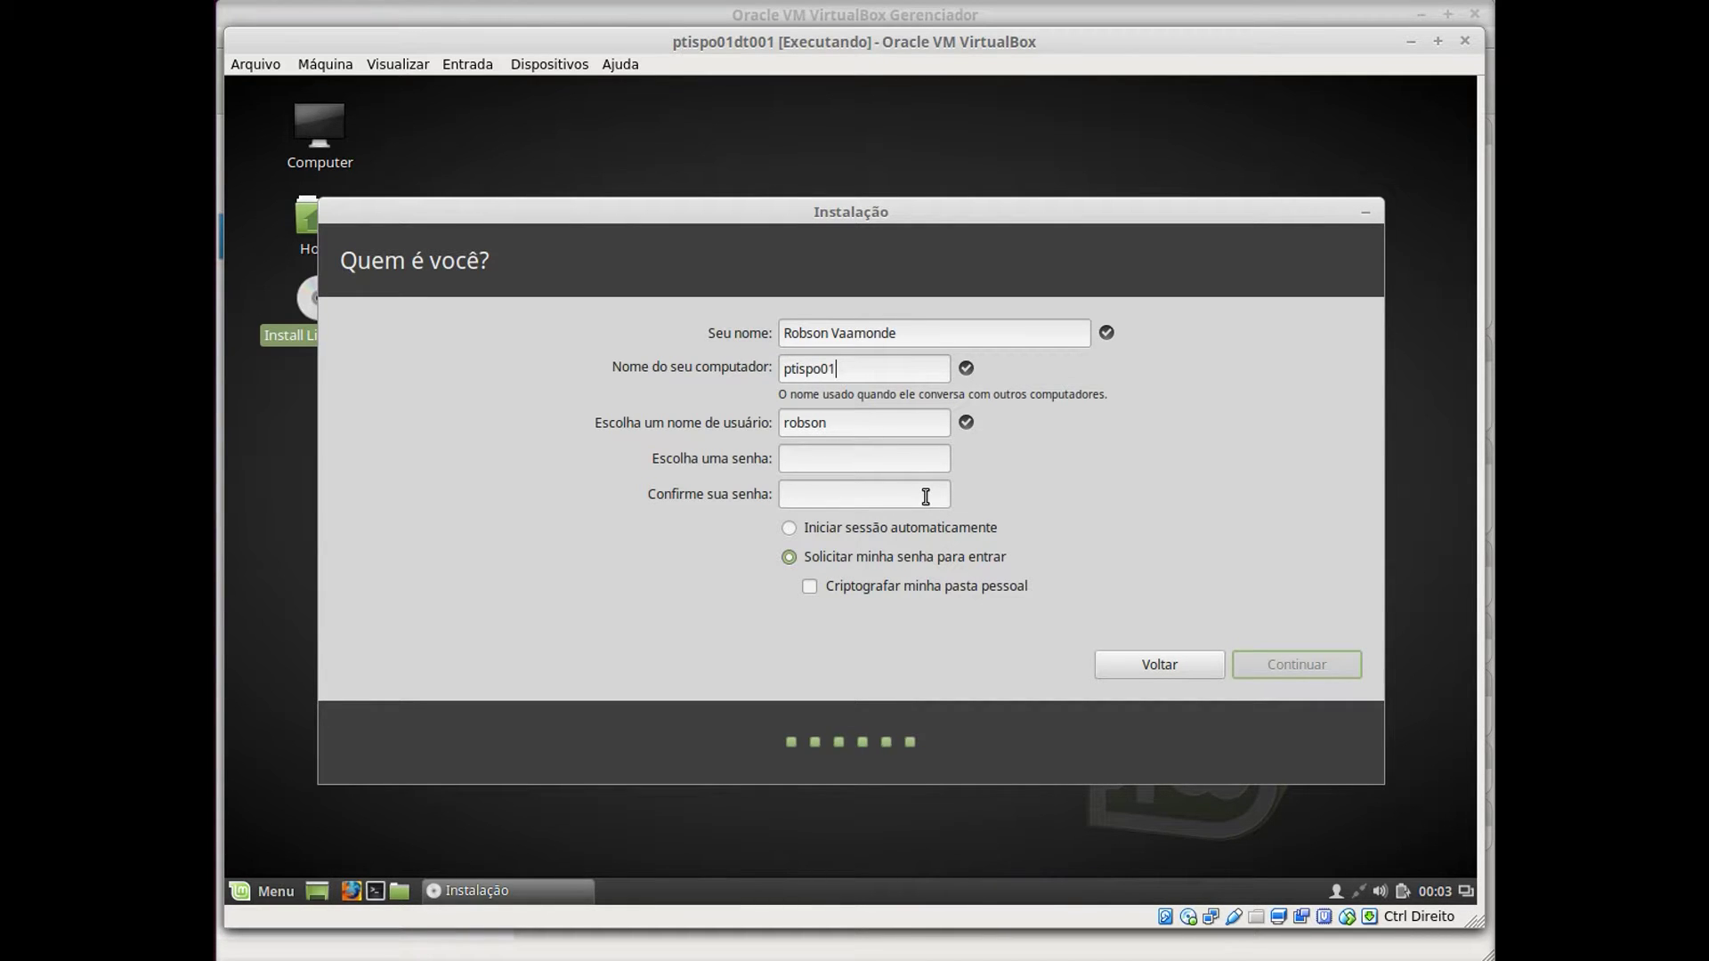
pyautogui.write('dt001')
pyautogui.press('Tab')
pyautogui.write('vaamonde')
pyautogui.press('Tab')
pyautogui.write('p')
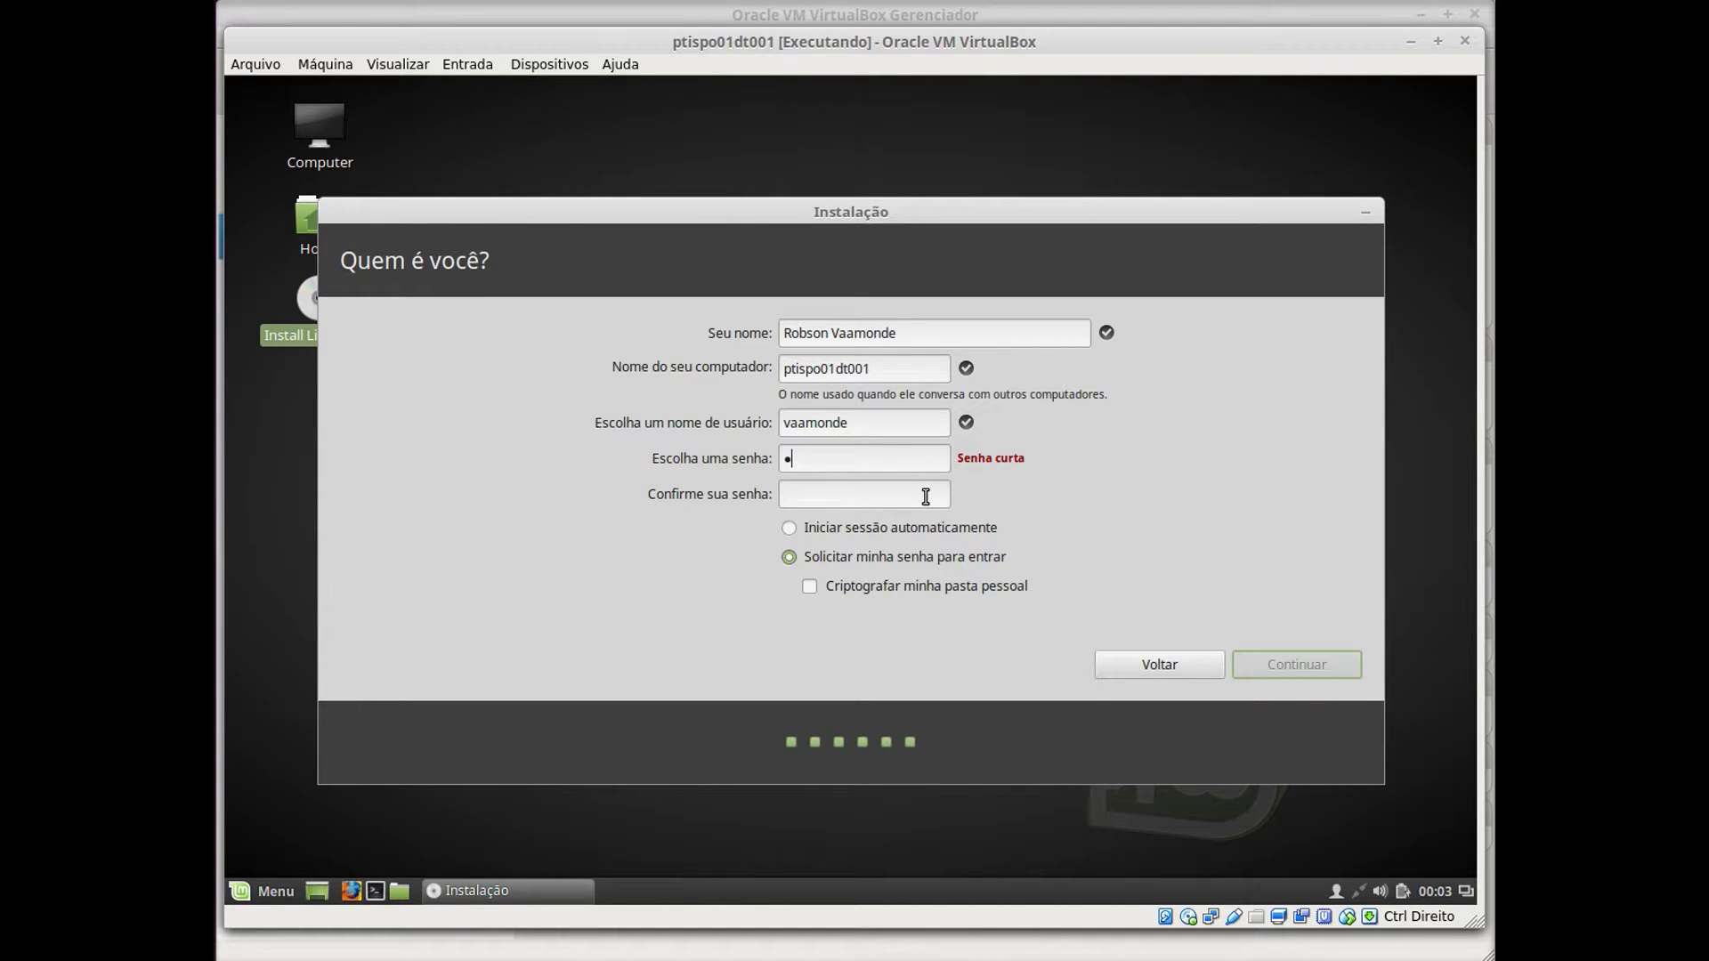
pyautogui.write('ti*************')
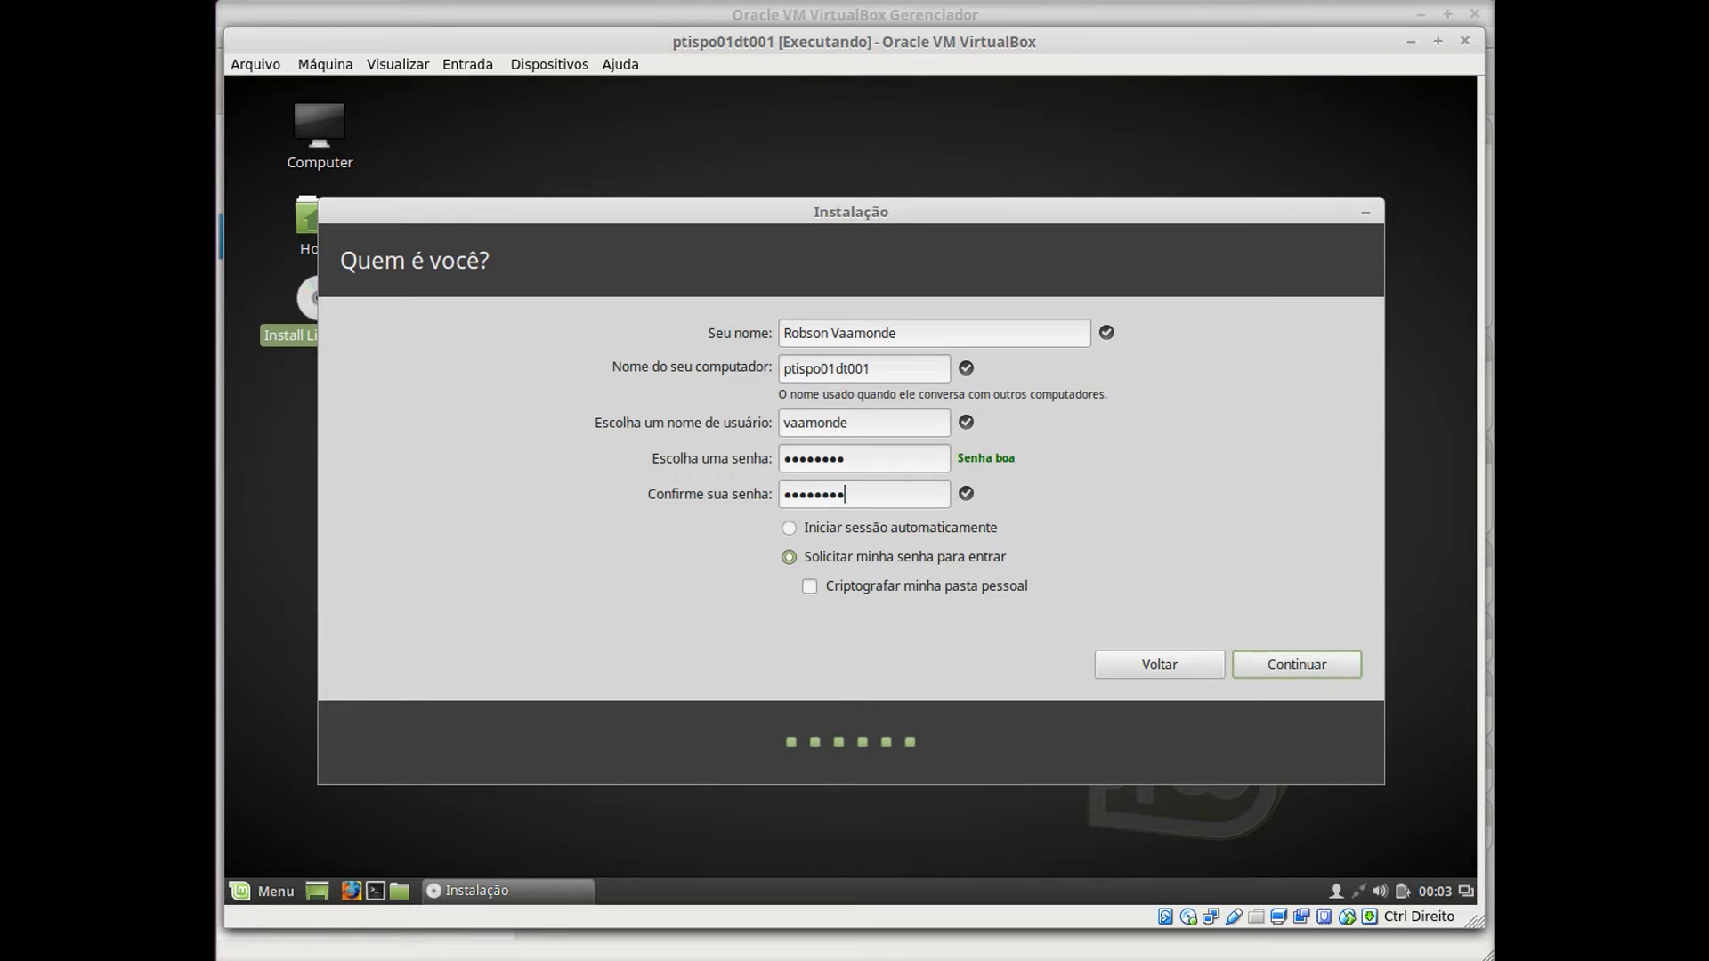
pyautogui.click(820, 587)
# Start the installation and expand the detailed installation log while files copy.
pyautogui.click(1299, 669)
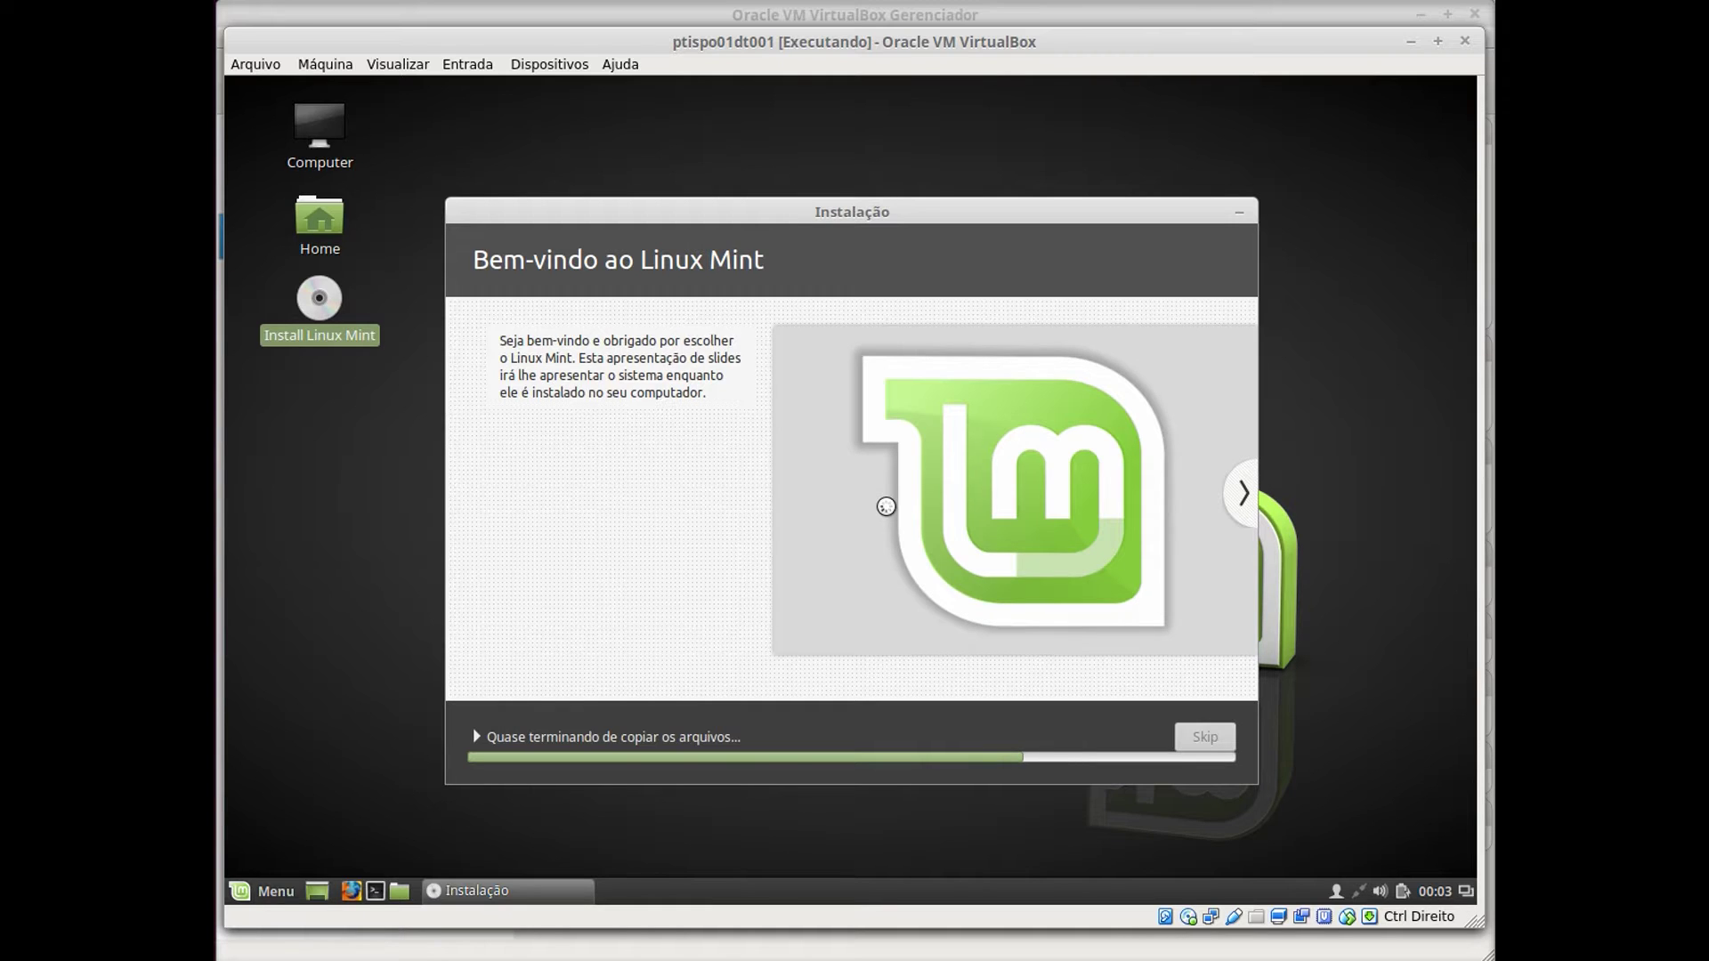
pyautogui.click(520, 737)
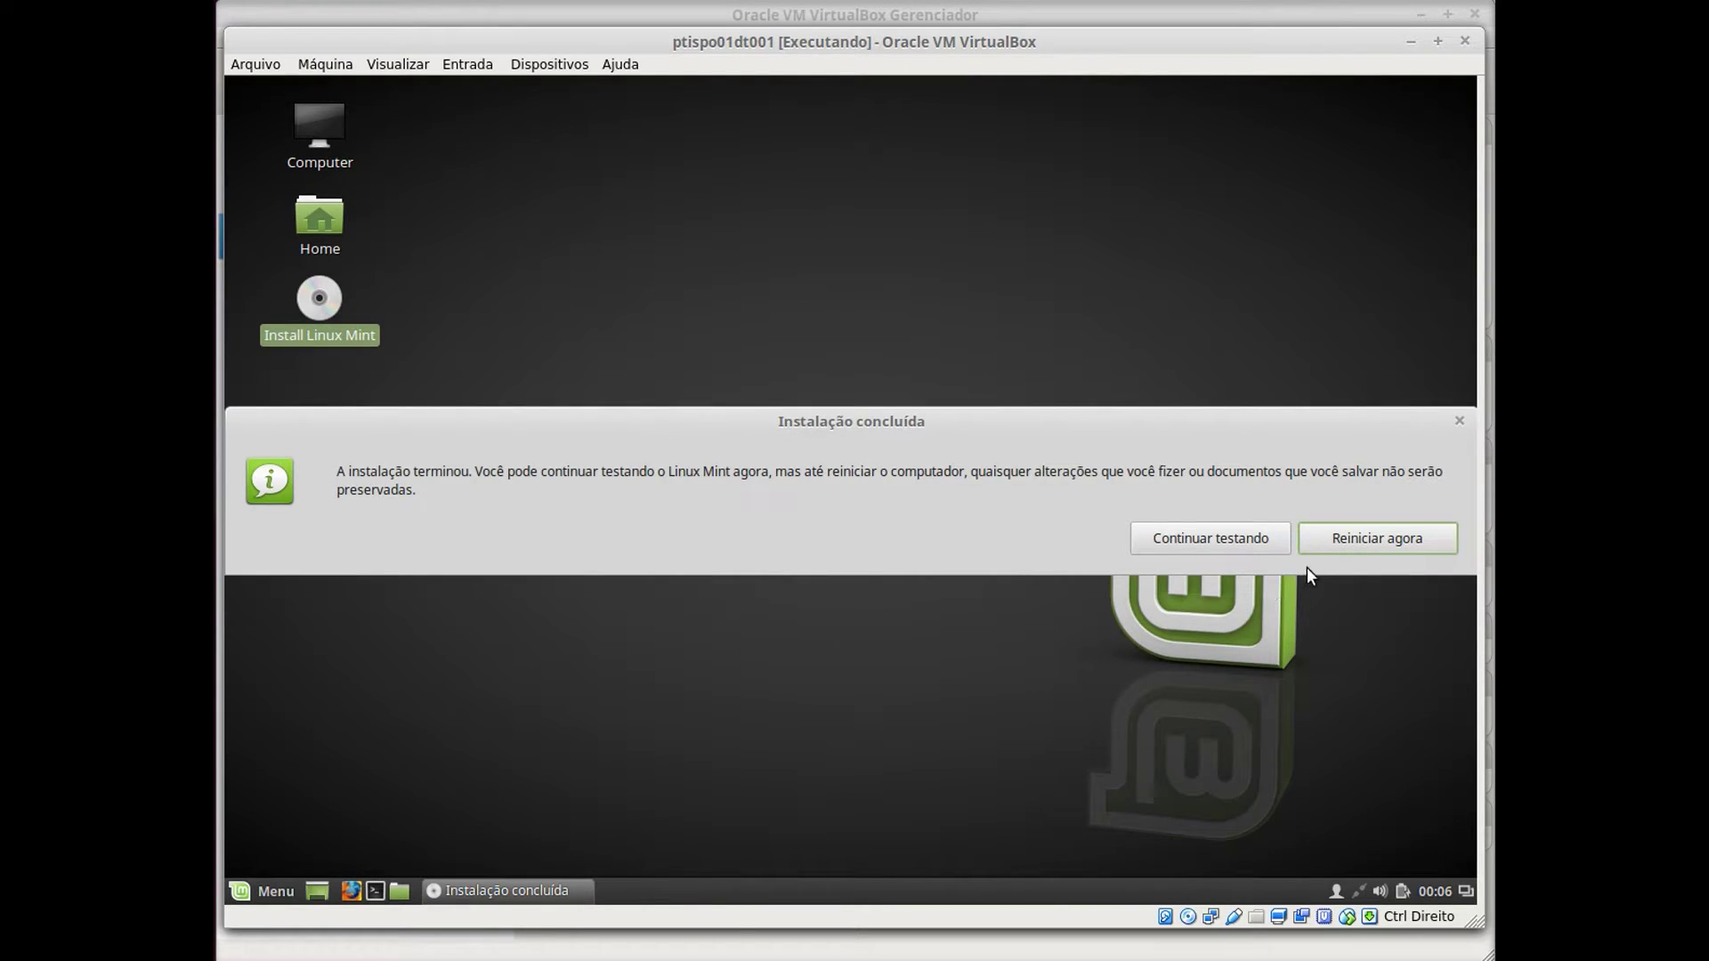
# Restart now and confirm the installation medium is removed so the VM reboots.
pyautogui.click(1359, 546)
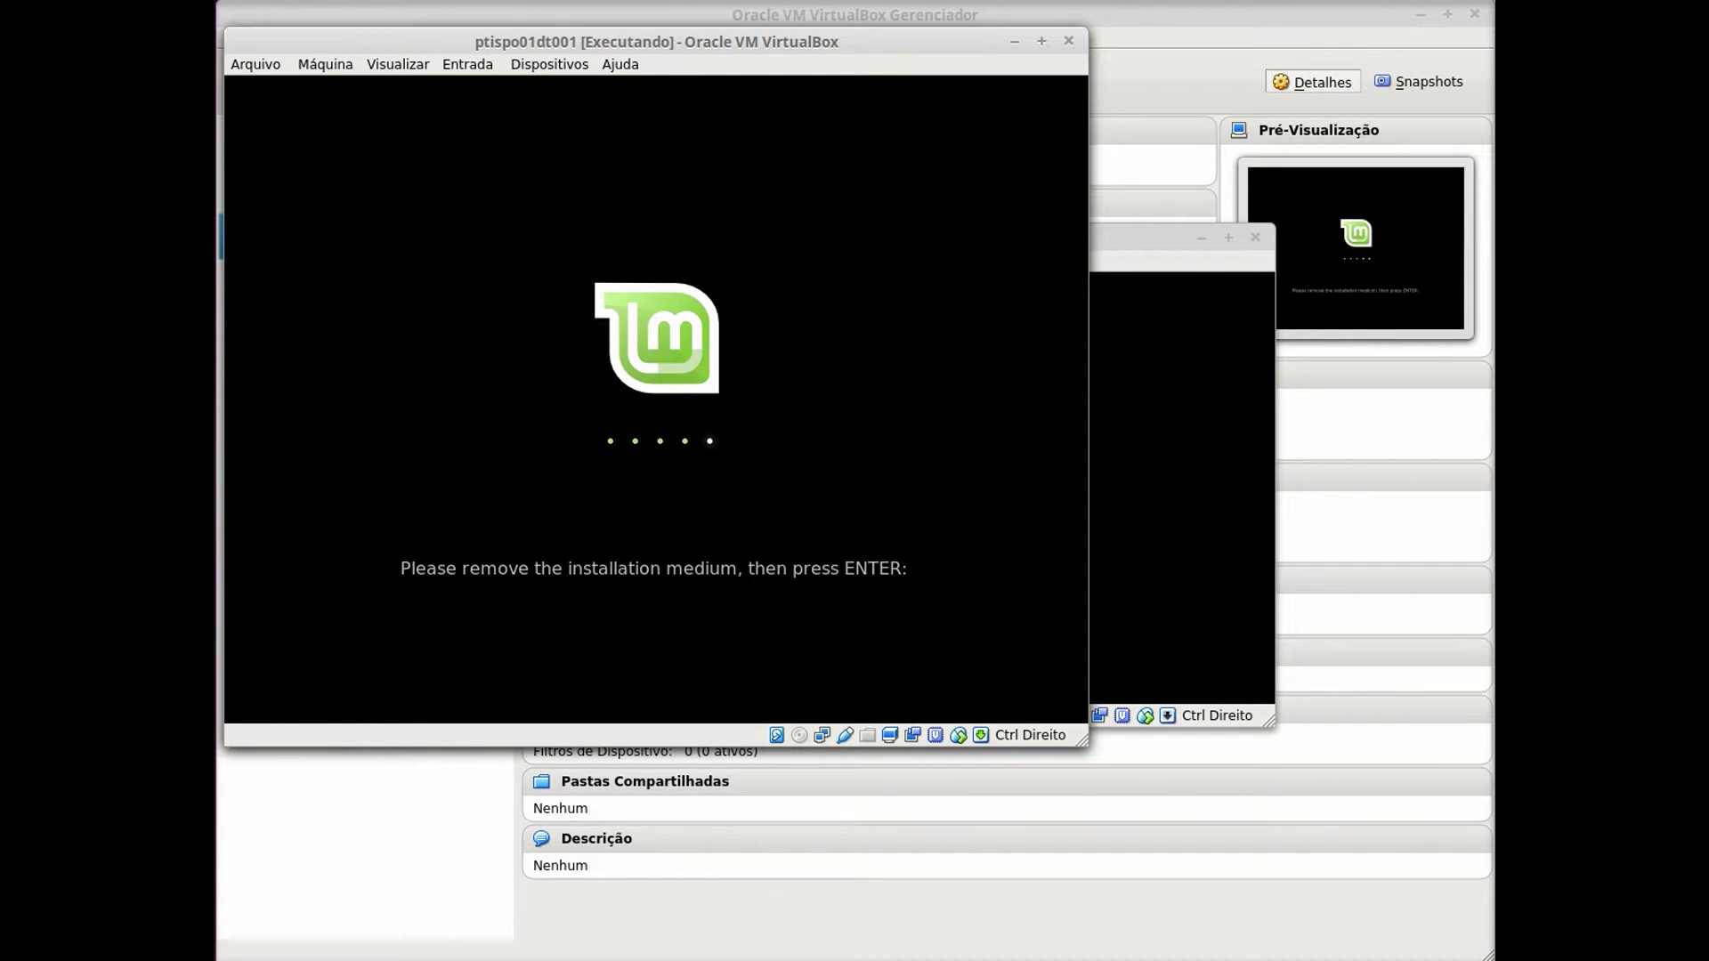
pyautogui.press('Return')
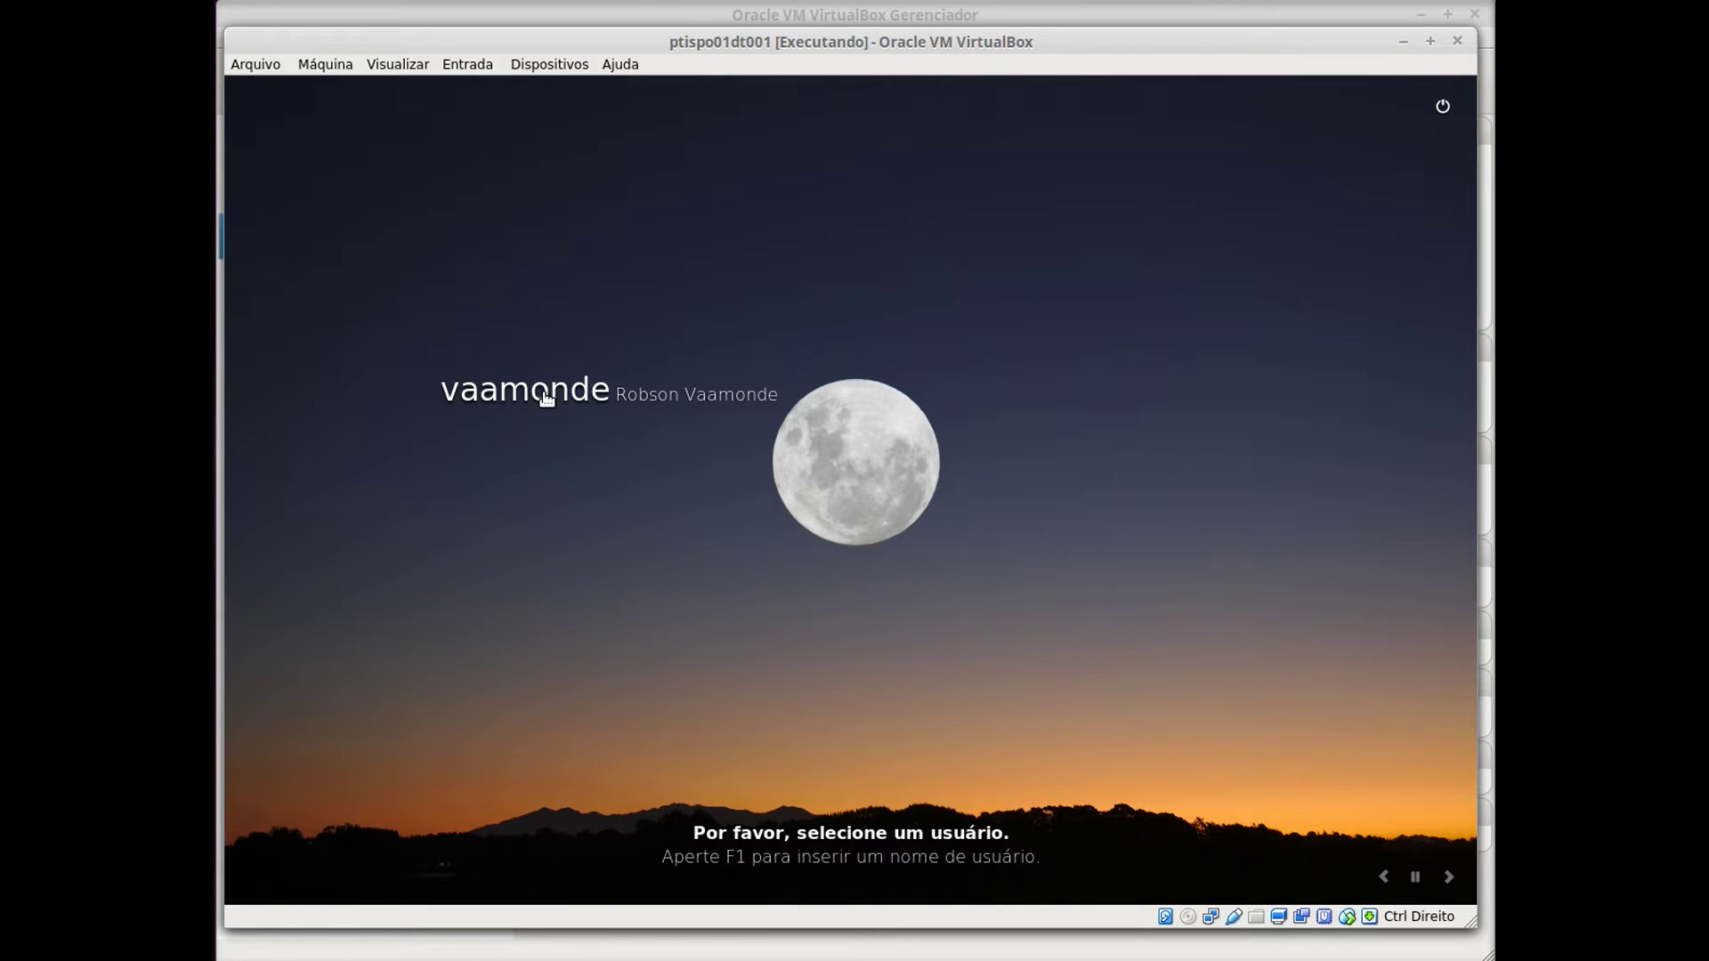
# Log in to the Linux Mint 18 desktop as the new user with its password.
pyautogui.click(546, 398)
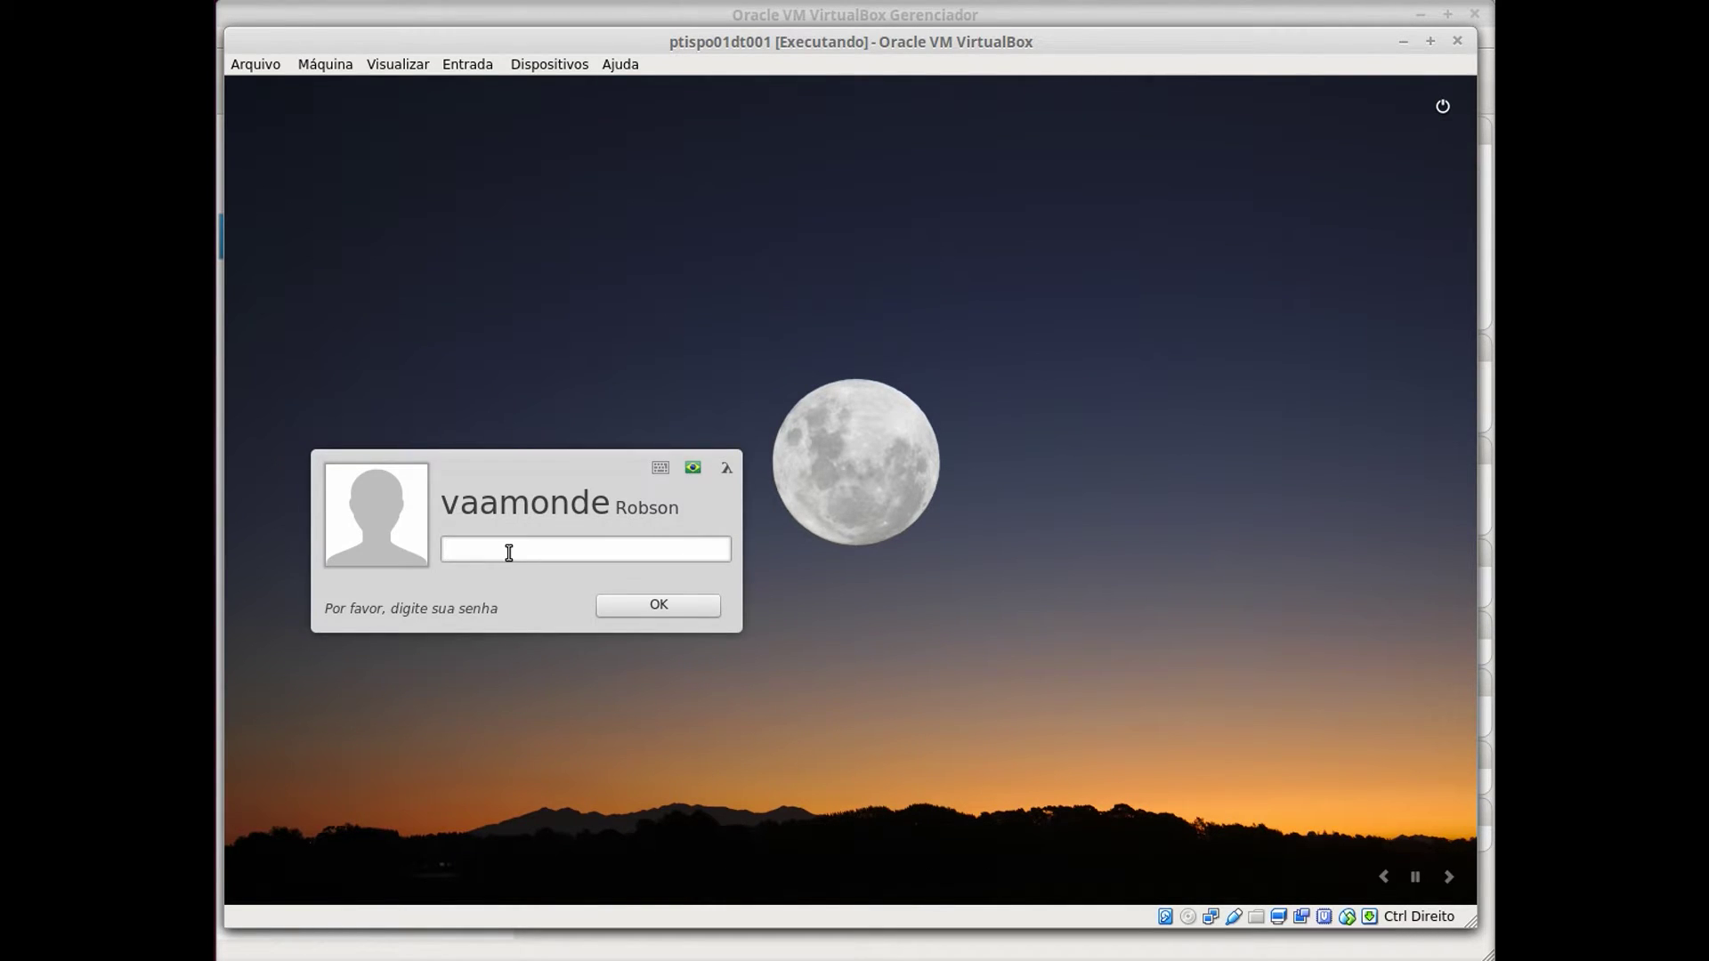
pyautogui.write('*********')
pyautogui.click(665, 609)
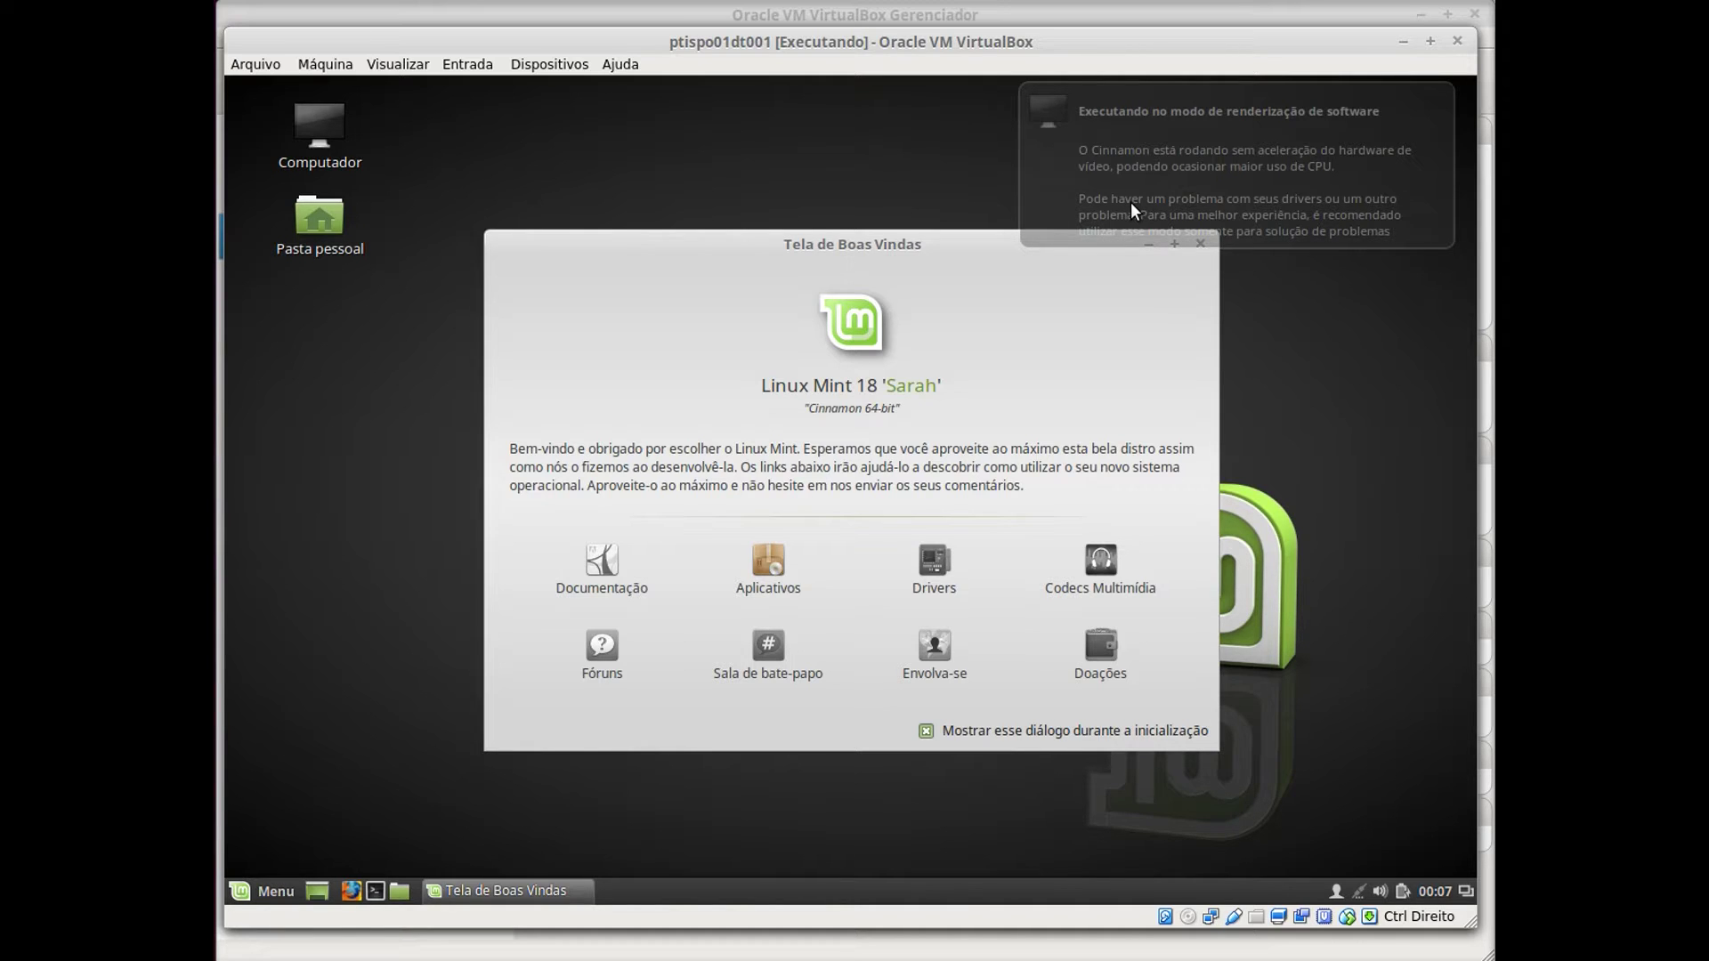
# Dismiss the software-rendering notice and close the Tela de Boas Vindas welcome screen.
pyautogui.click(1189, 192)
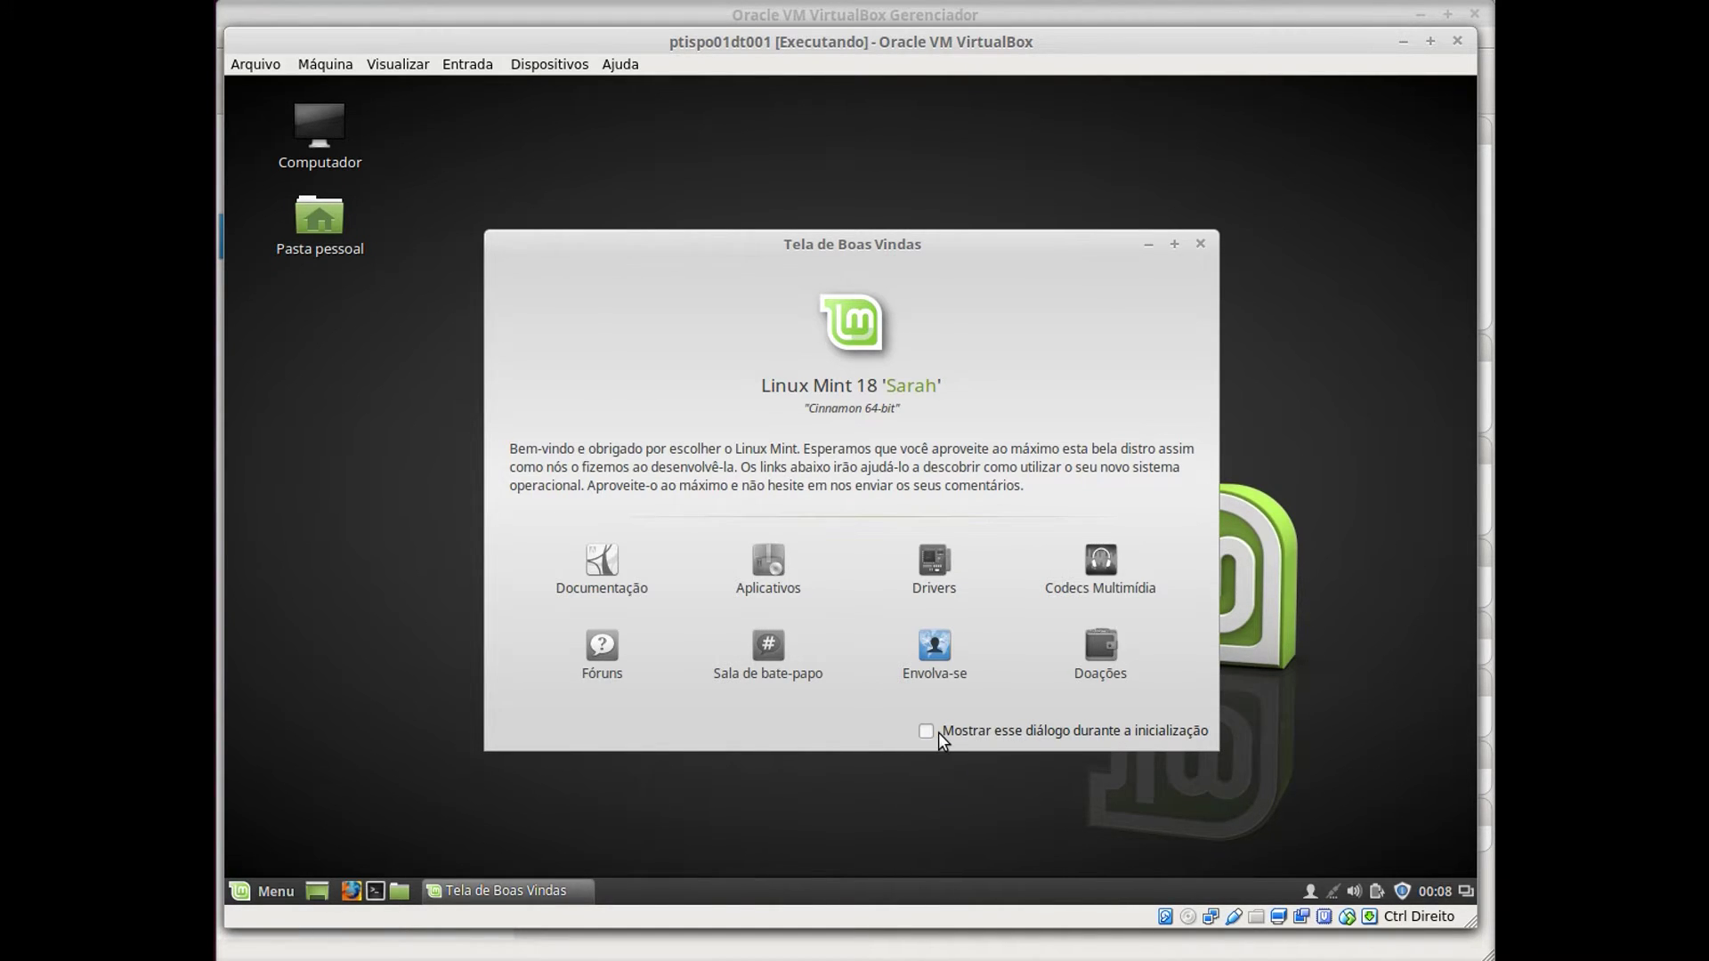
pyautogui.click(1201, 244)
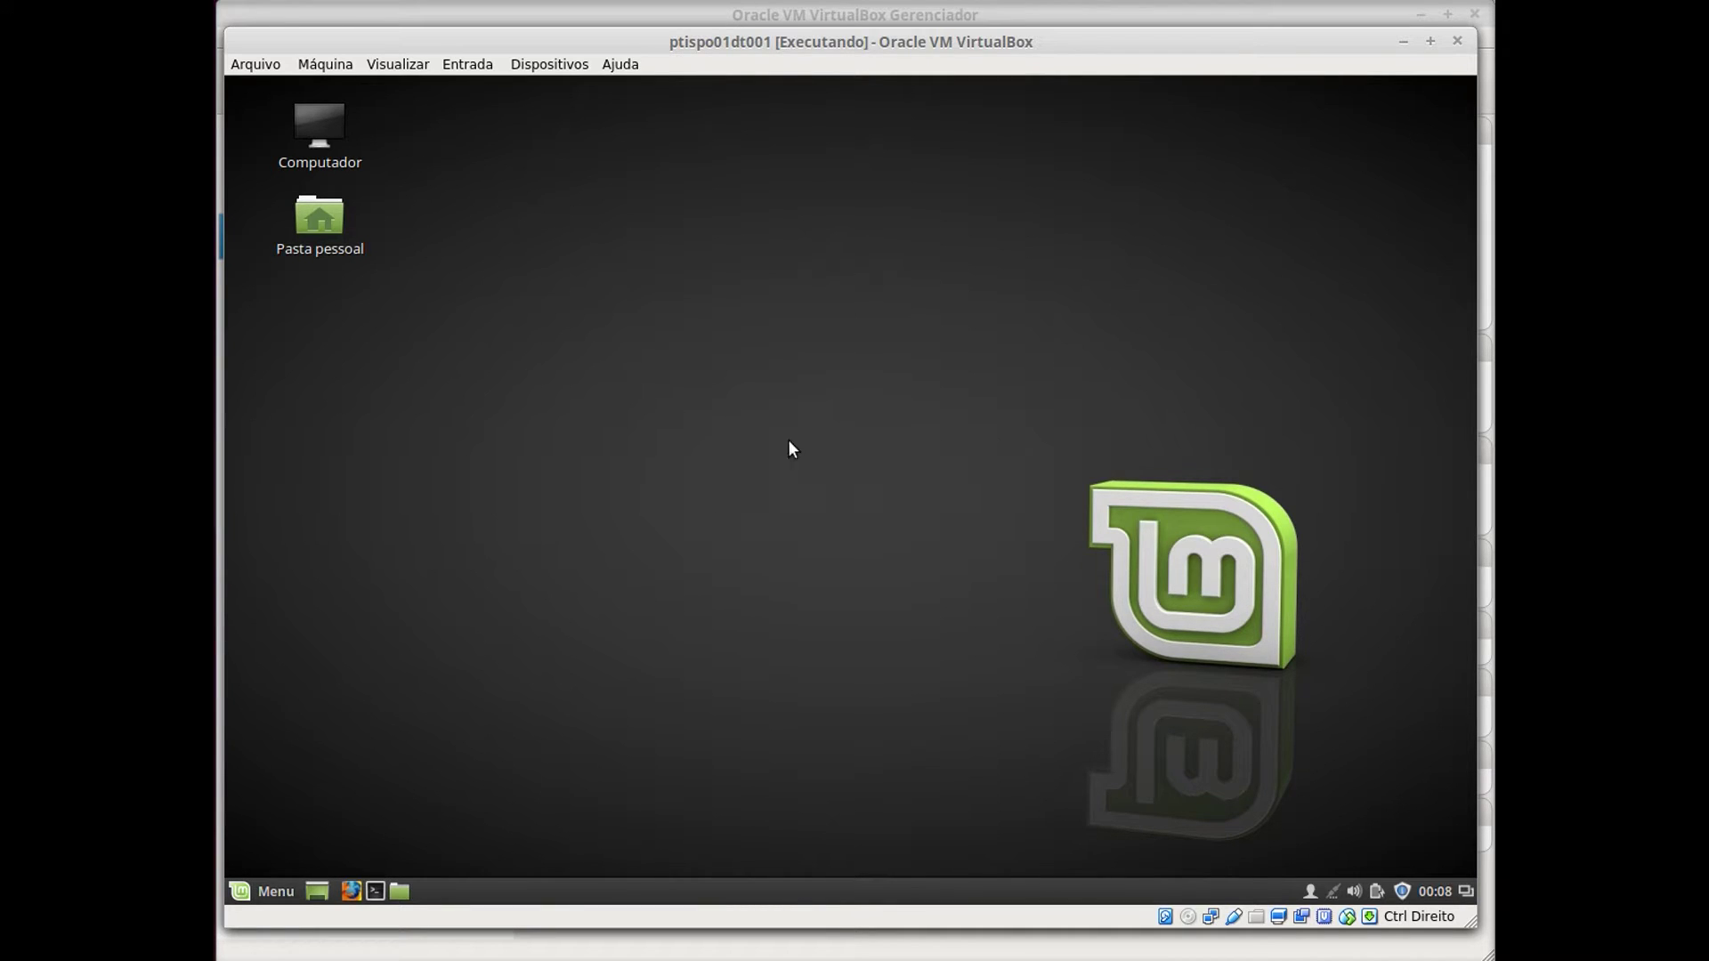
# Open the Rede network settings, enlarge the window, and bring up the wired Com fio dialog.
pyautogui.click(1338, 899)
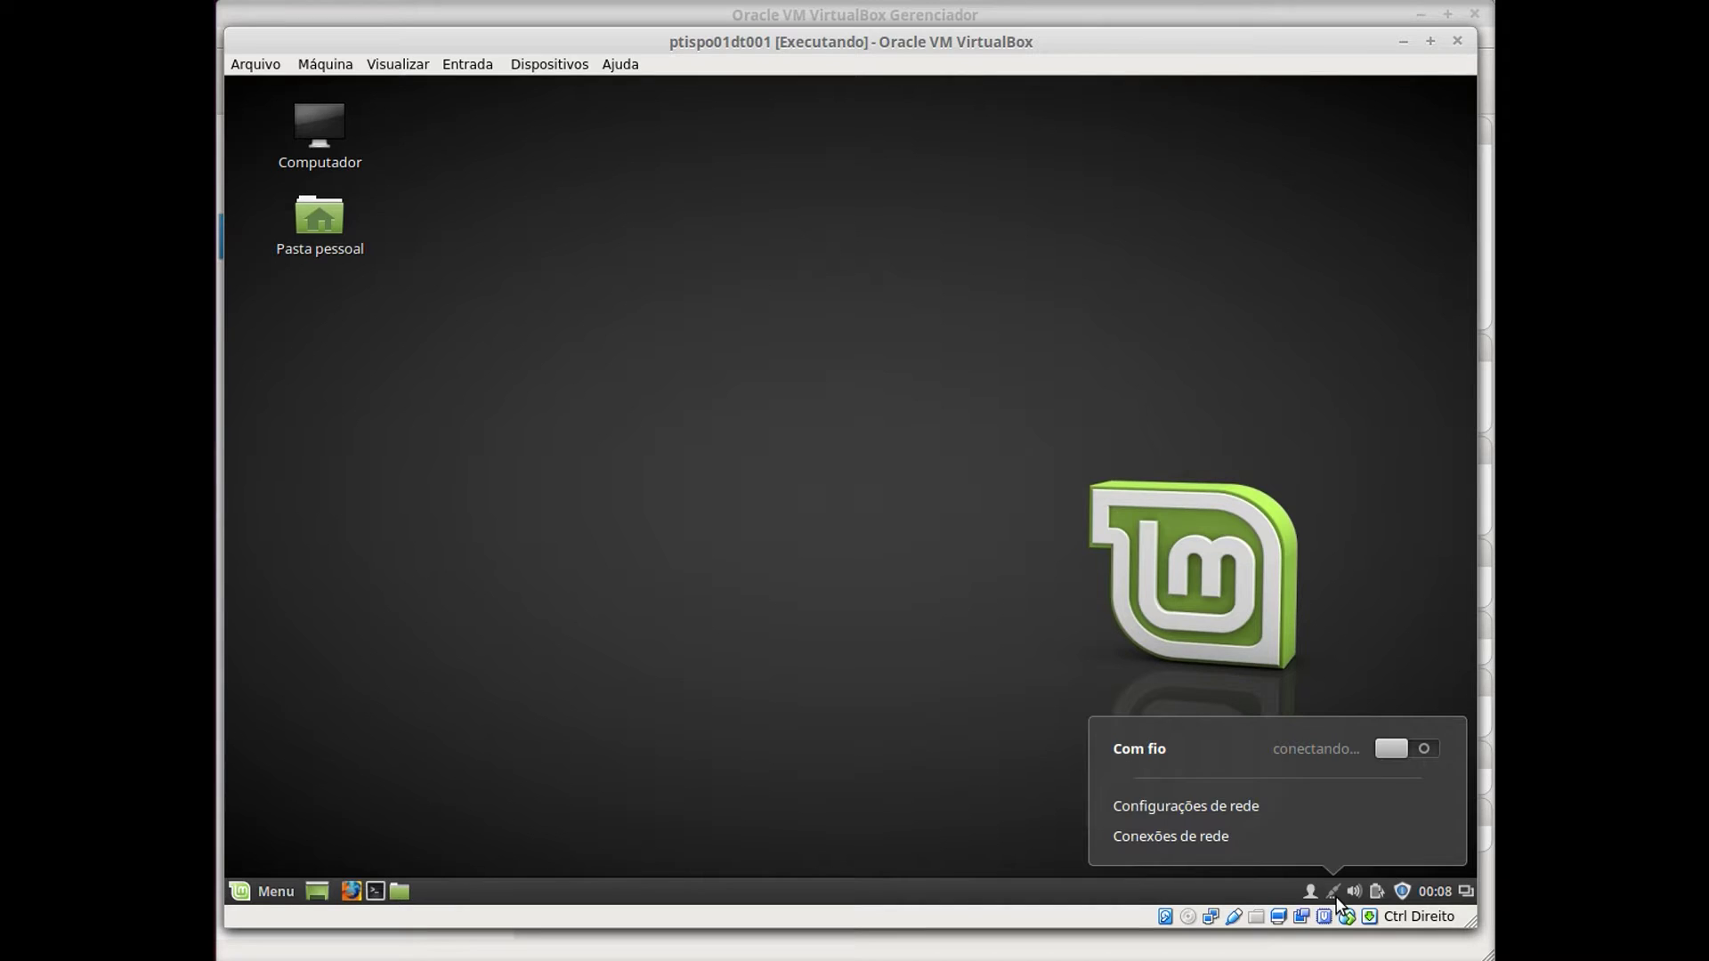
pyautogui.click(1178, 816)
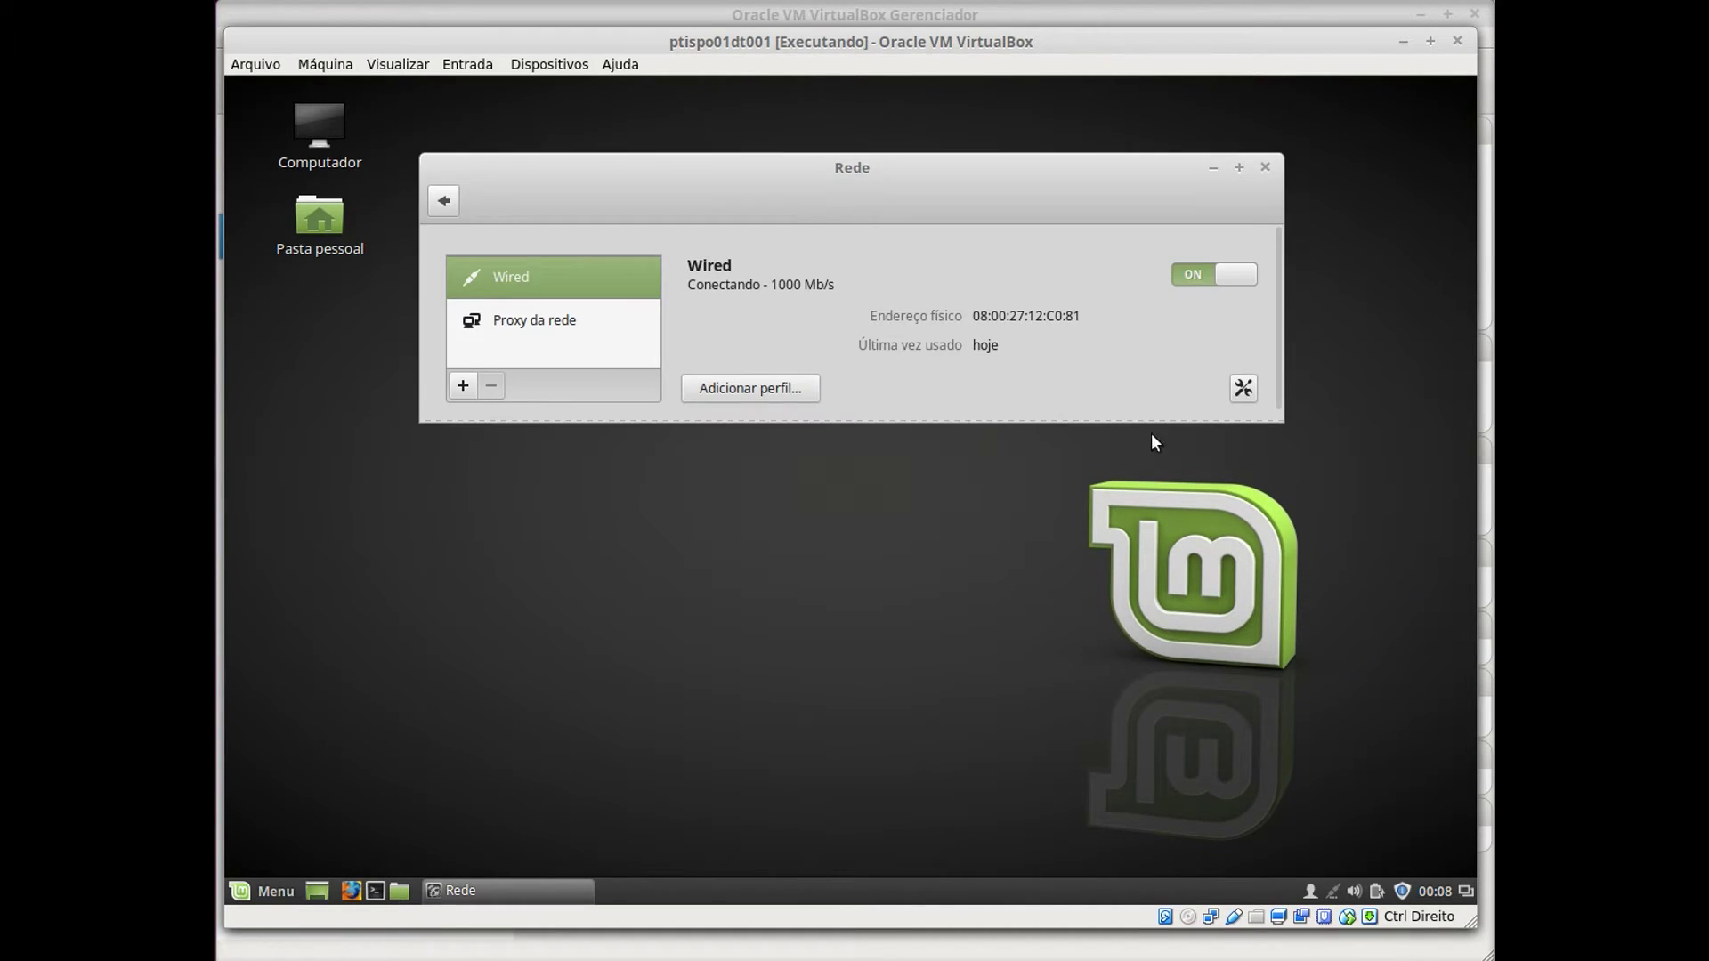
pyautogui.moveTo(1277, 423); pyautogui.dragTo(1305, 571)
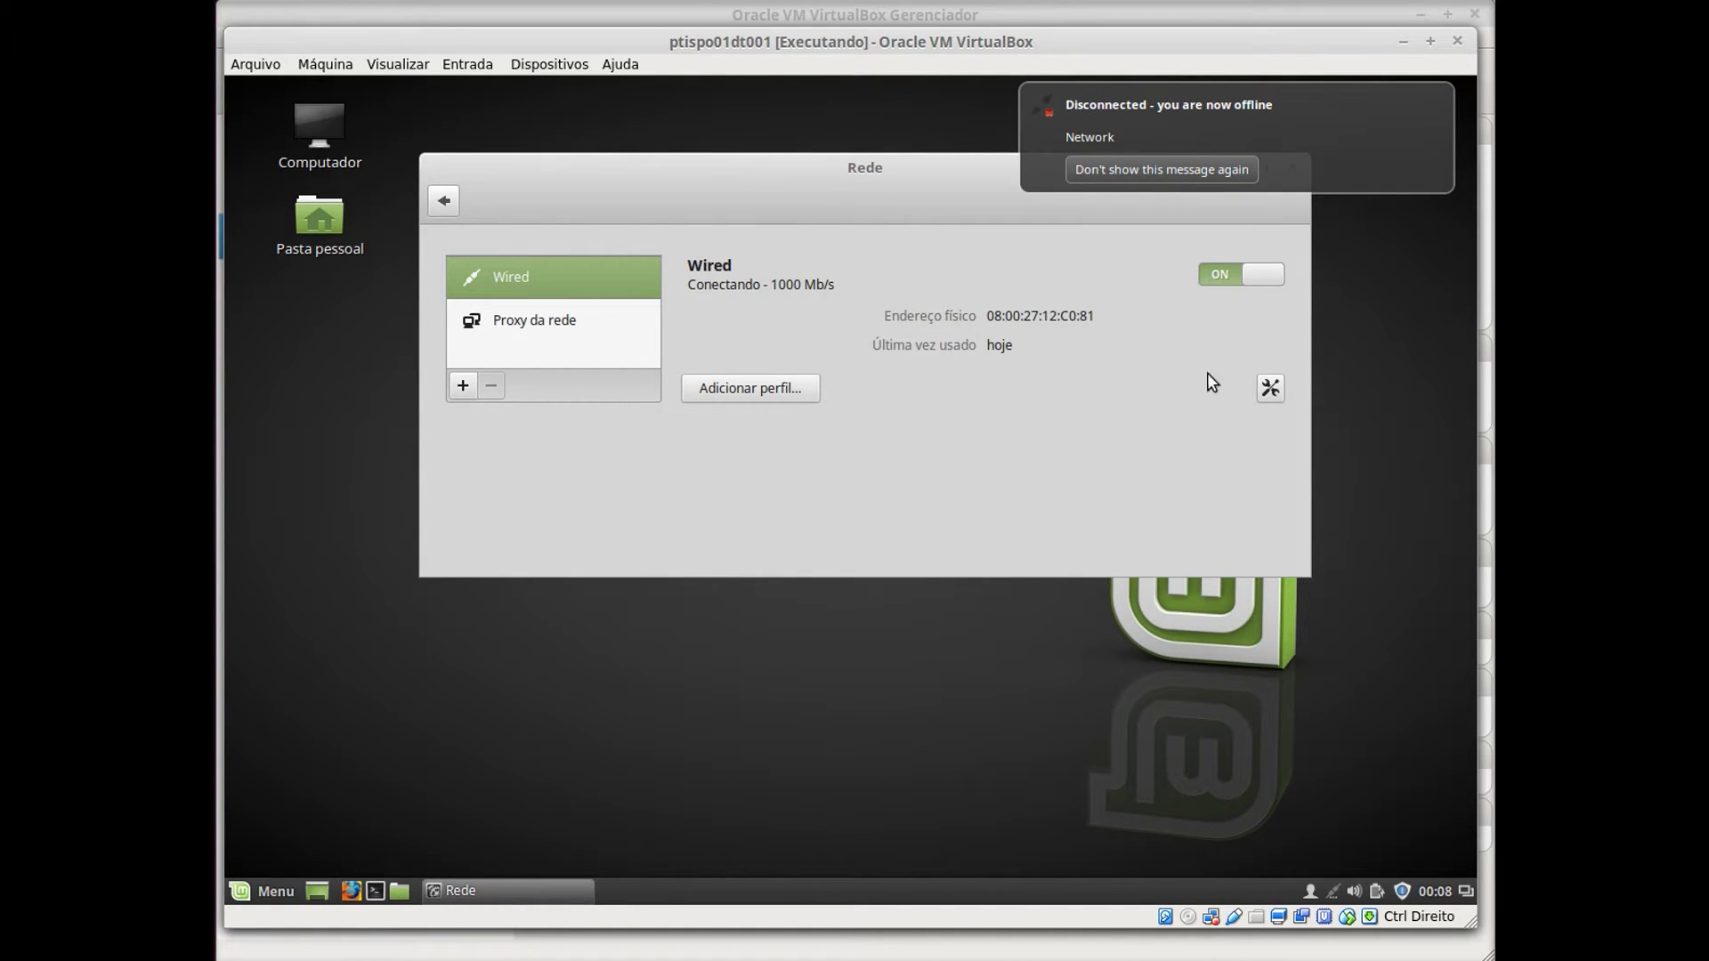
pyautogui.click(1271, 388)
pyautogui.moveTo(896, 143); pyautogui.dragTo(916, 299)
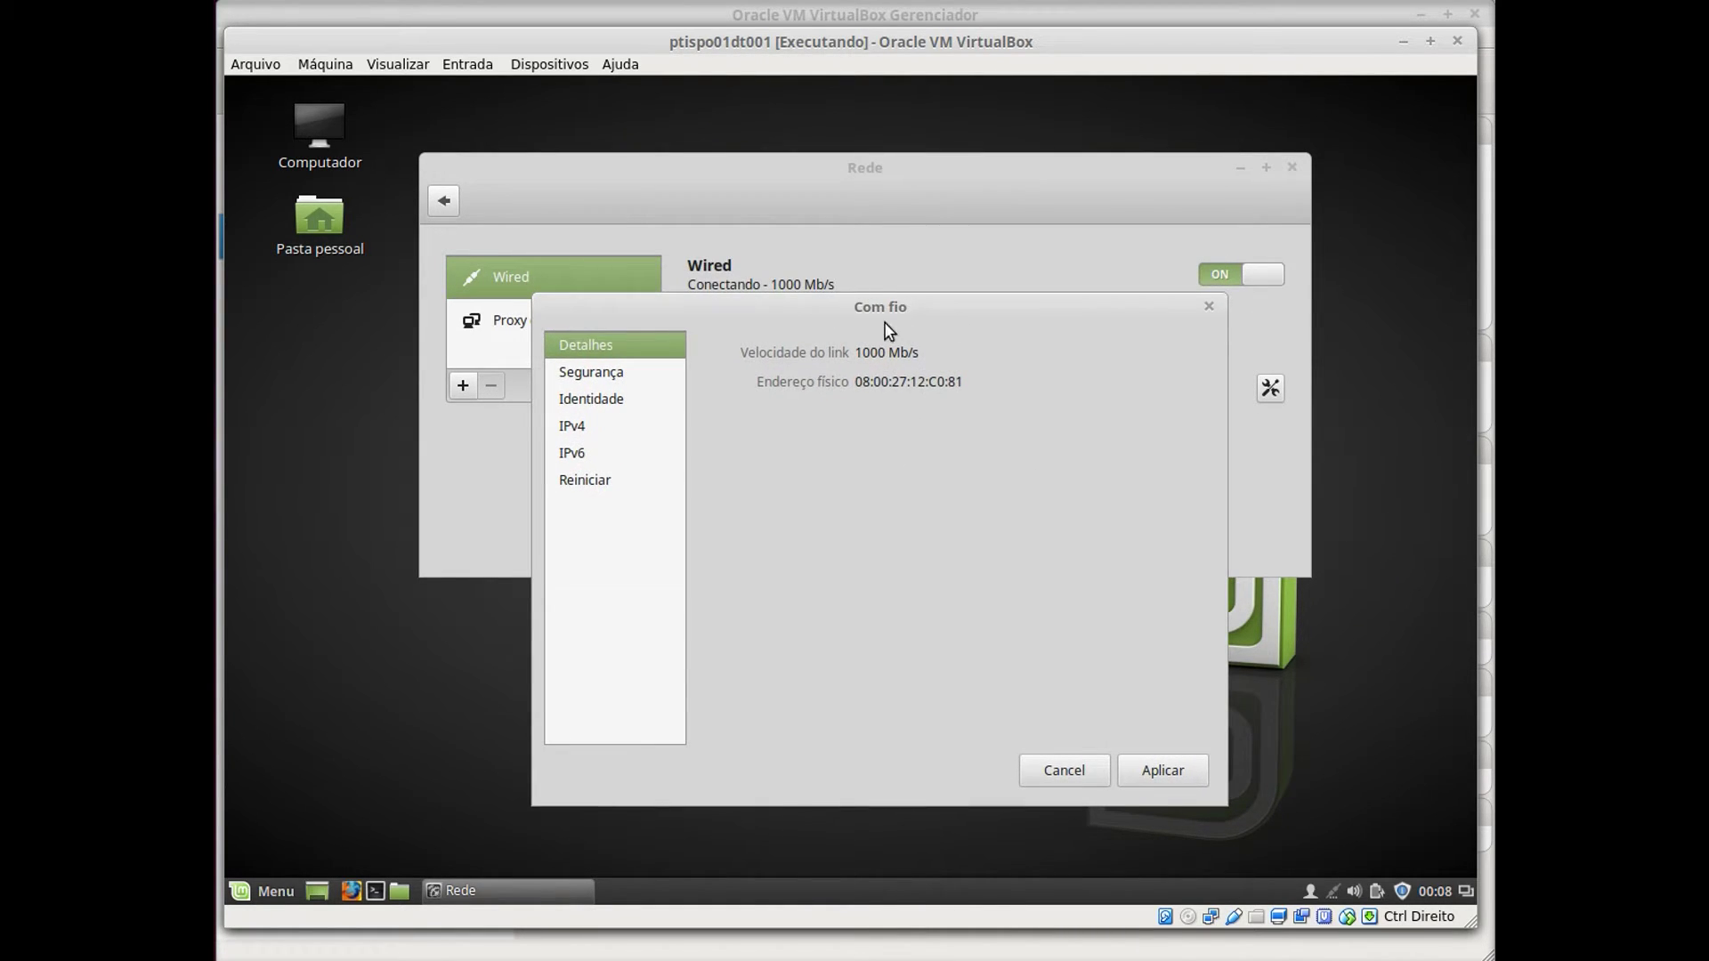
# Switch IPv4 to Manual with address 192.168.1.200, netmask 255.255.255.0 and gateway 192.168.1.1.
pyautogui.click(579, 430)
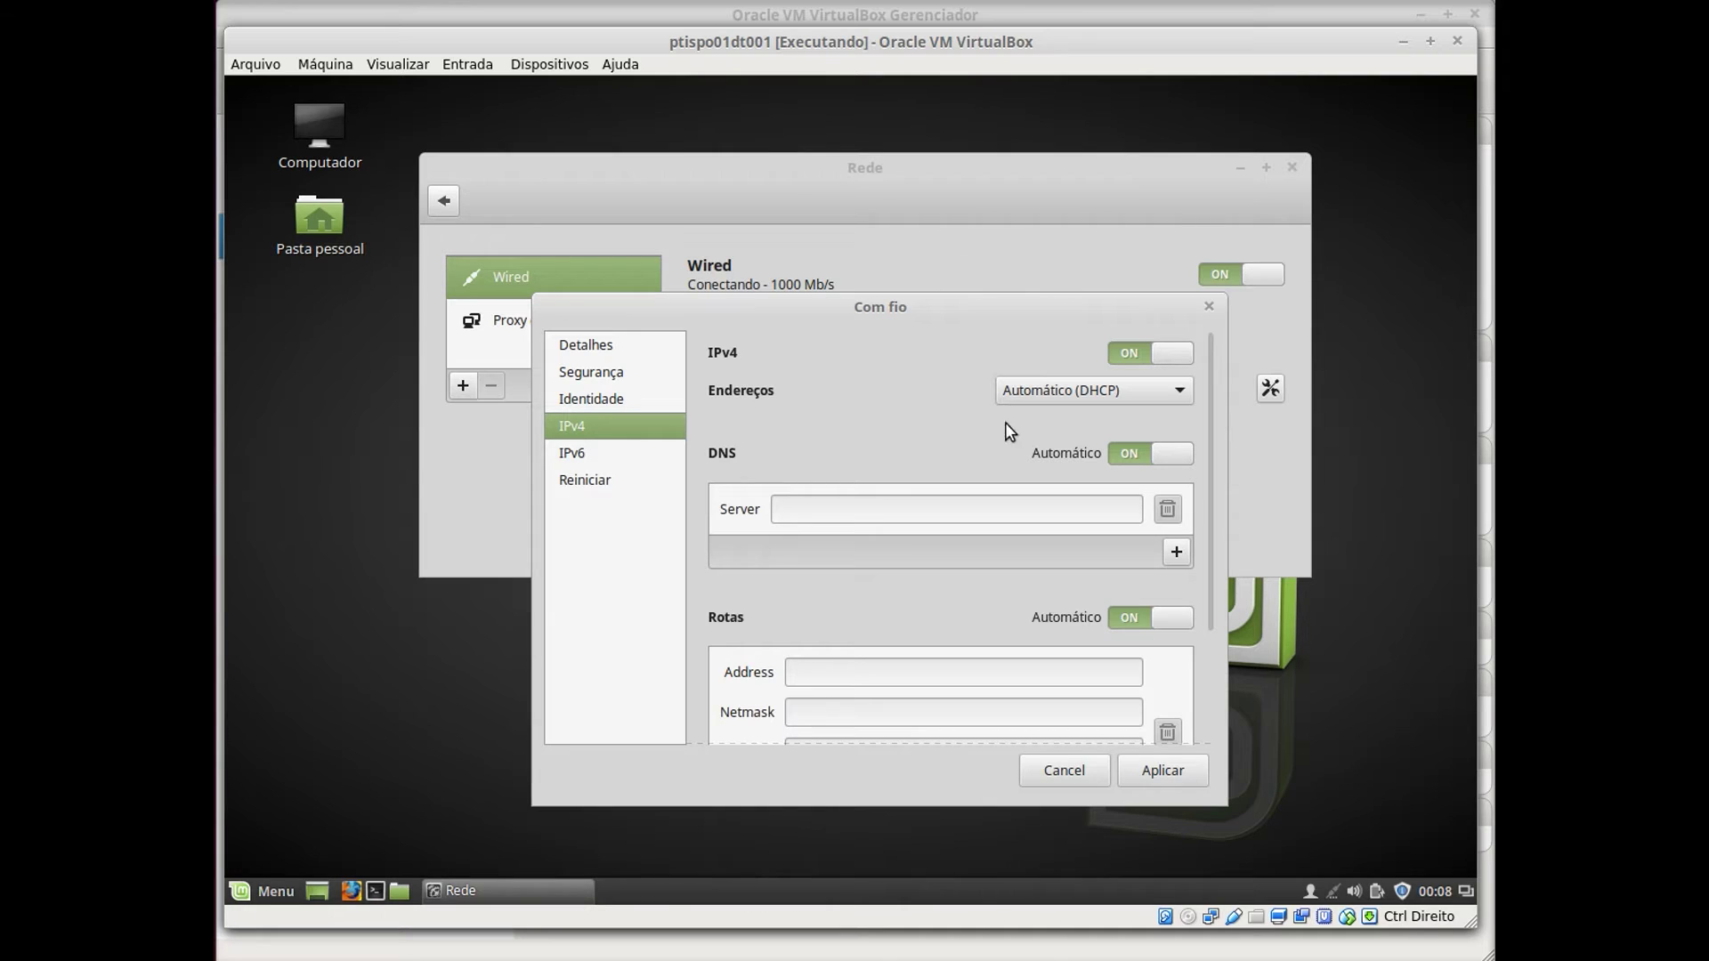
pyautogui.click(1064, 397)
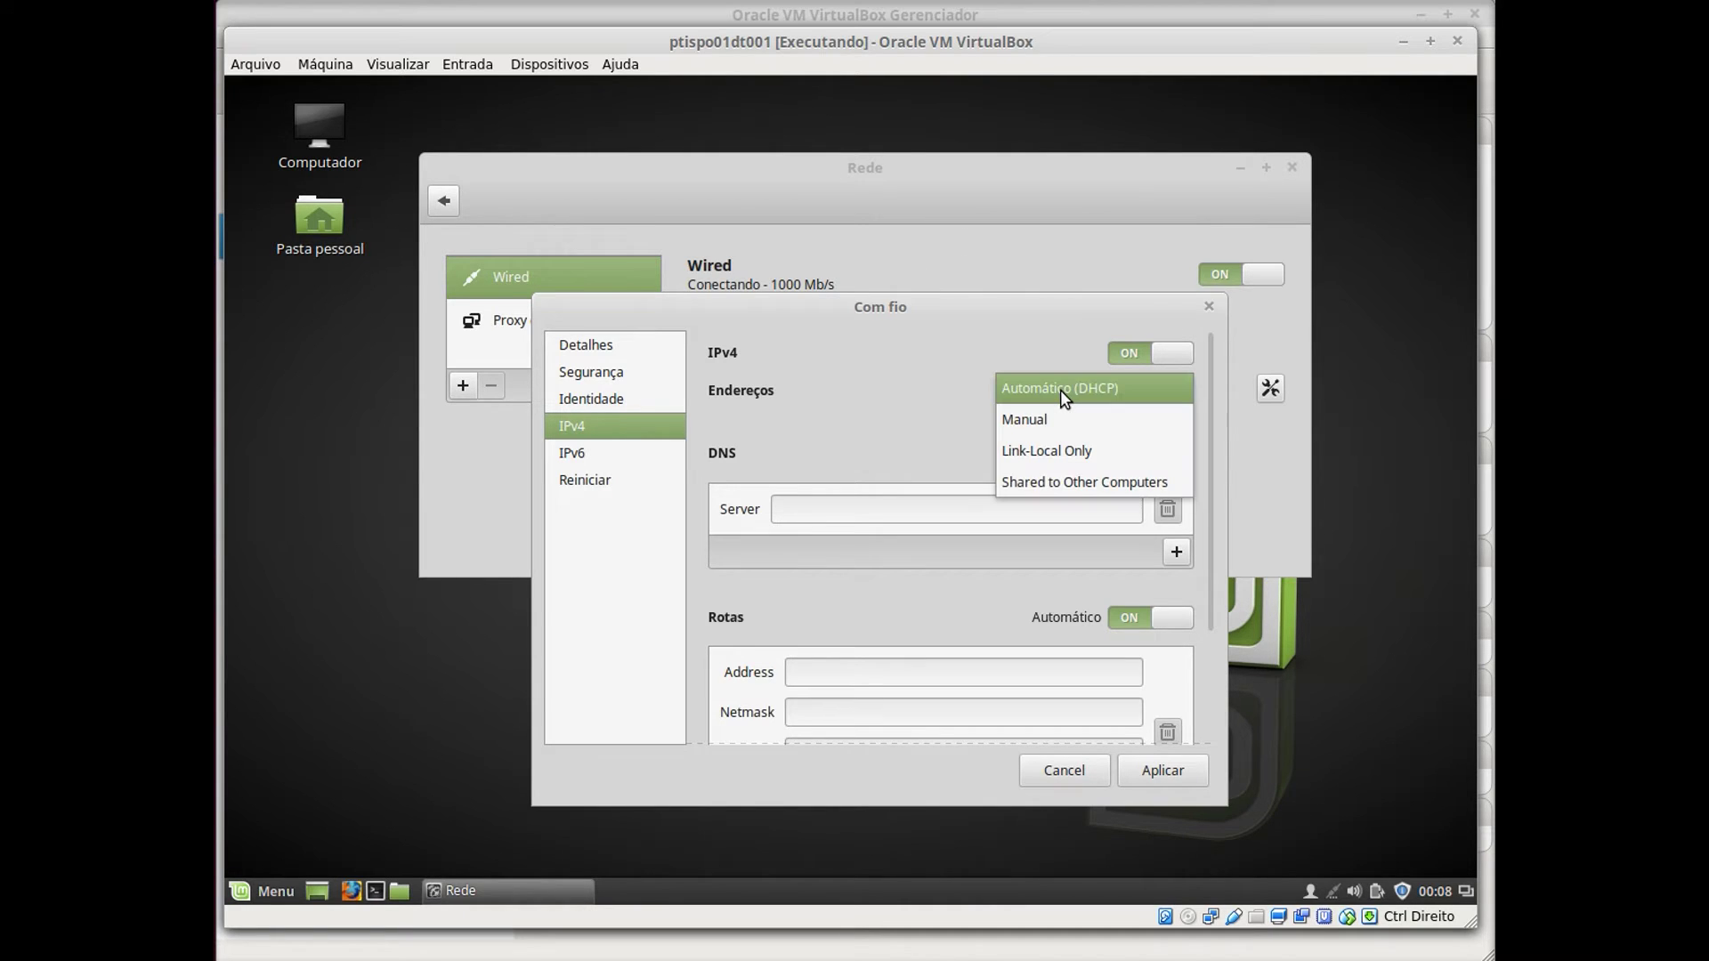
pyautogui.click(1050, 433)
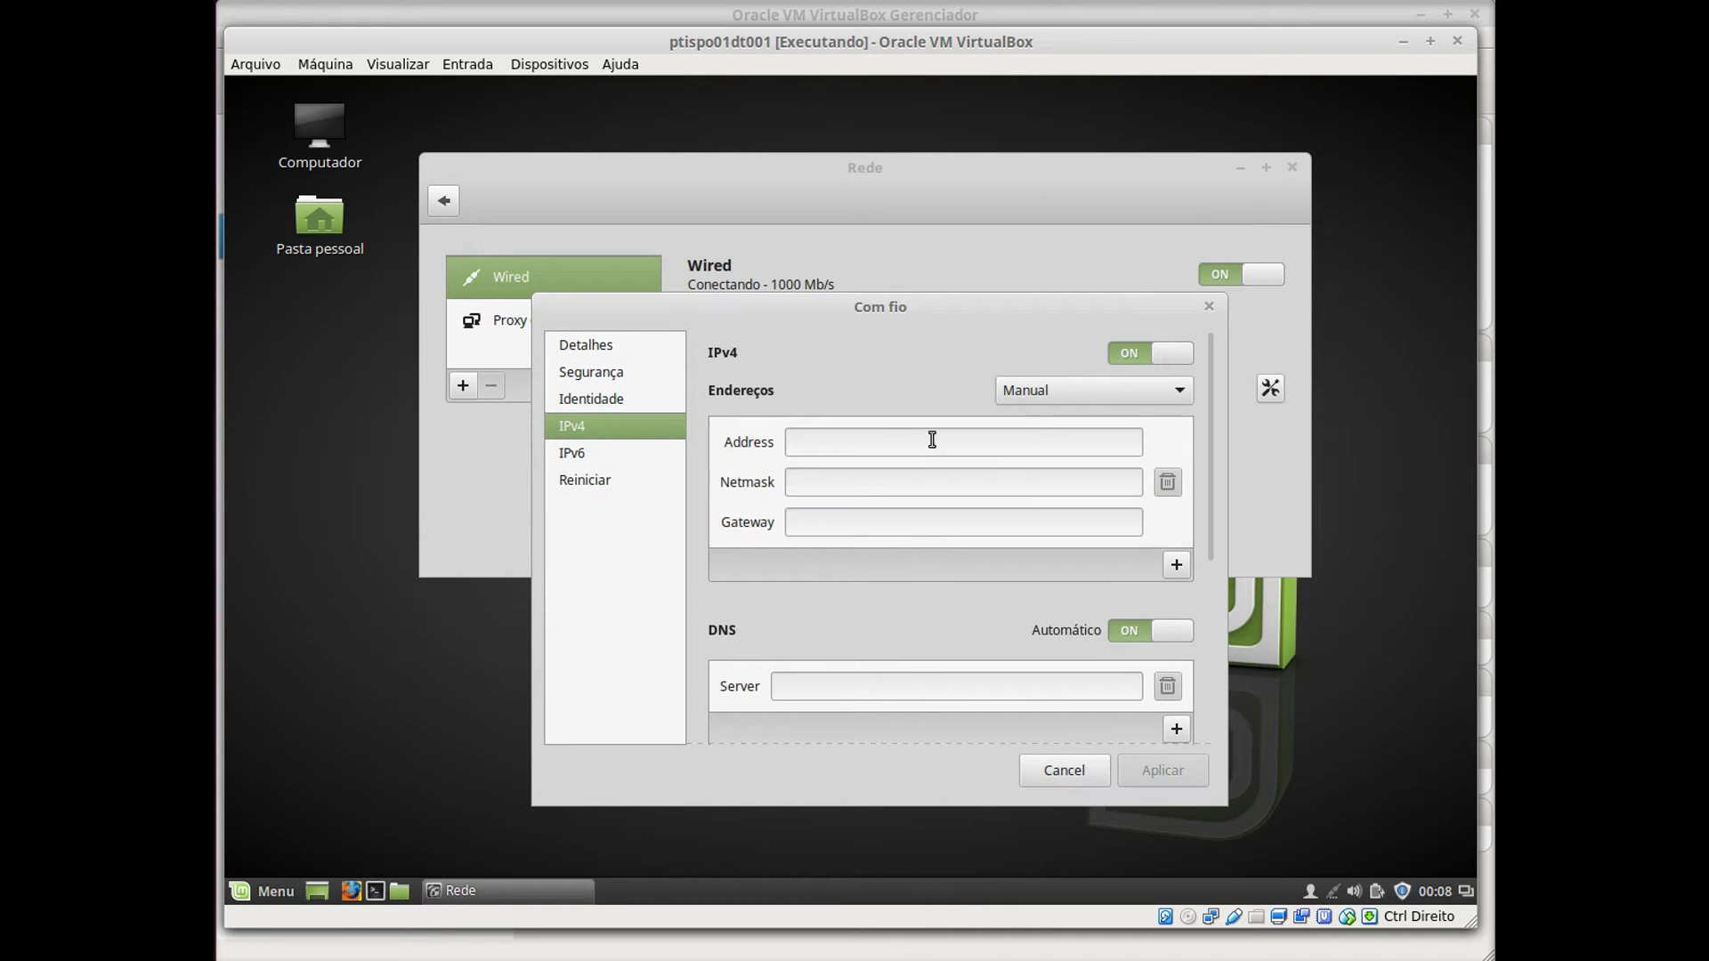
pyautogui.click(848, 443)
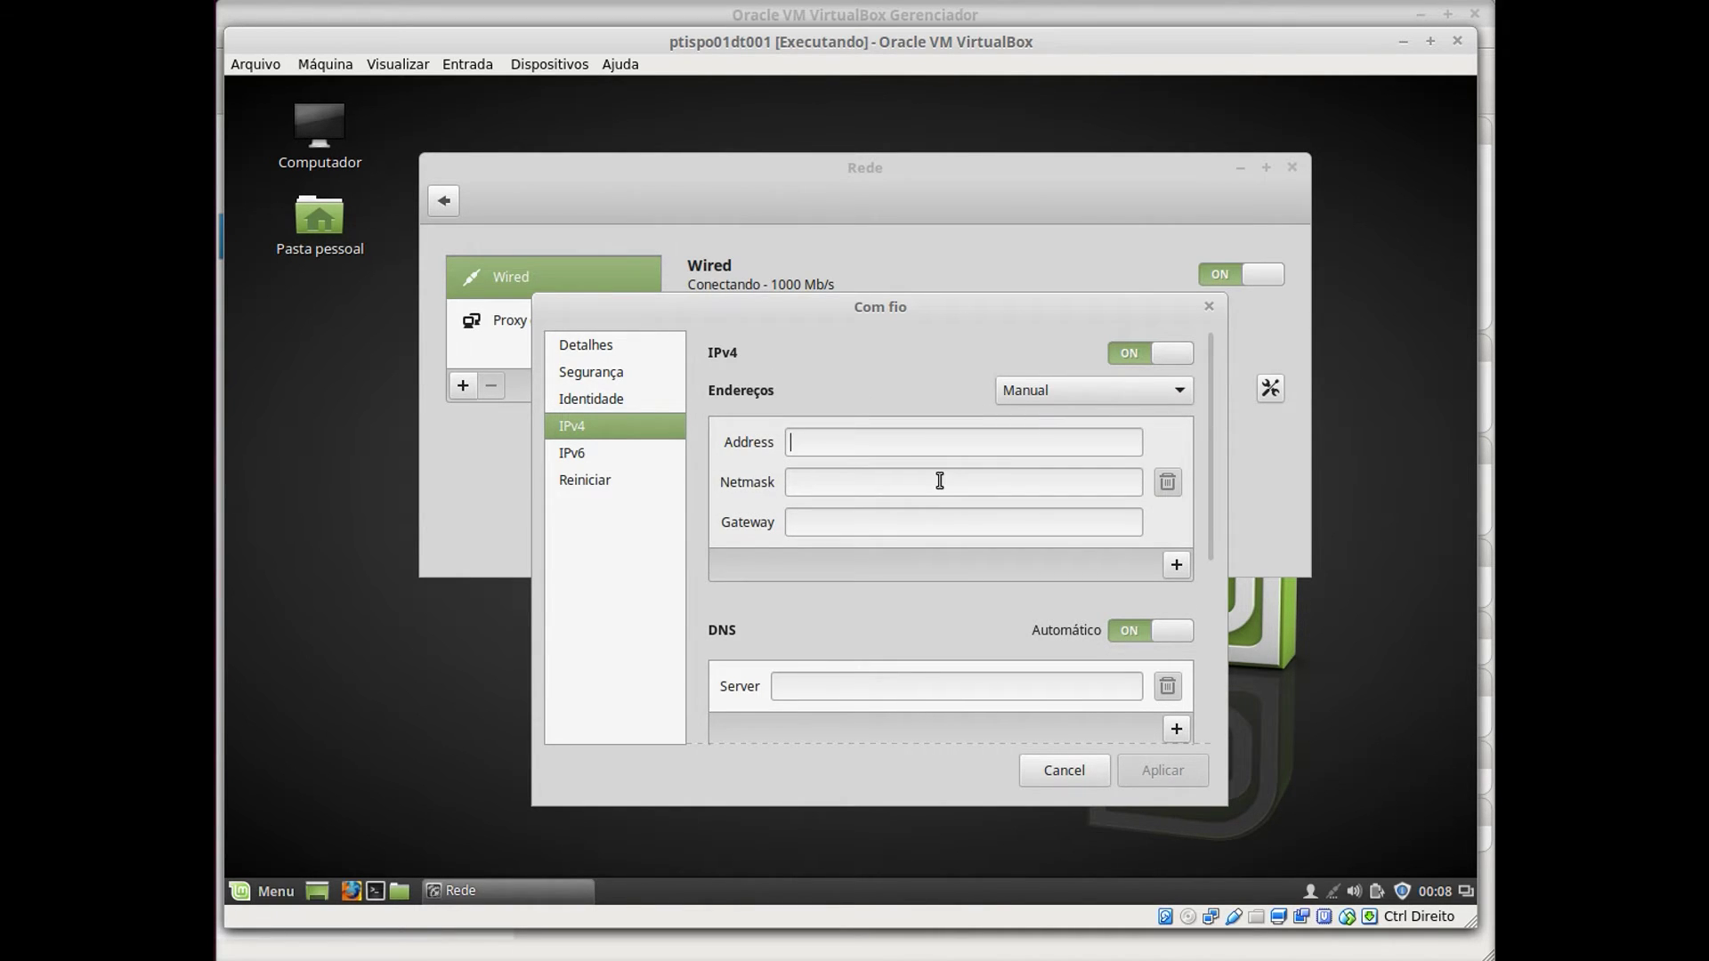
pyautogui.write('192.168')
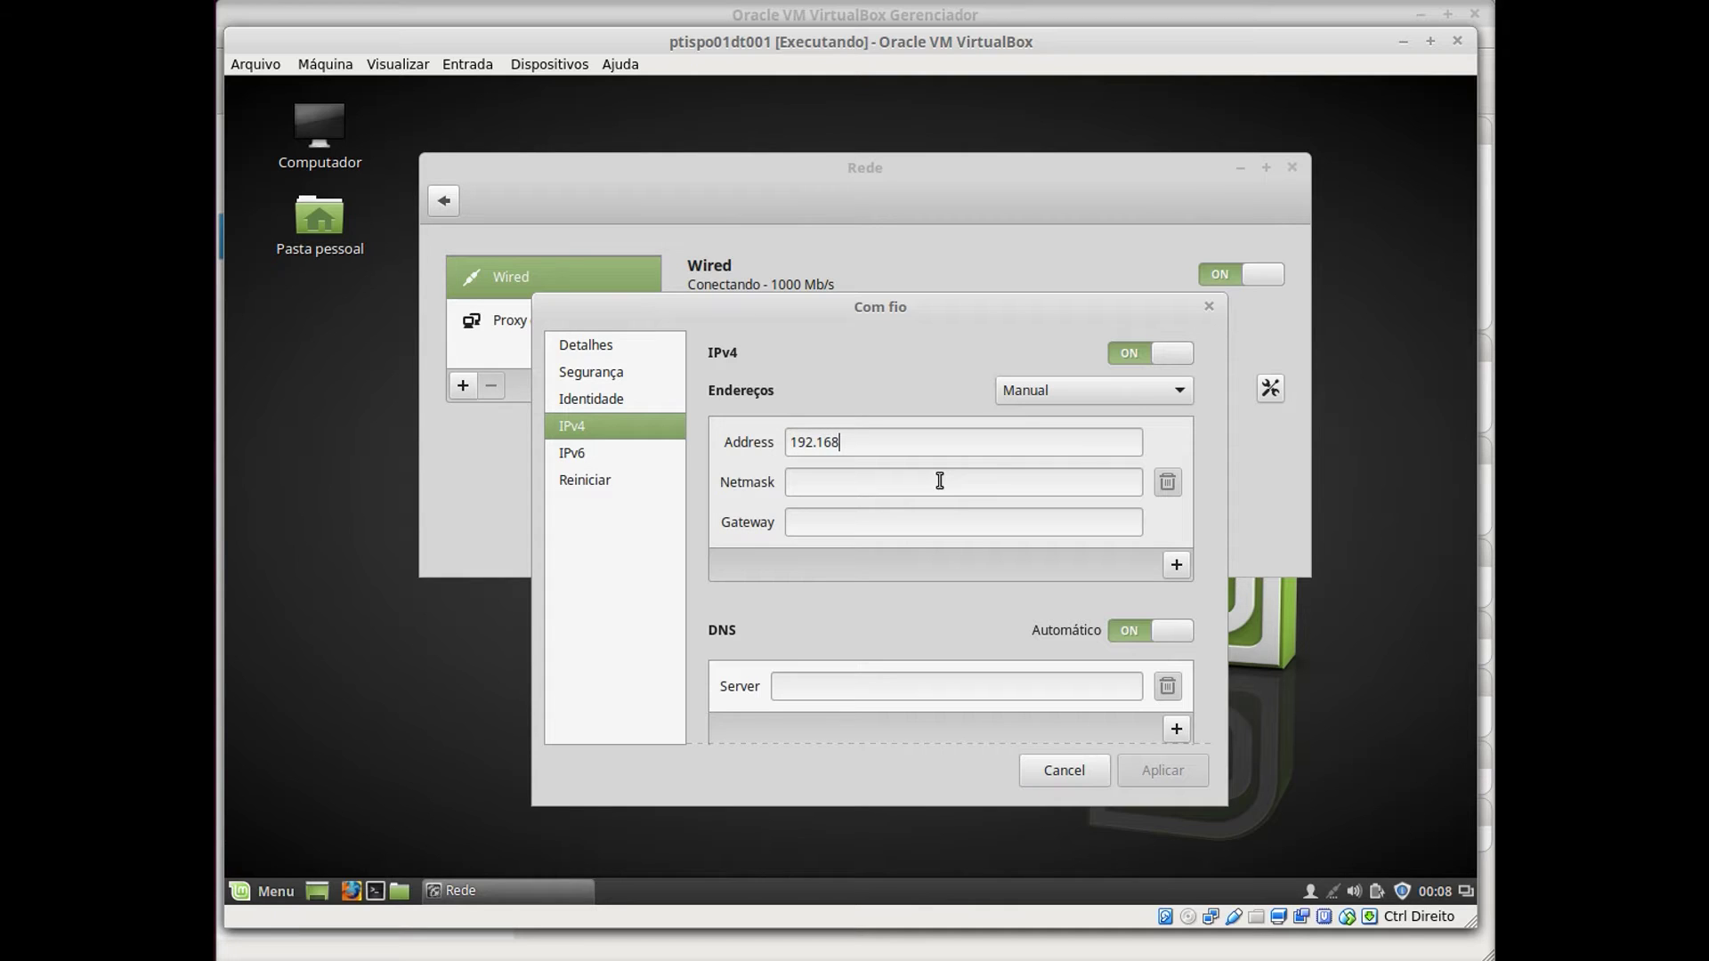
pyautogui.write('.1.200')
pyautogui.press('Tab')
pyautogui.write('255.255.255.0')
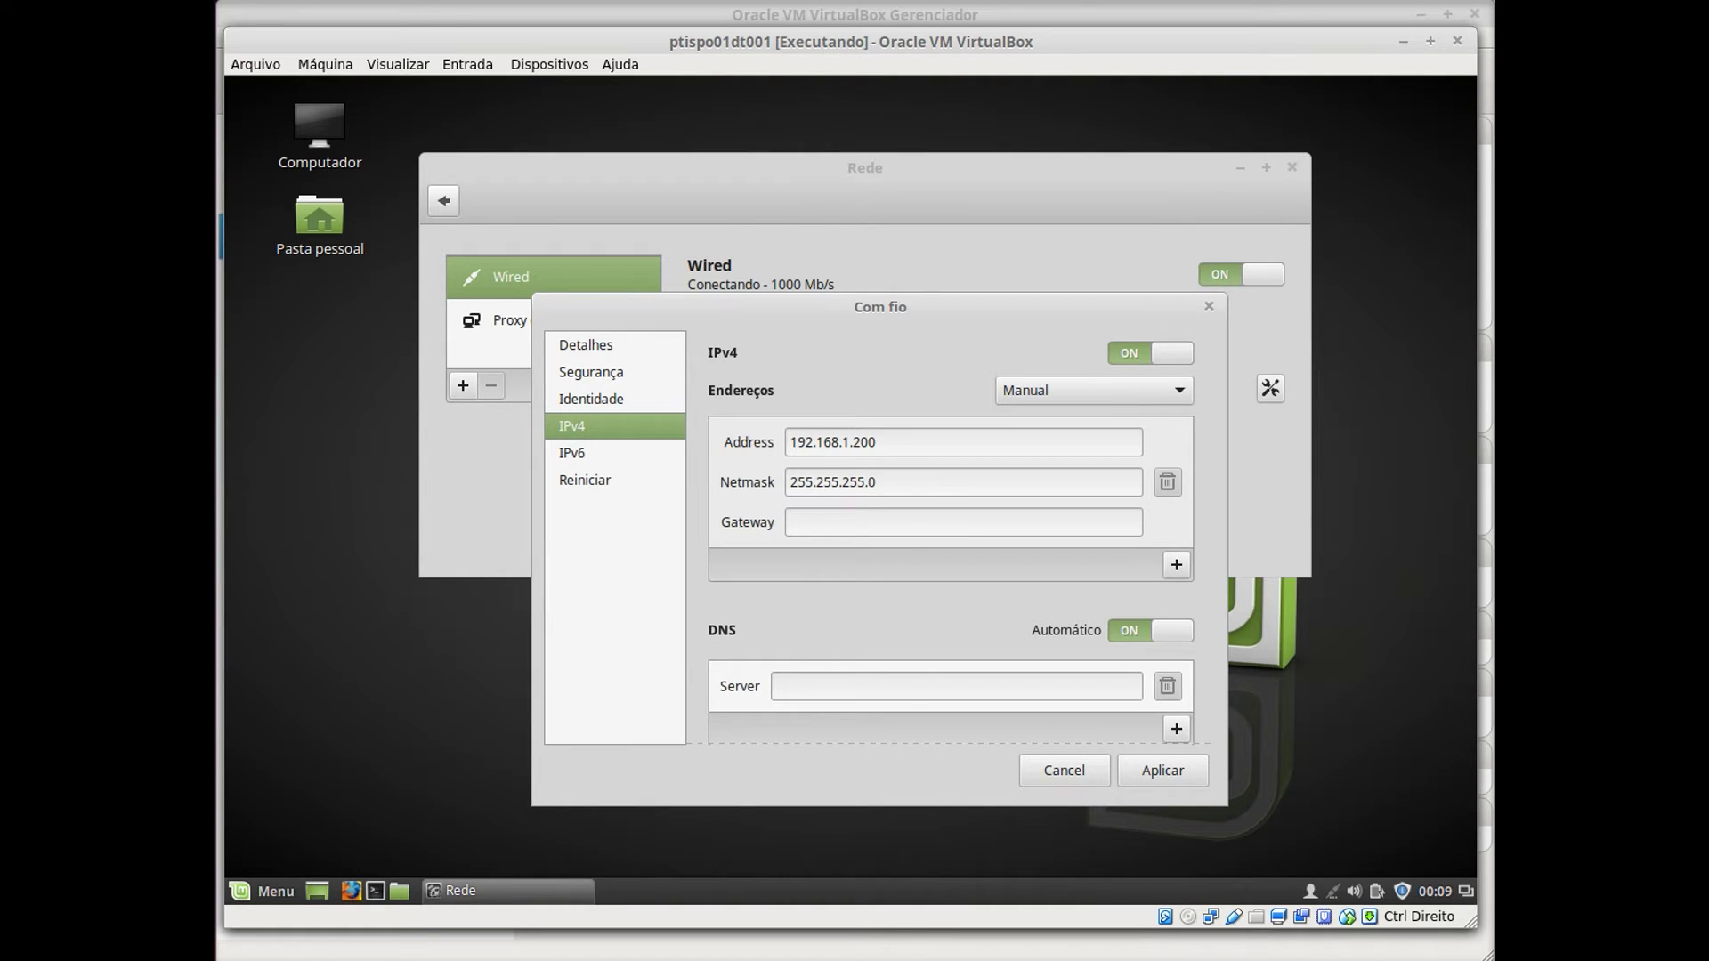
pyautogui.press('Tab')
pyautogui.write('1')
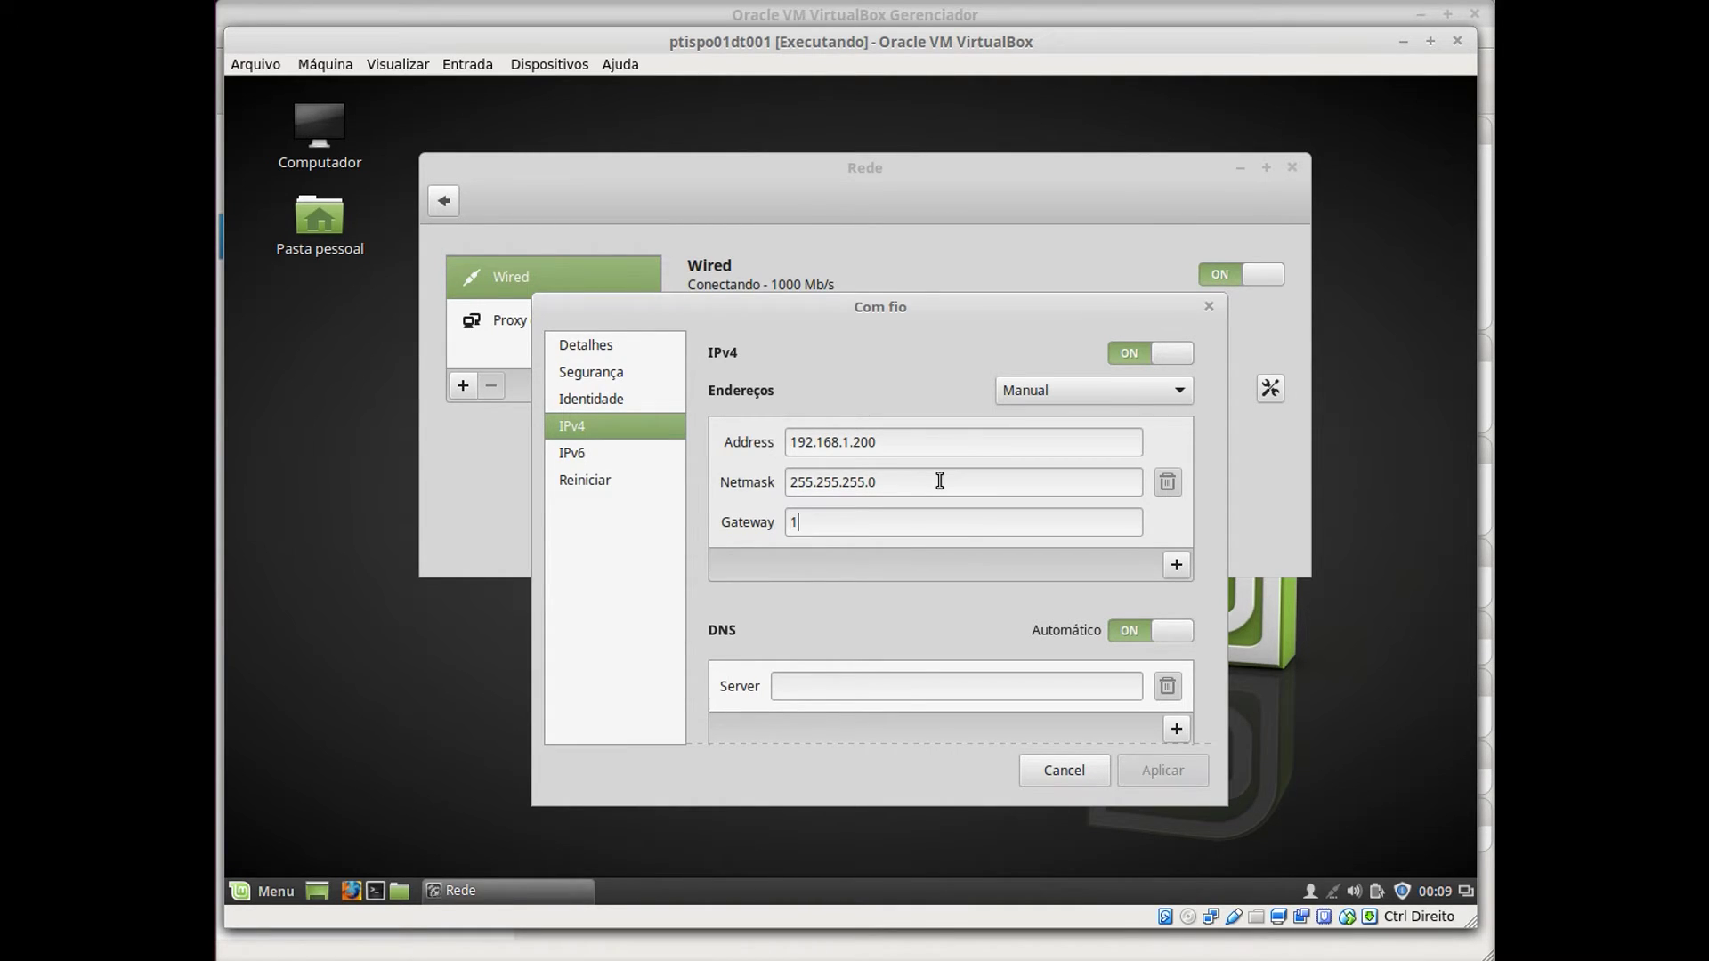
pyautogui.write('92.168.1.1')
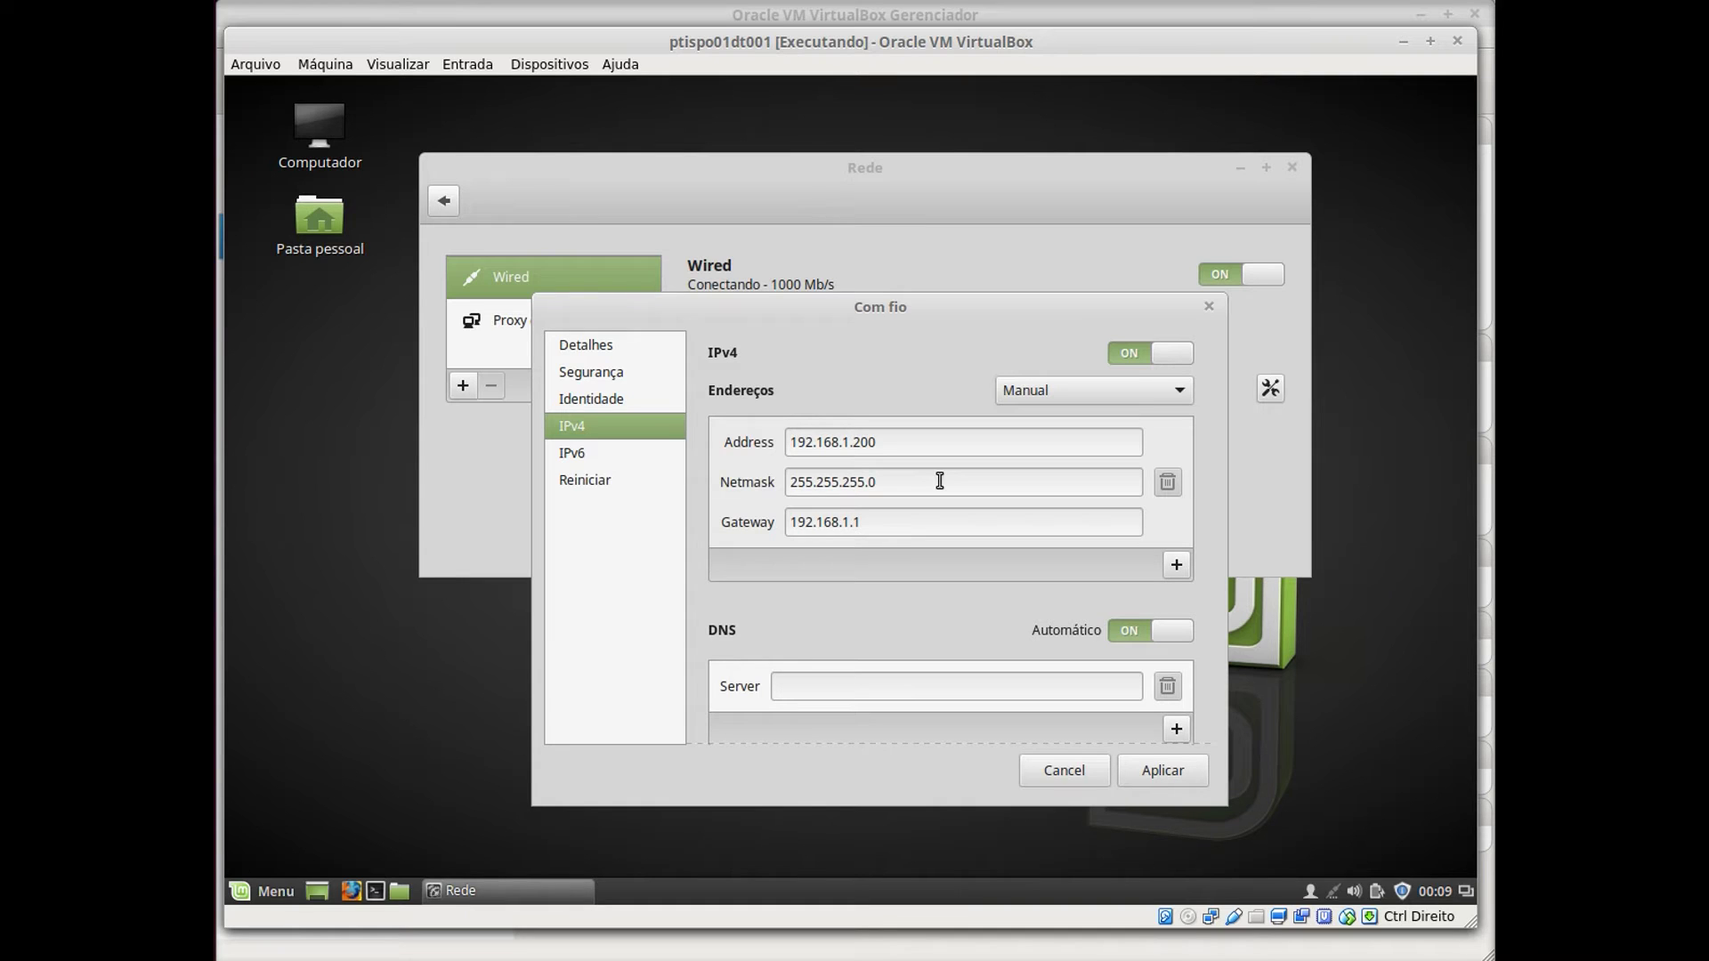
# Set the DNS server to 192.168.1.1 and apply the IPv4 settings.
pyautogui.click(854, 689)
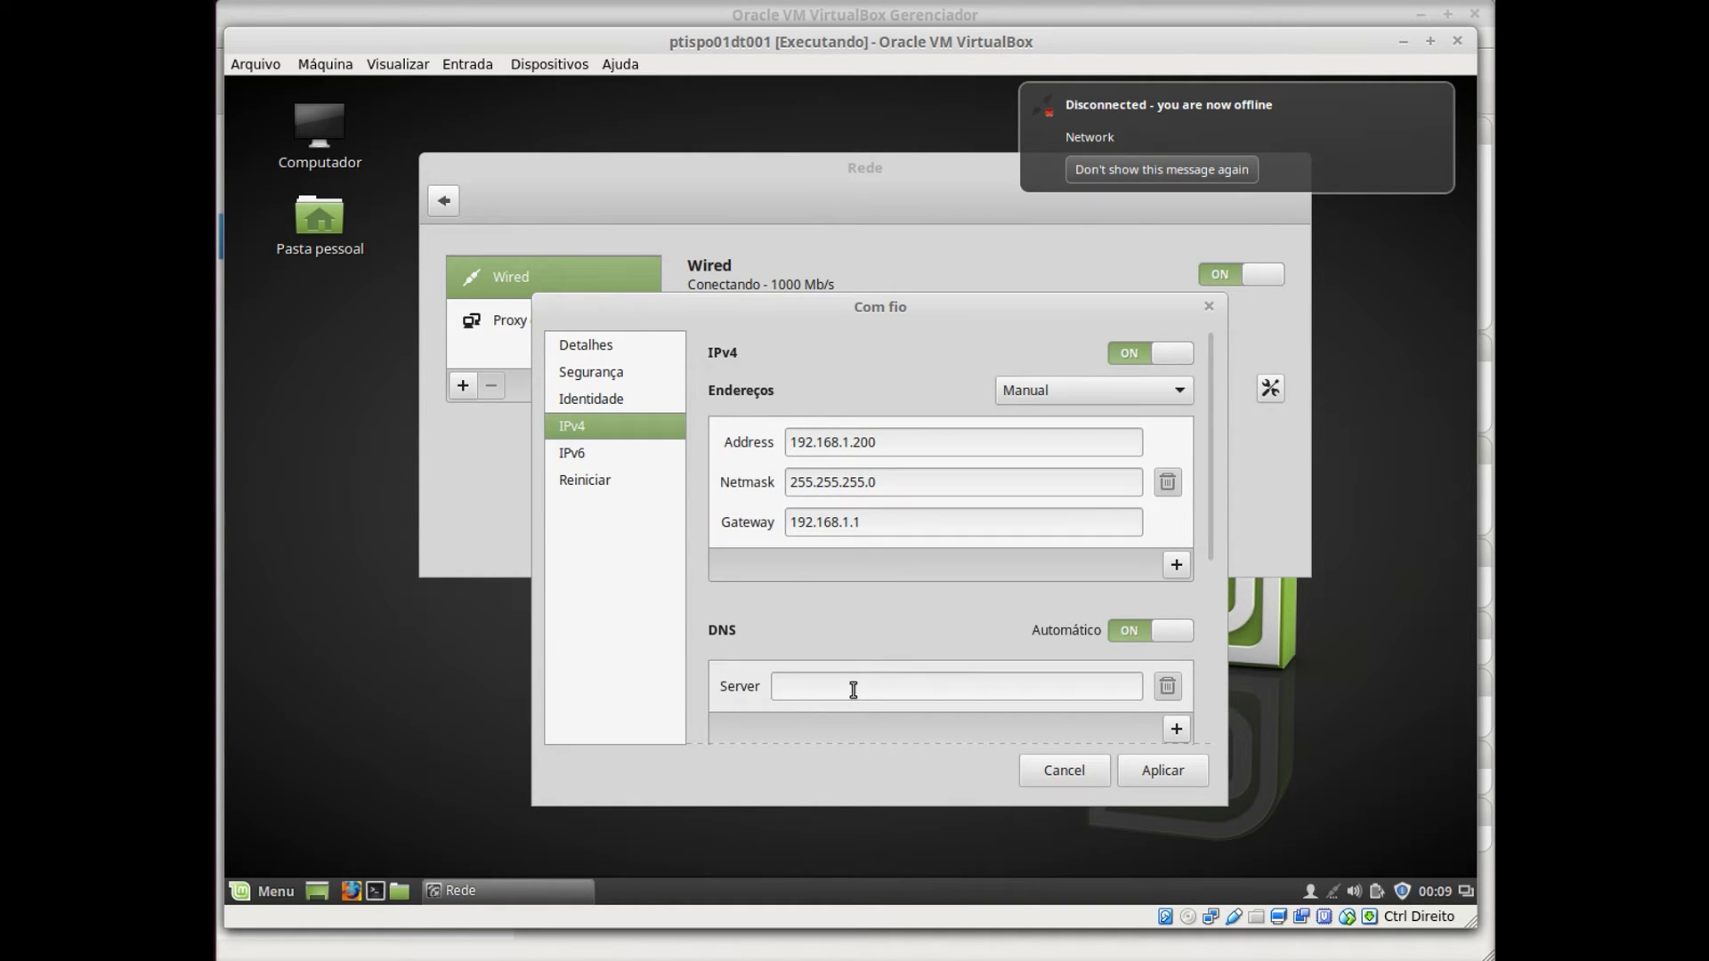
pyautogui.write('192')
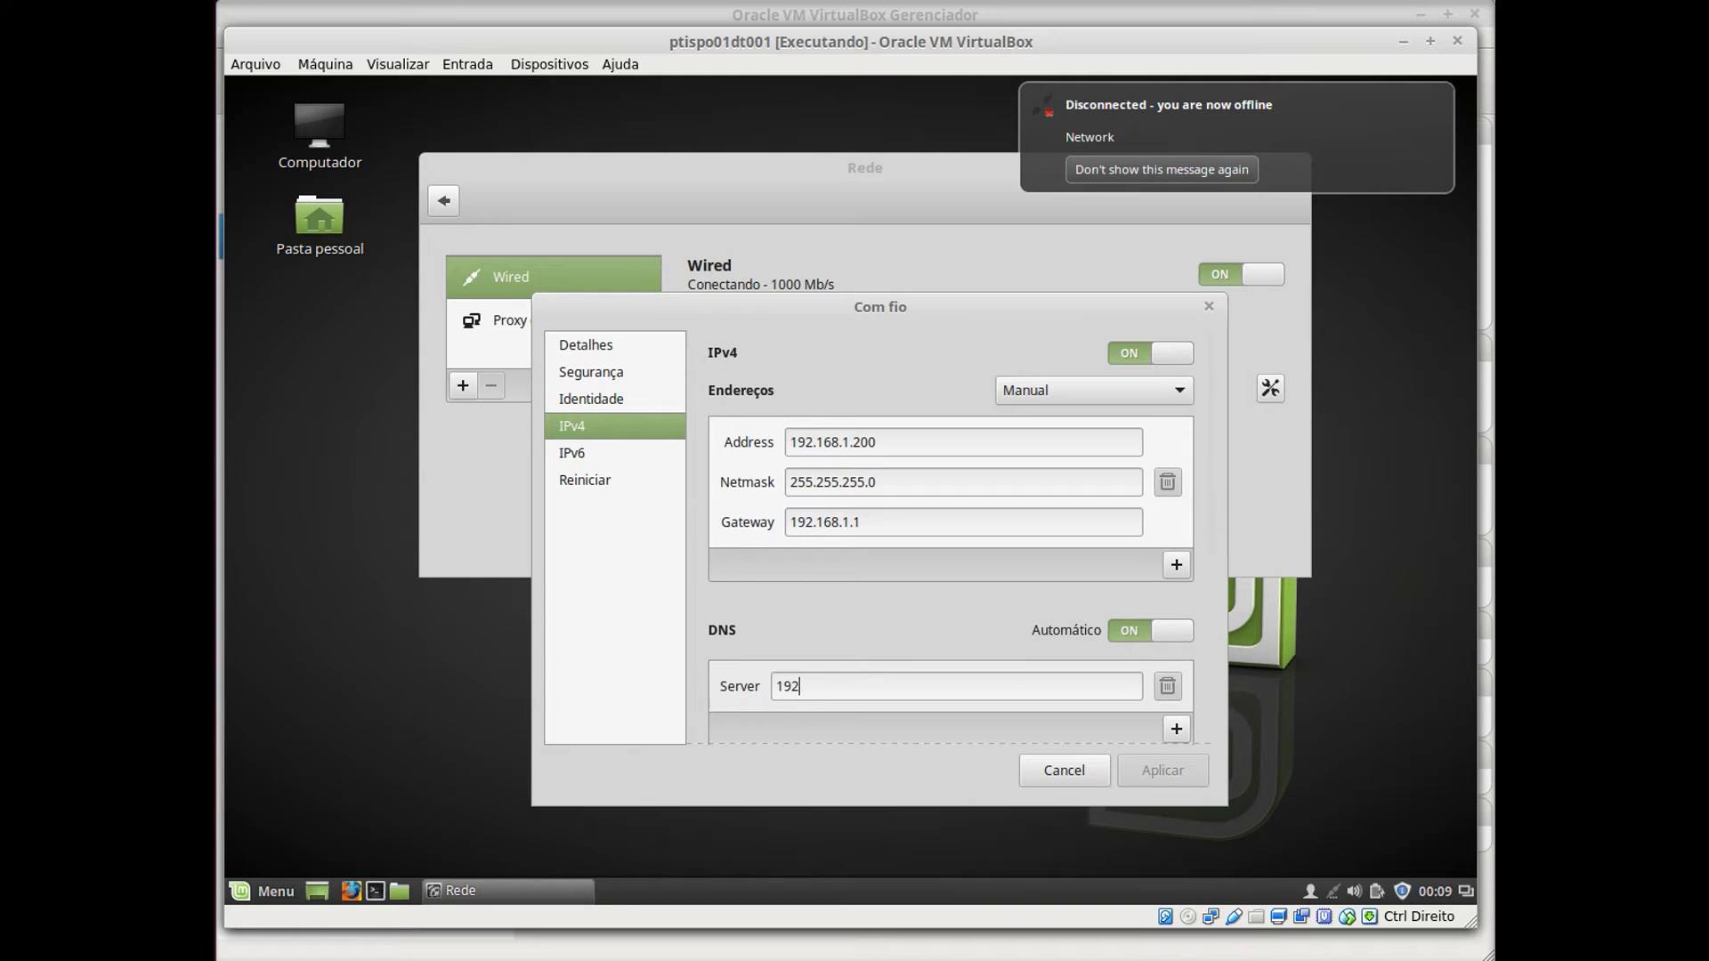
pyautogui.write('.168.1.1')
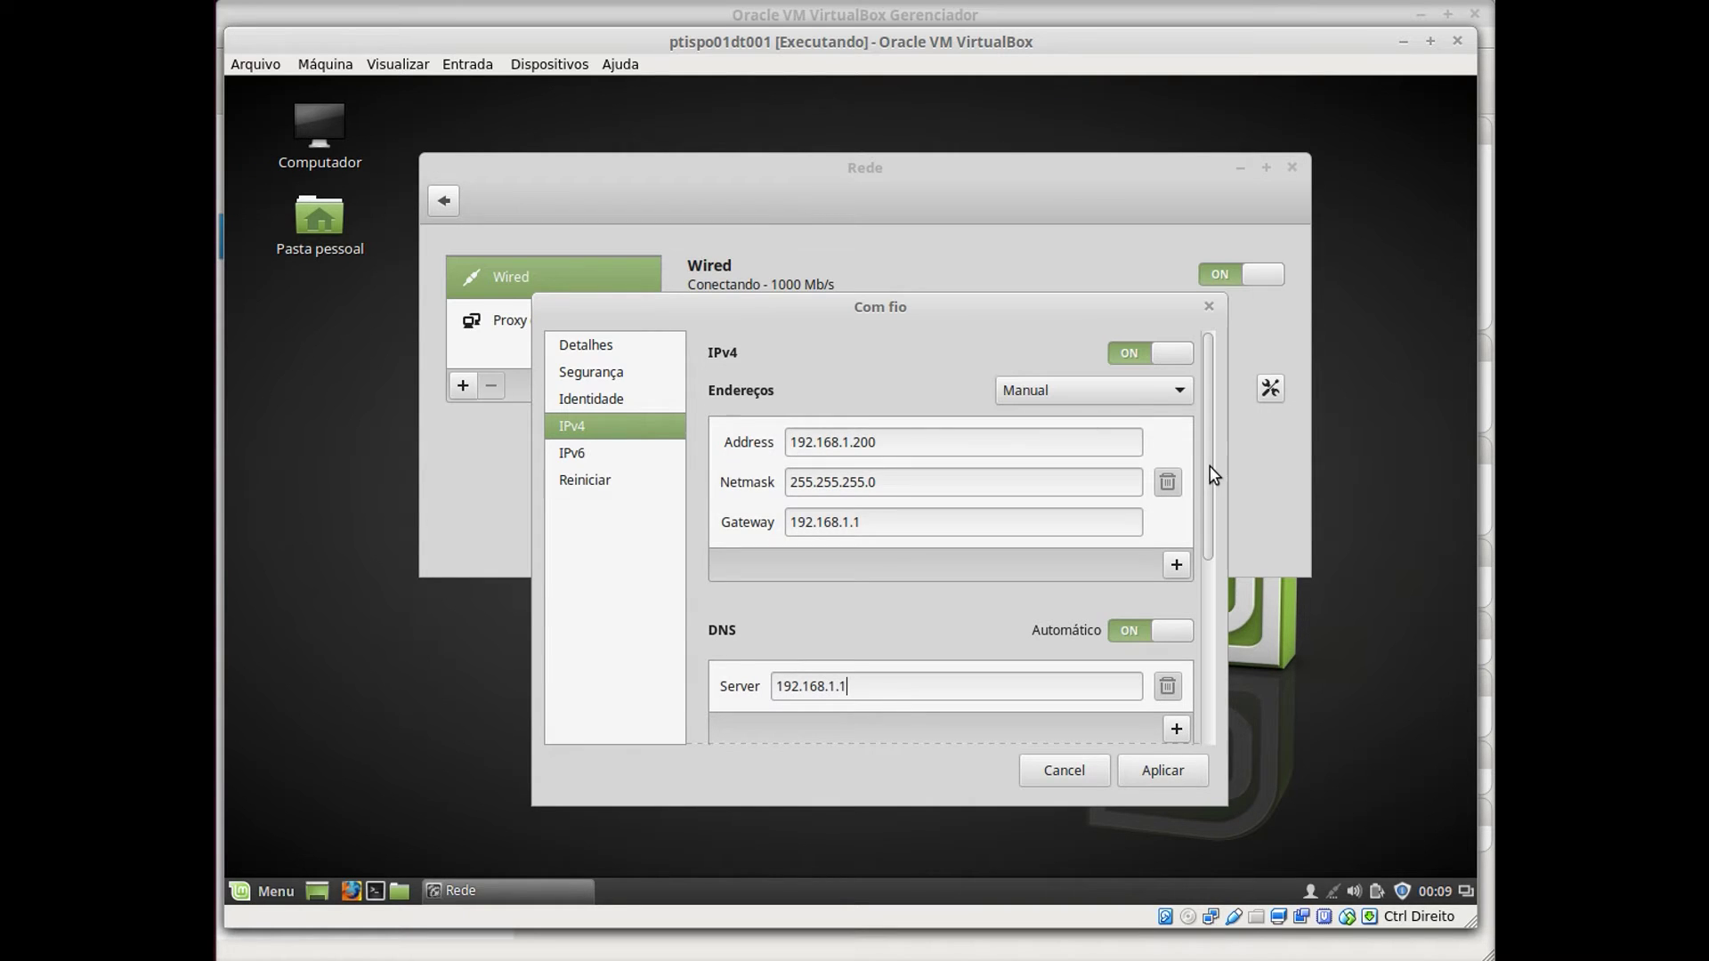
pyautogui.scroll(-2, 1211, 535)
pyautogui.scroll(-6, 1211, 534)
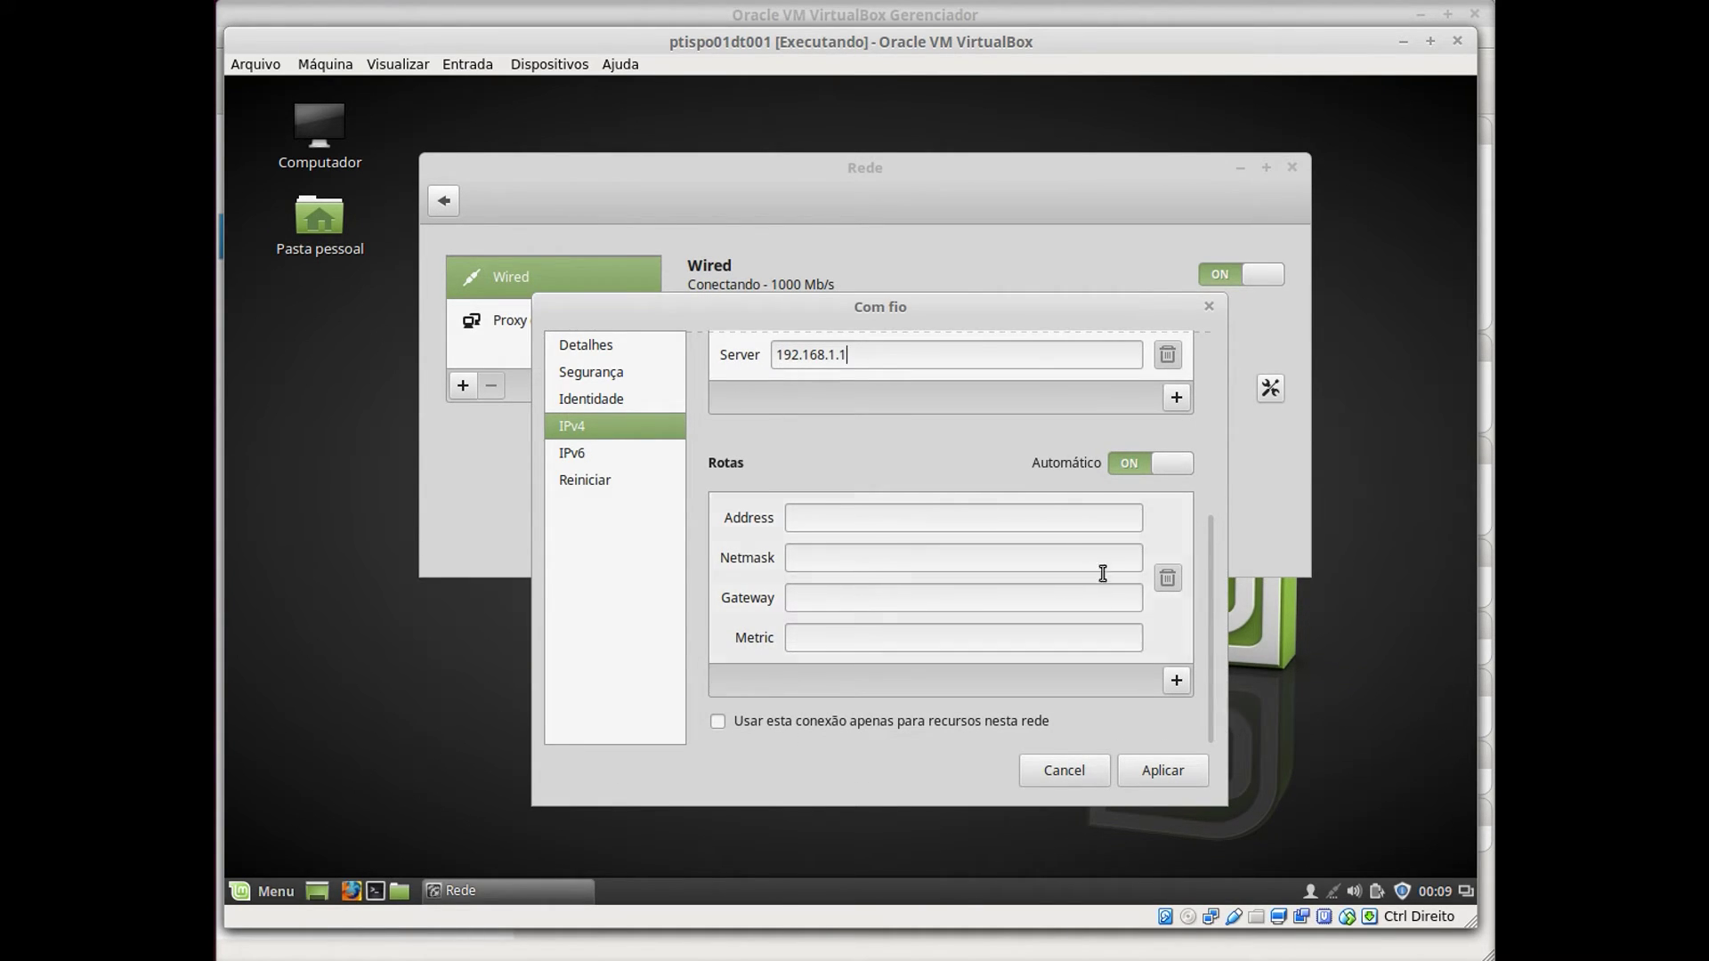
pyautogui.click(1163, 771)
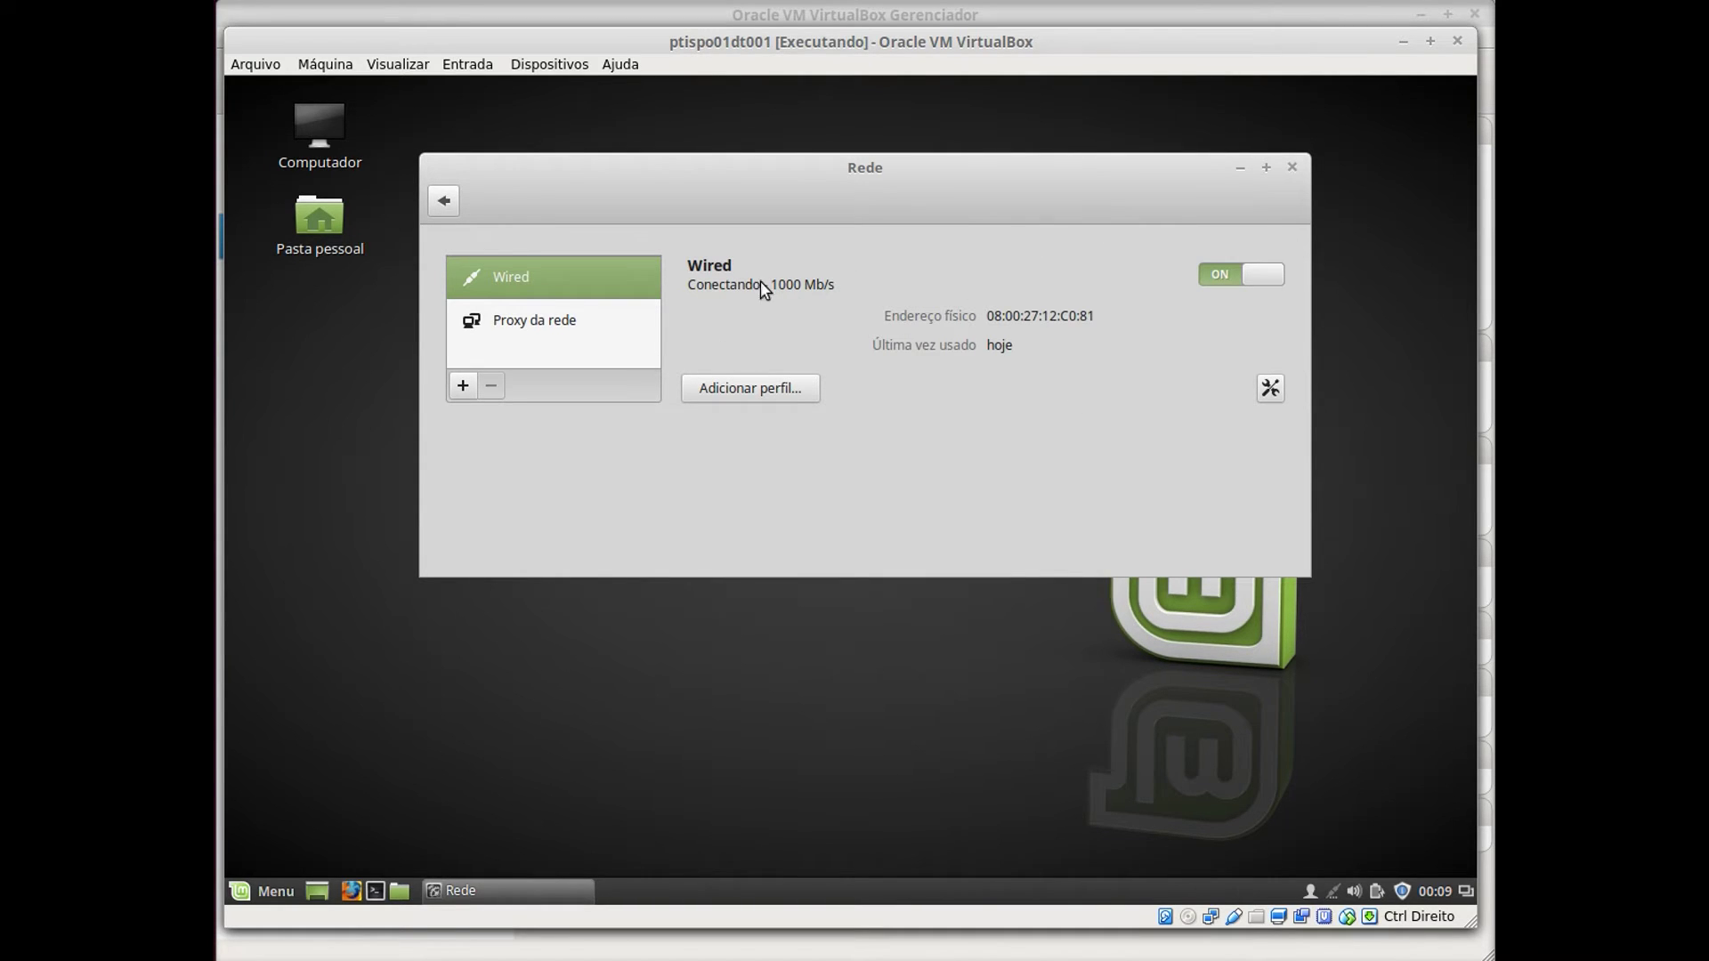
# Toggle the wired connection off and on to pick up 192.168.1.200, then close Rede.
pyautogui.click(1218, 275)
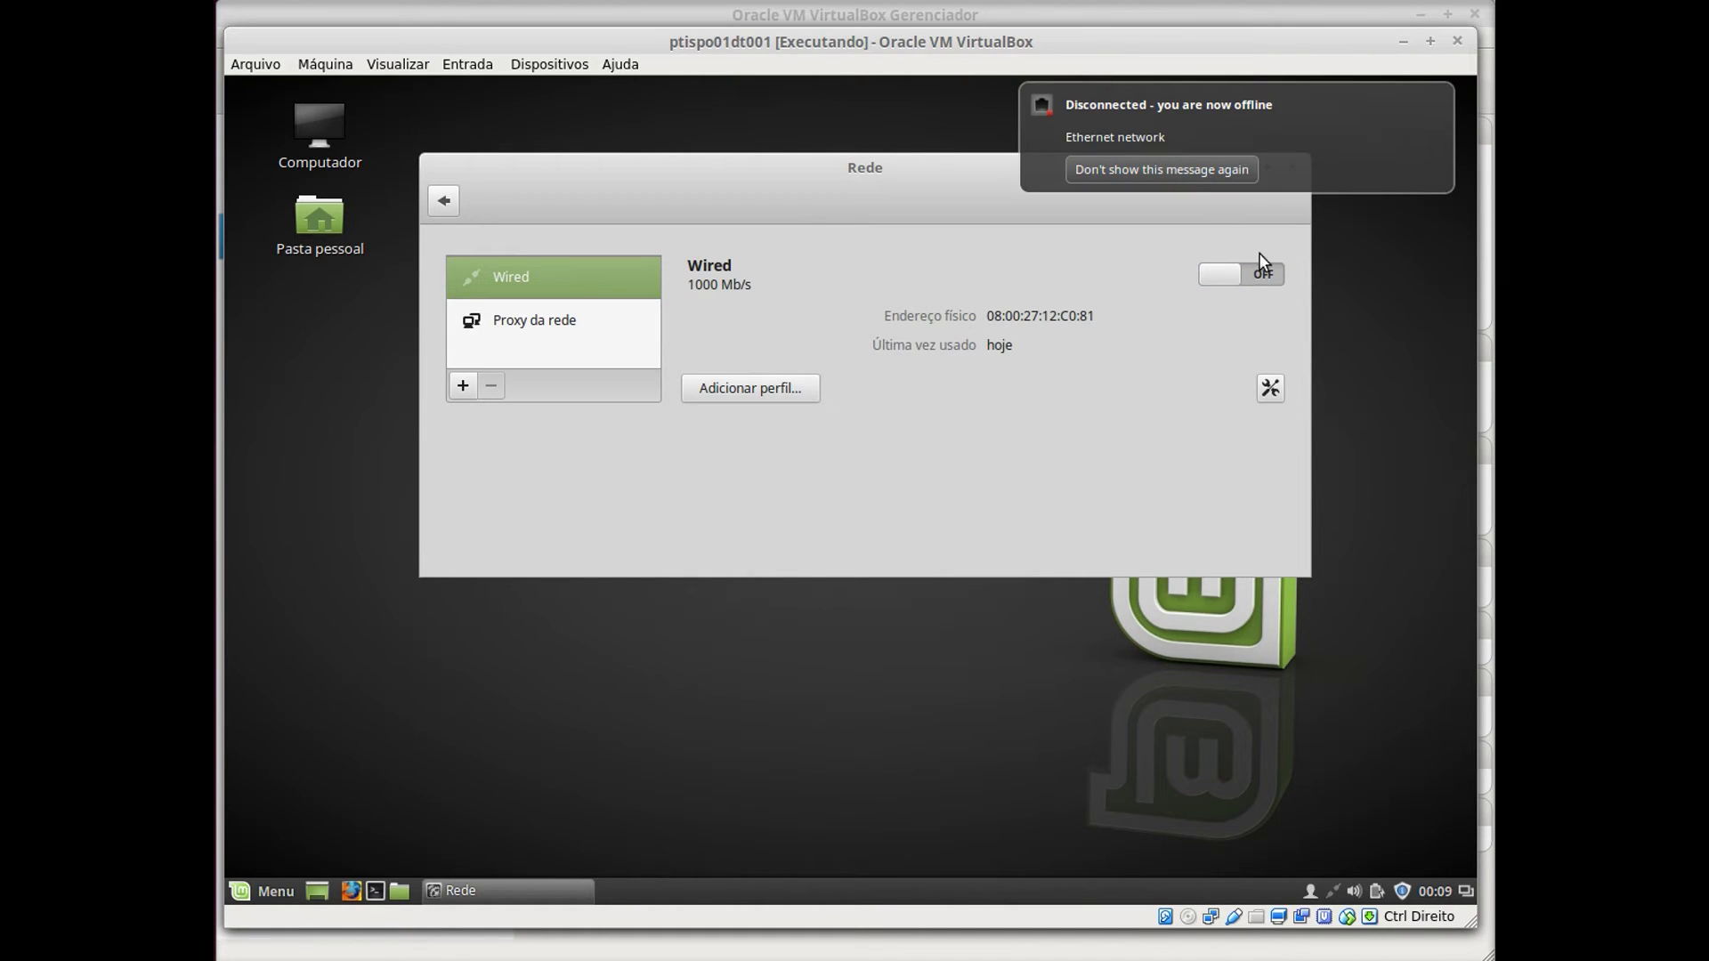
pyautogui.click(1267, 277)
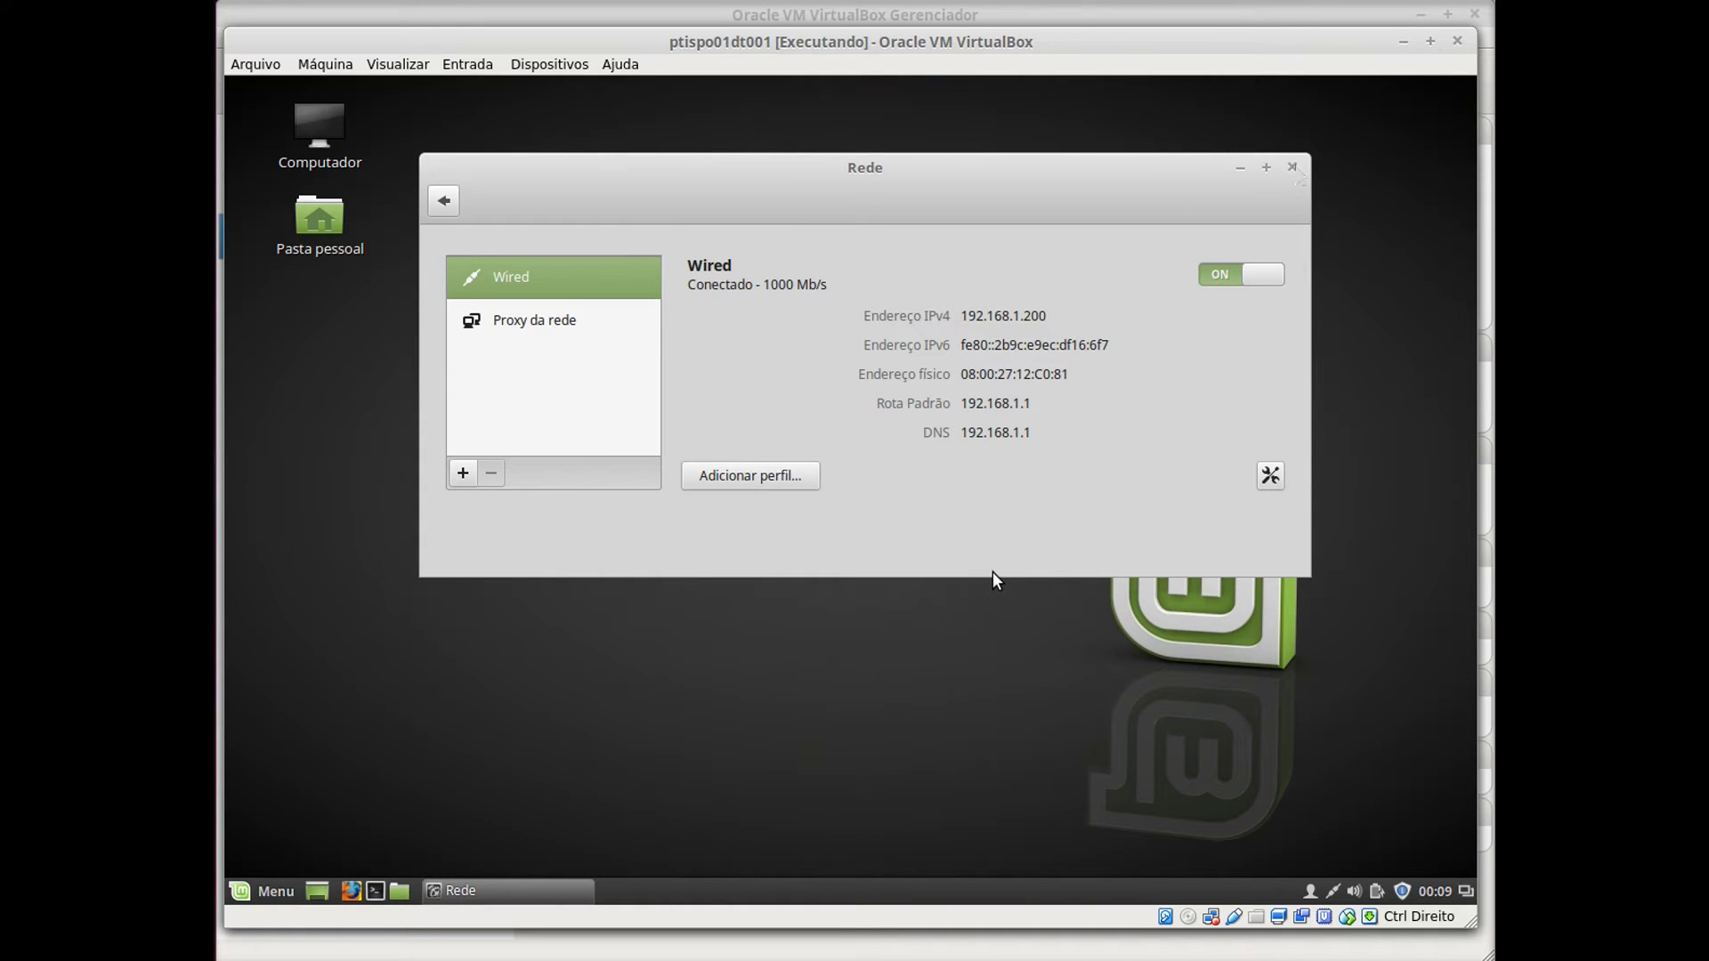
pyautogui.click(1293, 166)
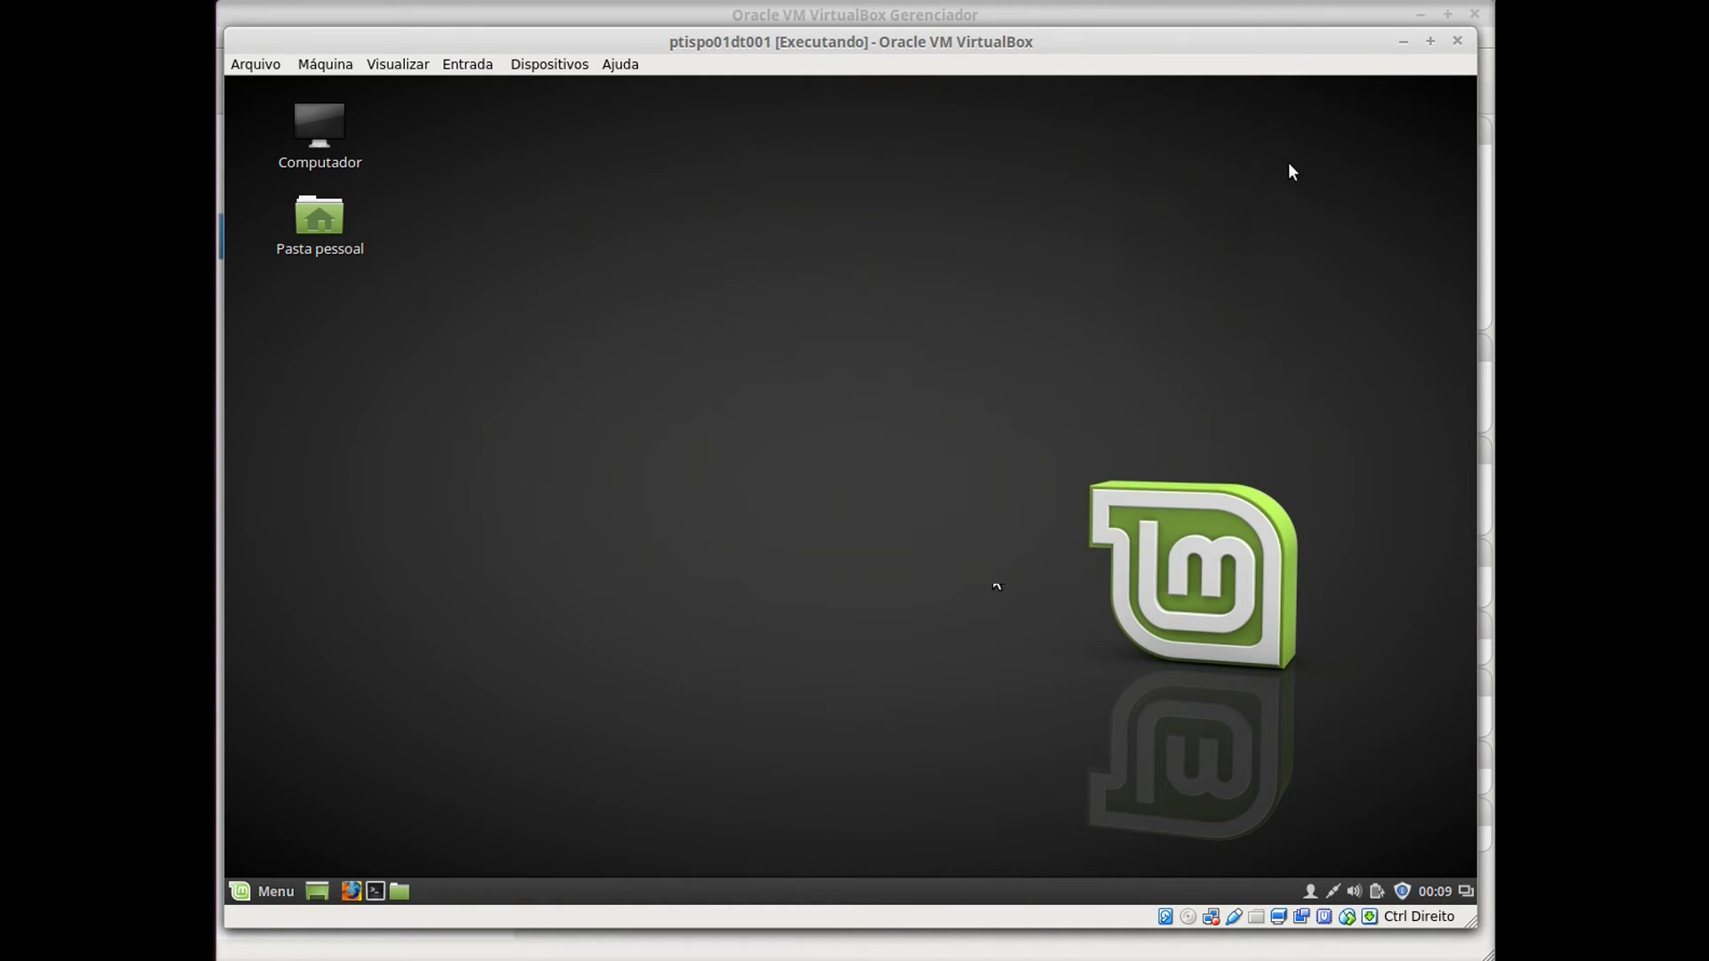
# Run ifconfig in a maximized, larger-text terminal and highlight enp0s3's 192.168.1.200 address.
pyautogui.click(374, 891)
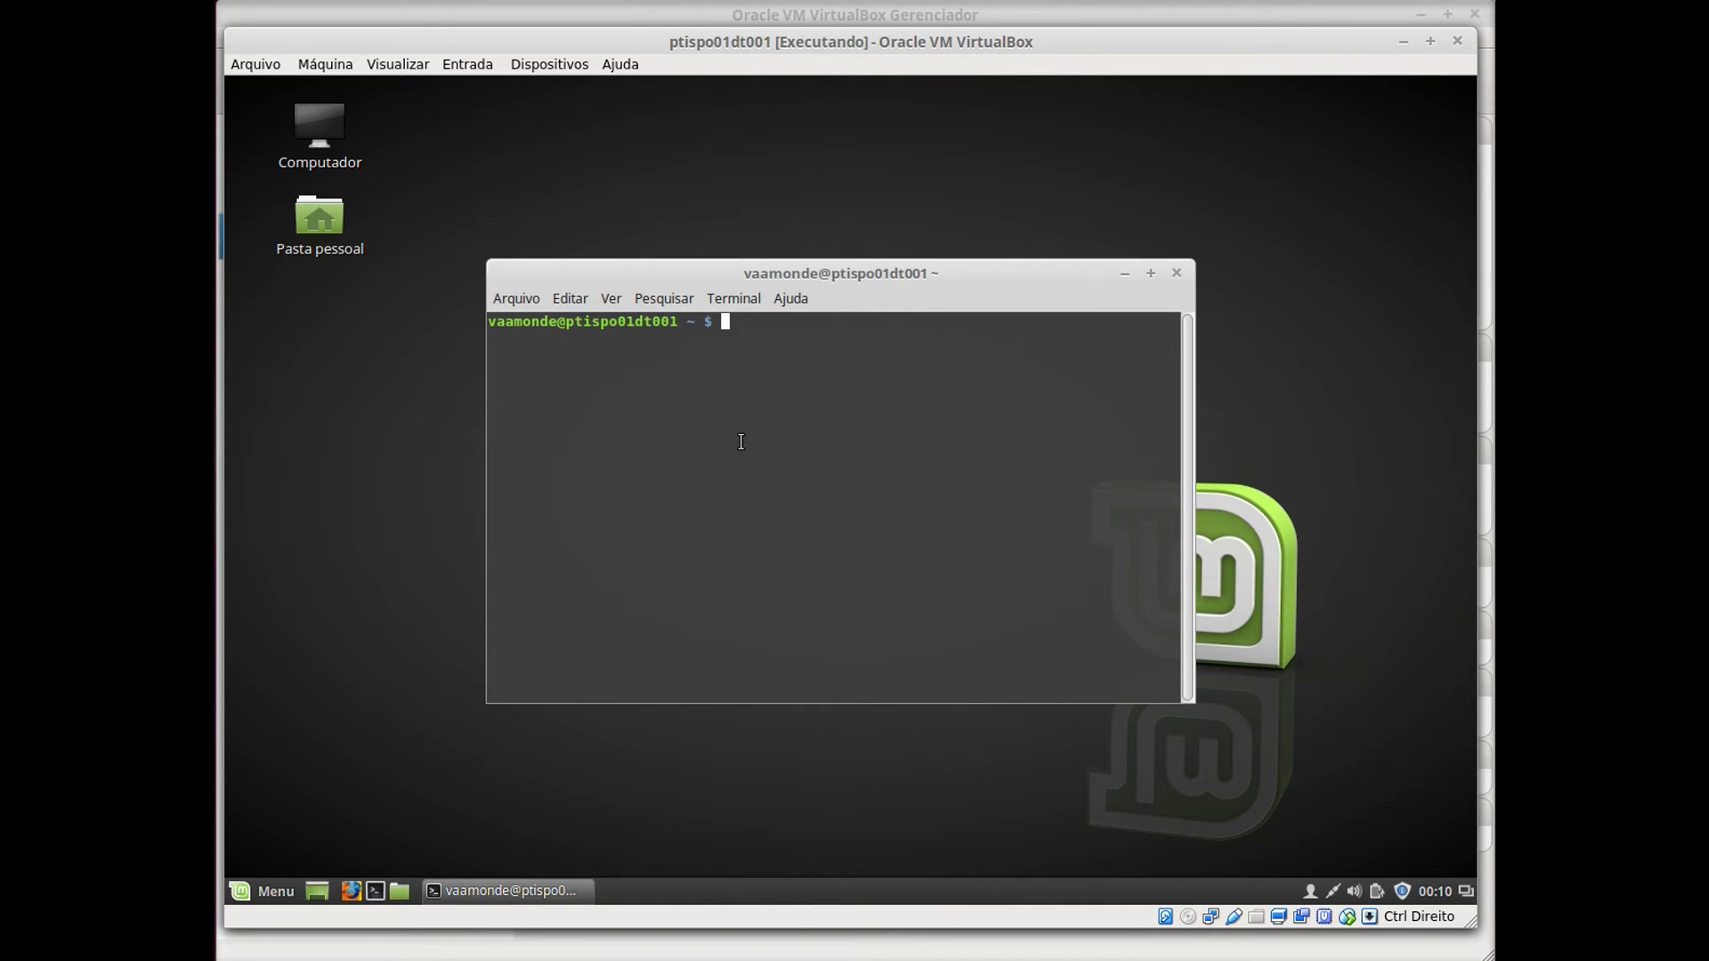
pyautogui.hotkey('ctrl', '+')
pyautogui.hotkey('ctrl', '+')
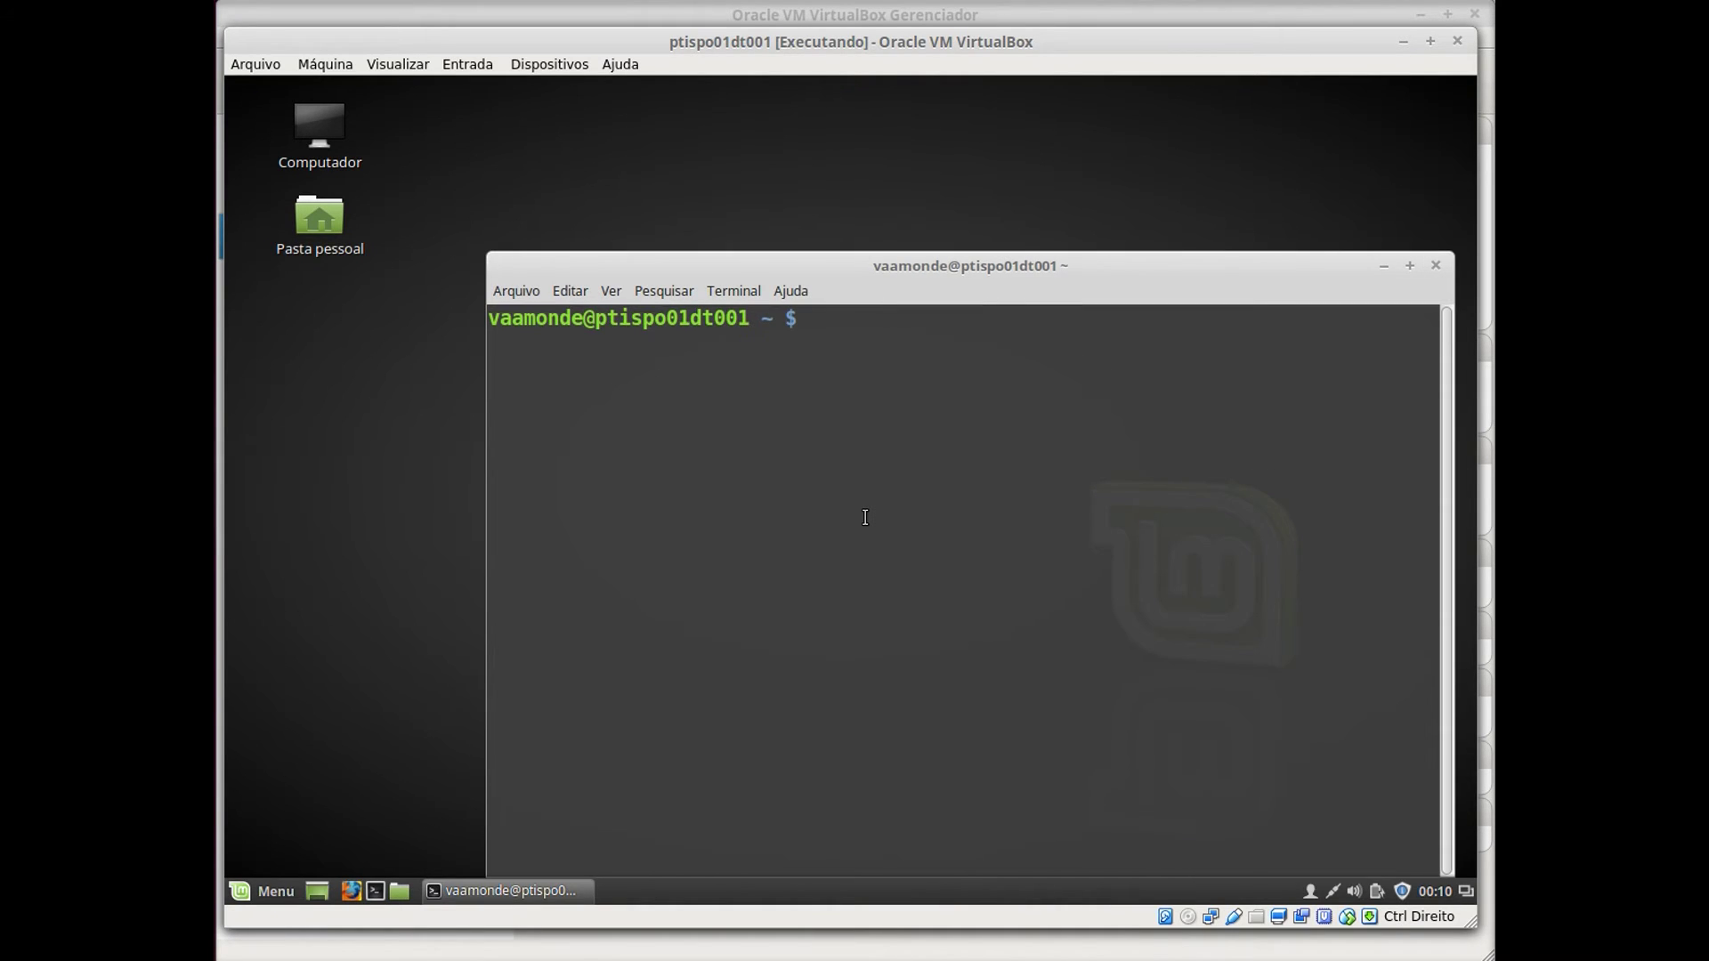
pyautogui.click(1410, 266)
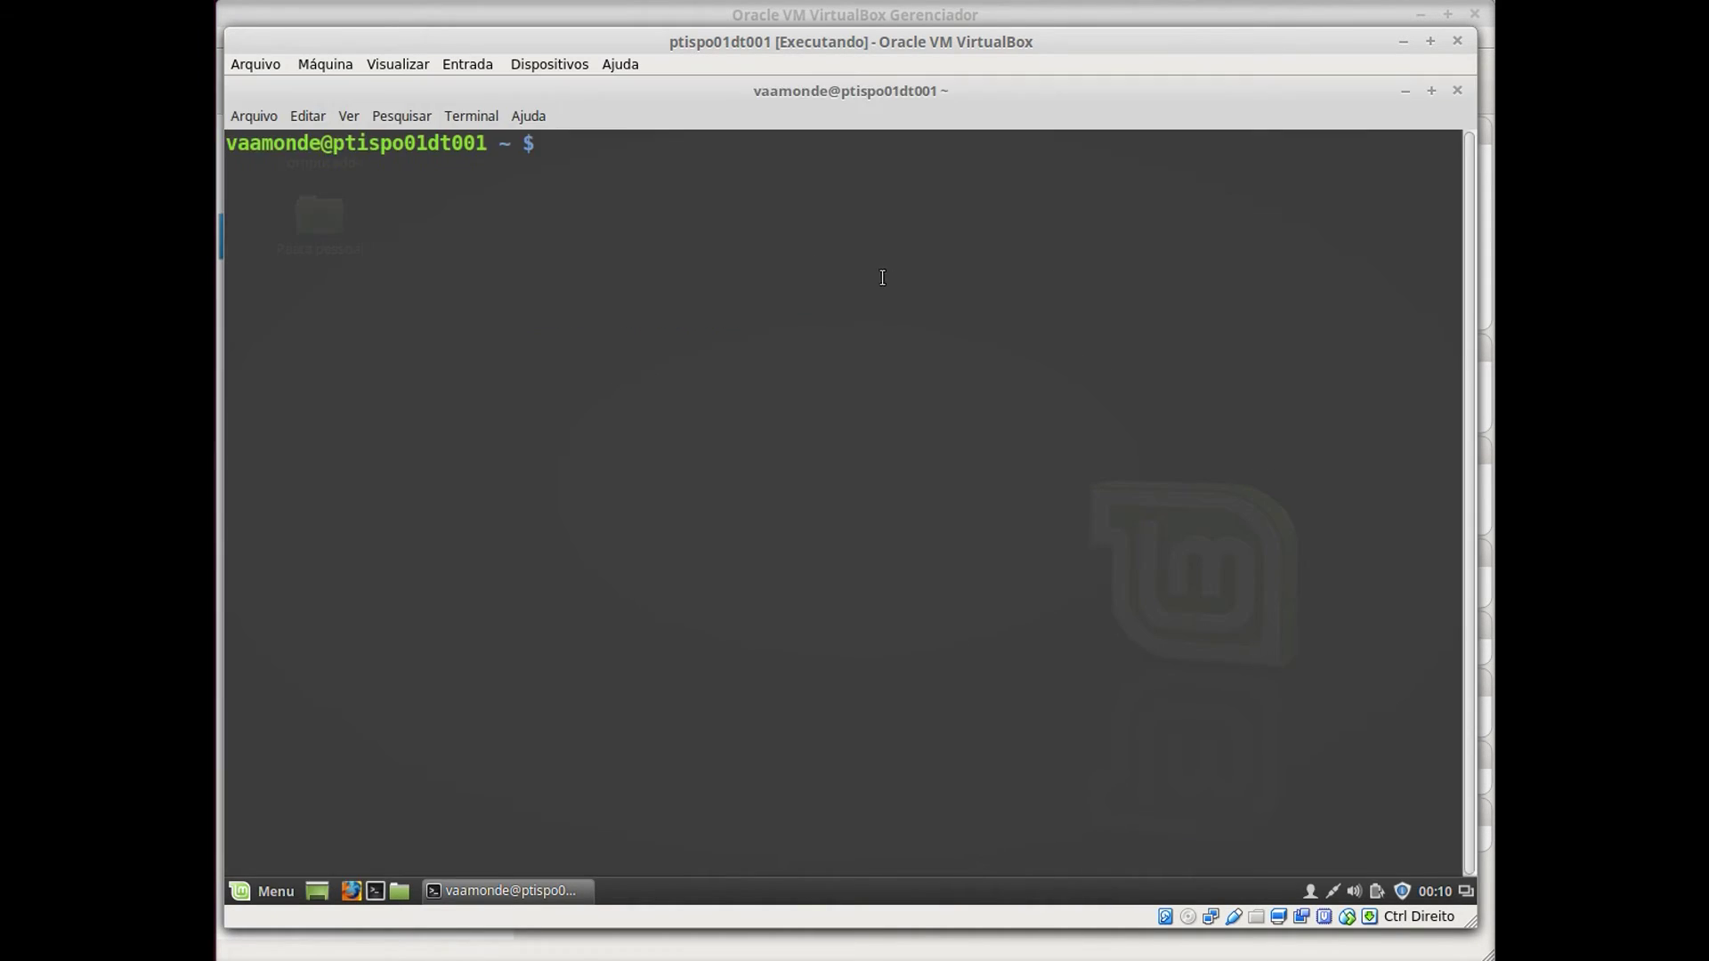
pyautogui.write('ifconfig')
pyautogui.press('Return')
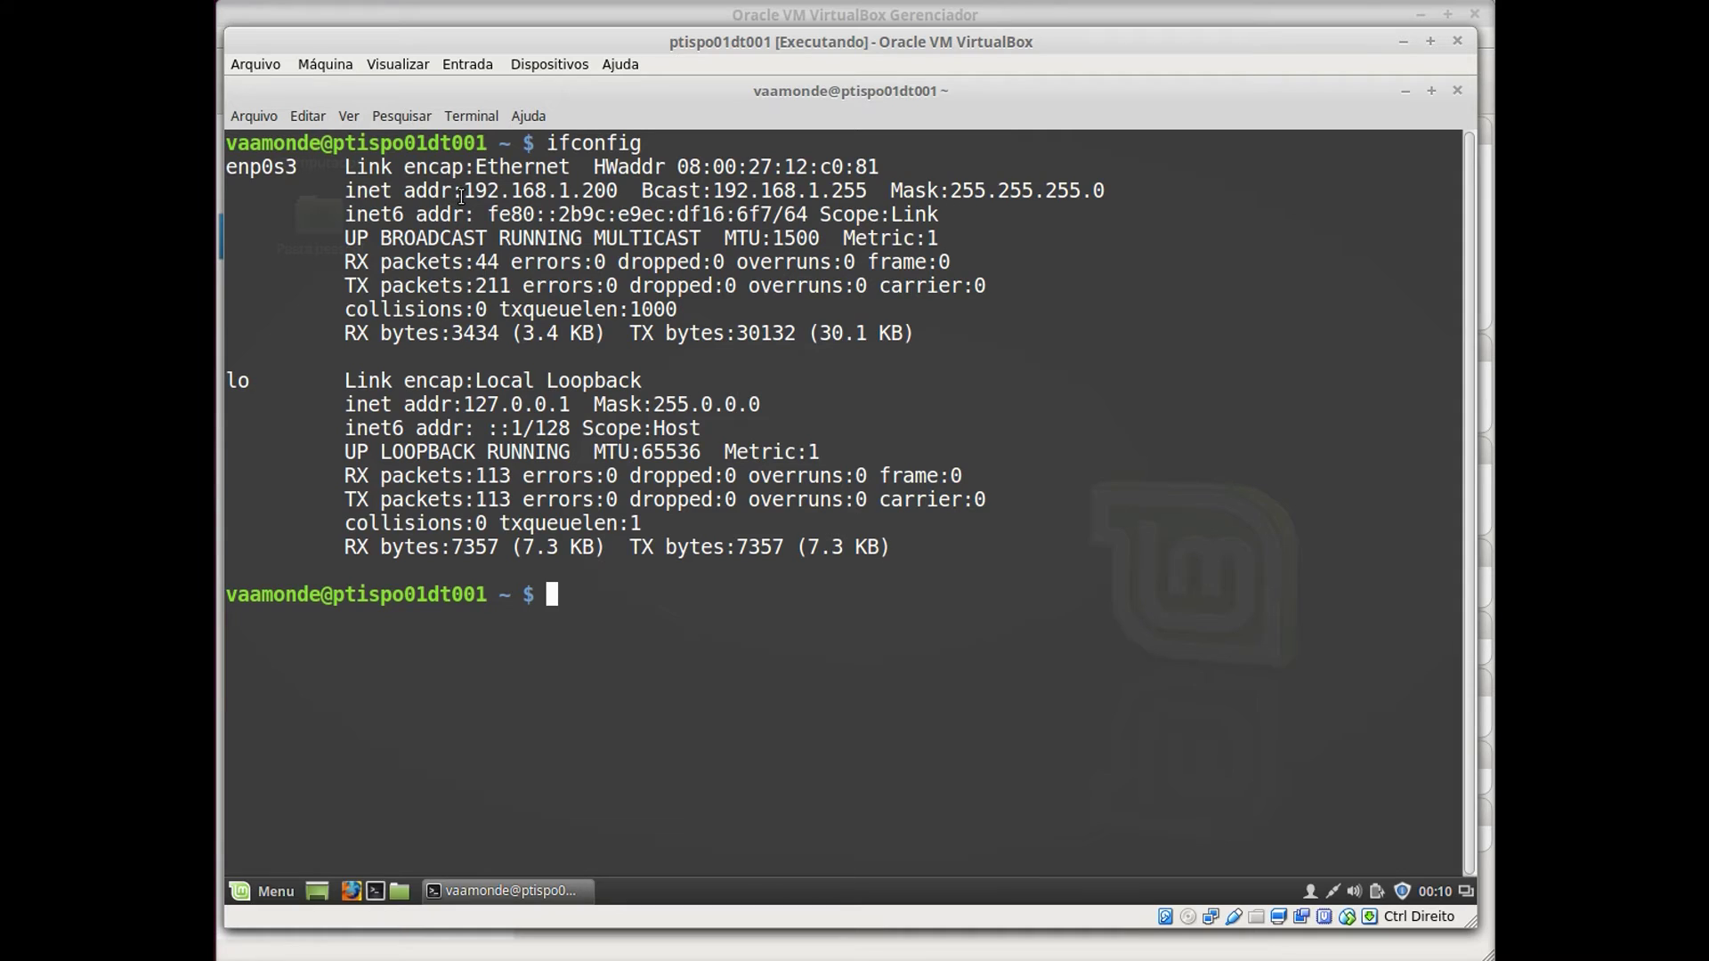
pyautogui.moveTo(460, 194); pyautogui.dragTo(616, 194)
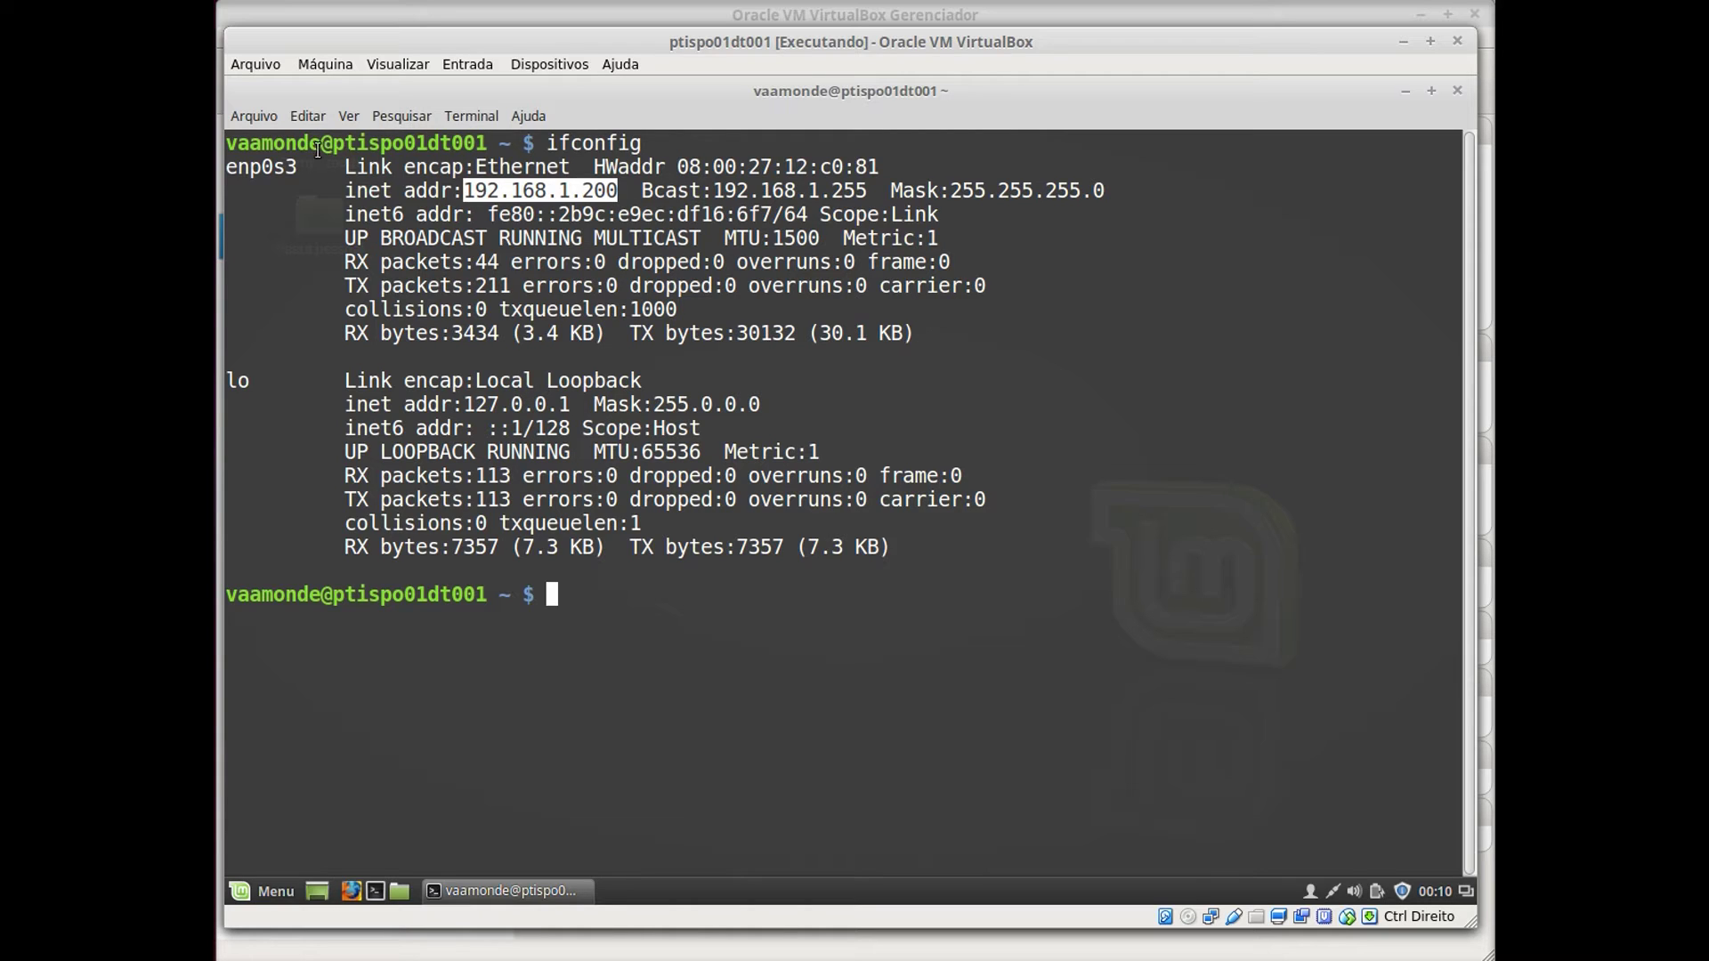
pyautogui.moveTo(298, 166); pyautogui.dragTo(224, 167)
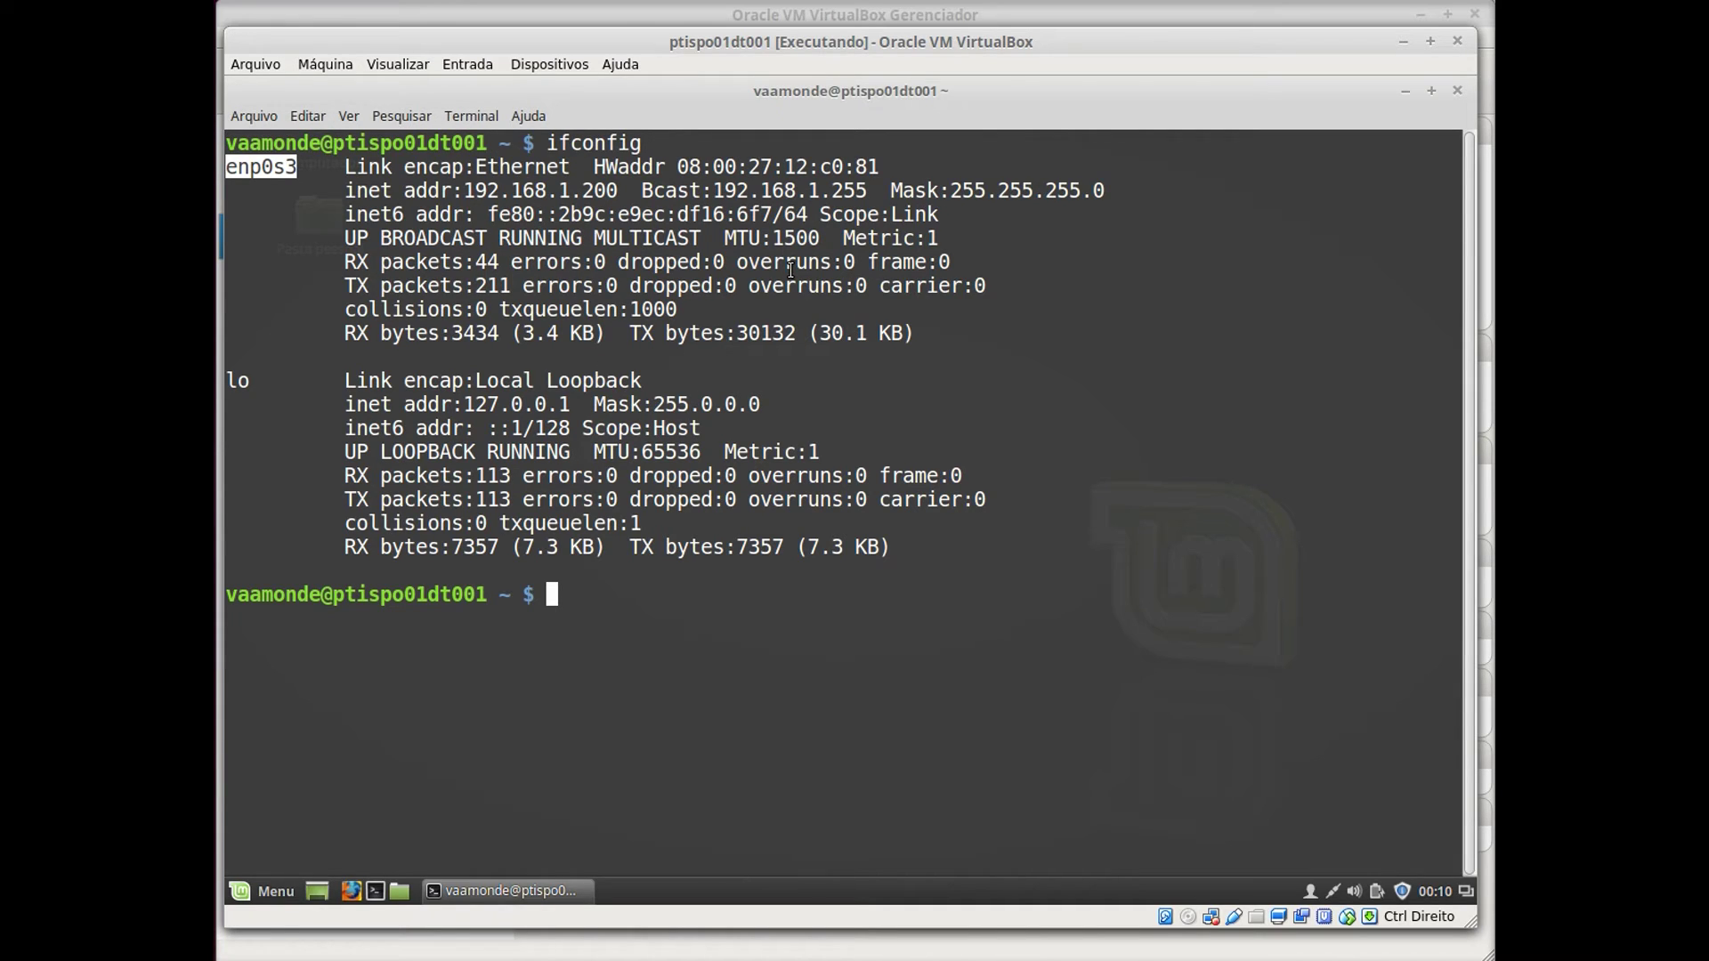
# Ping the gateway 192.168.1.1 and stop it after 5 replies with 0% packet loss.
pyautogui.click(636, 602)
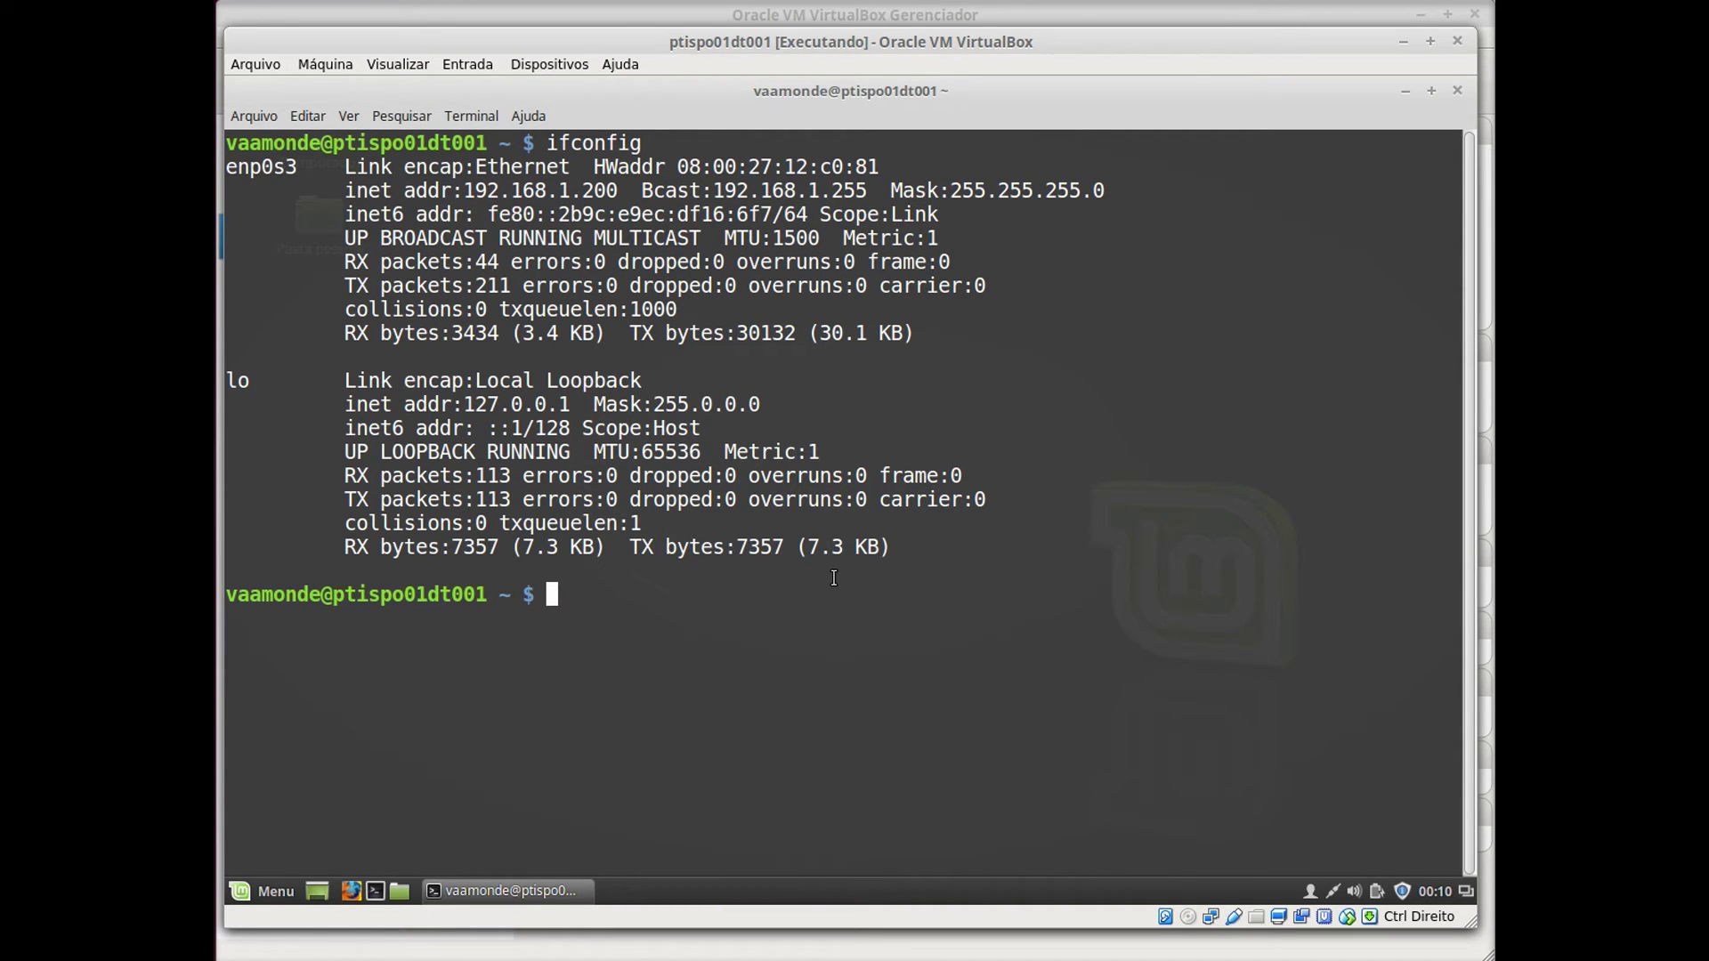
pyautogui.write('ping 192.1')
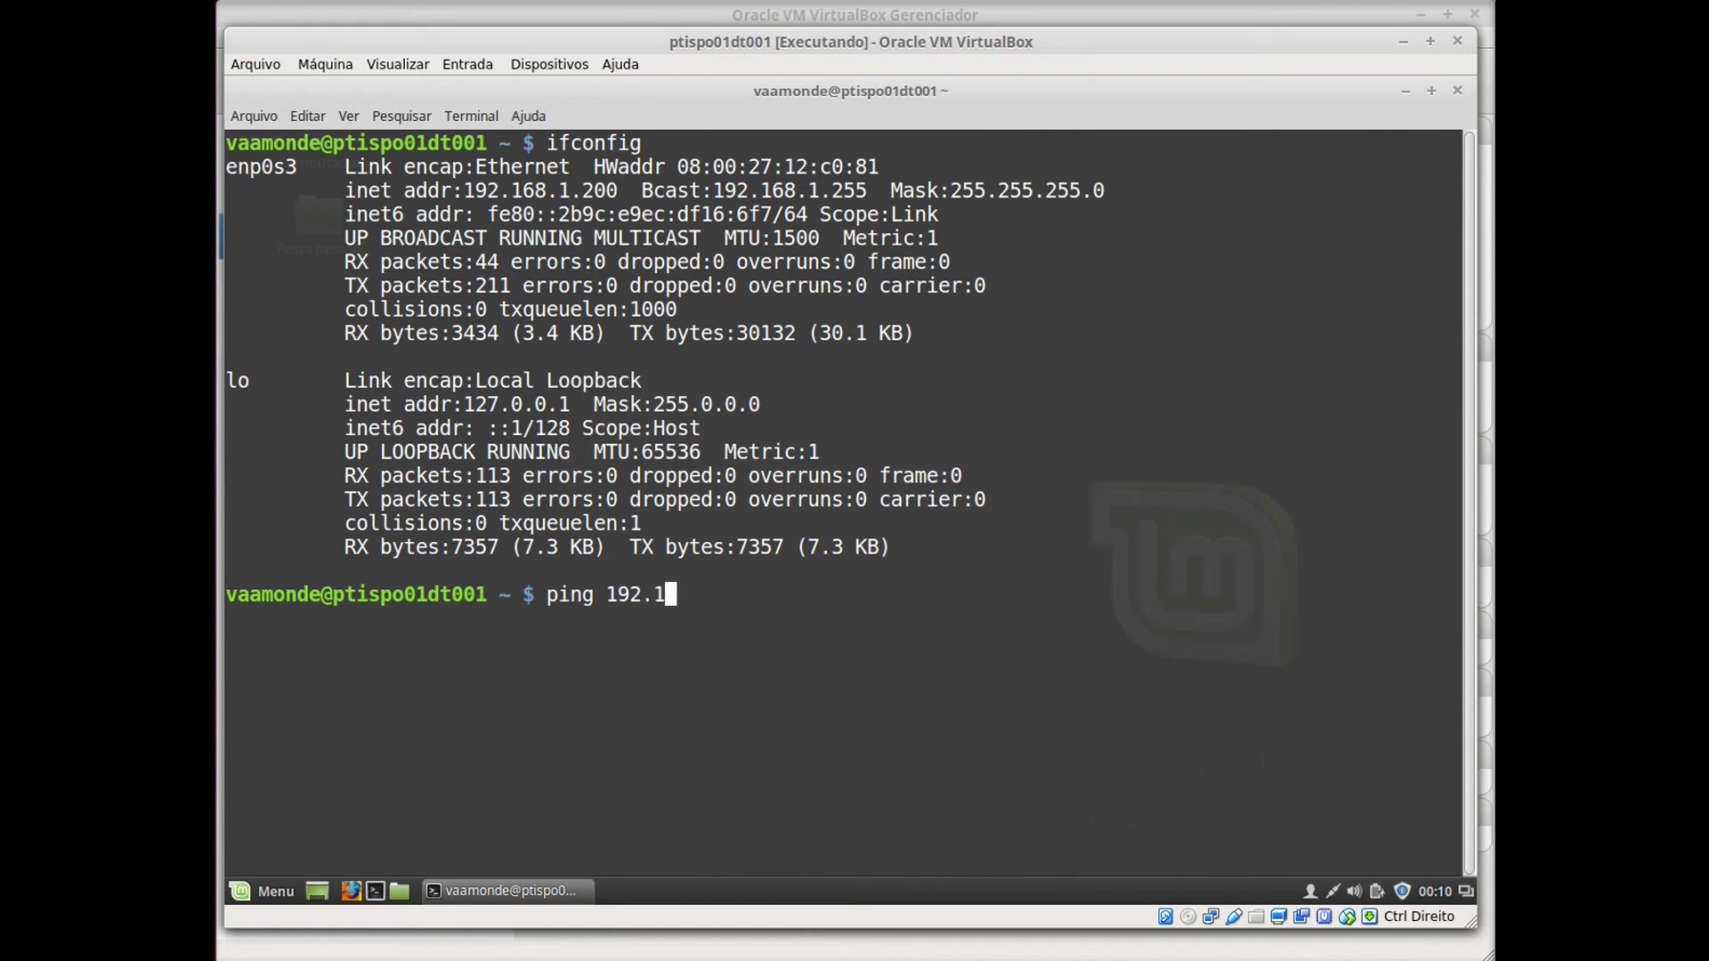
pyautogui.write('68.1.1')
pyautogui.press('Return')
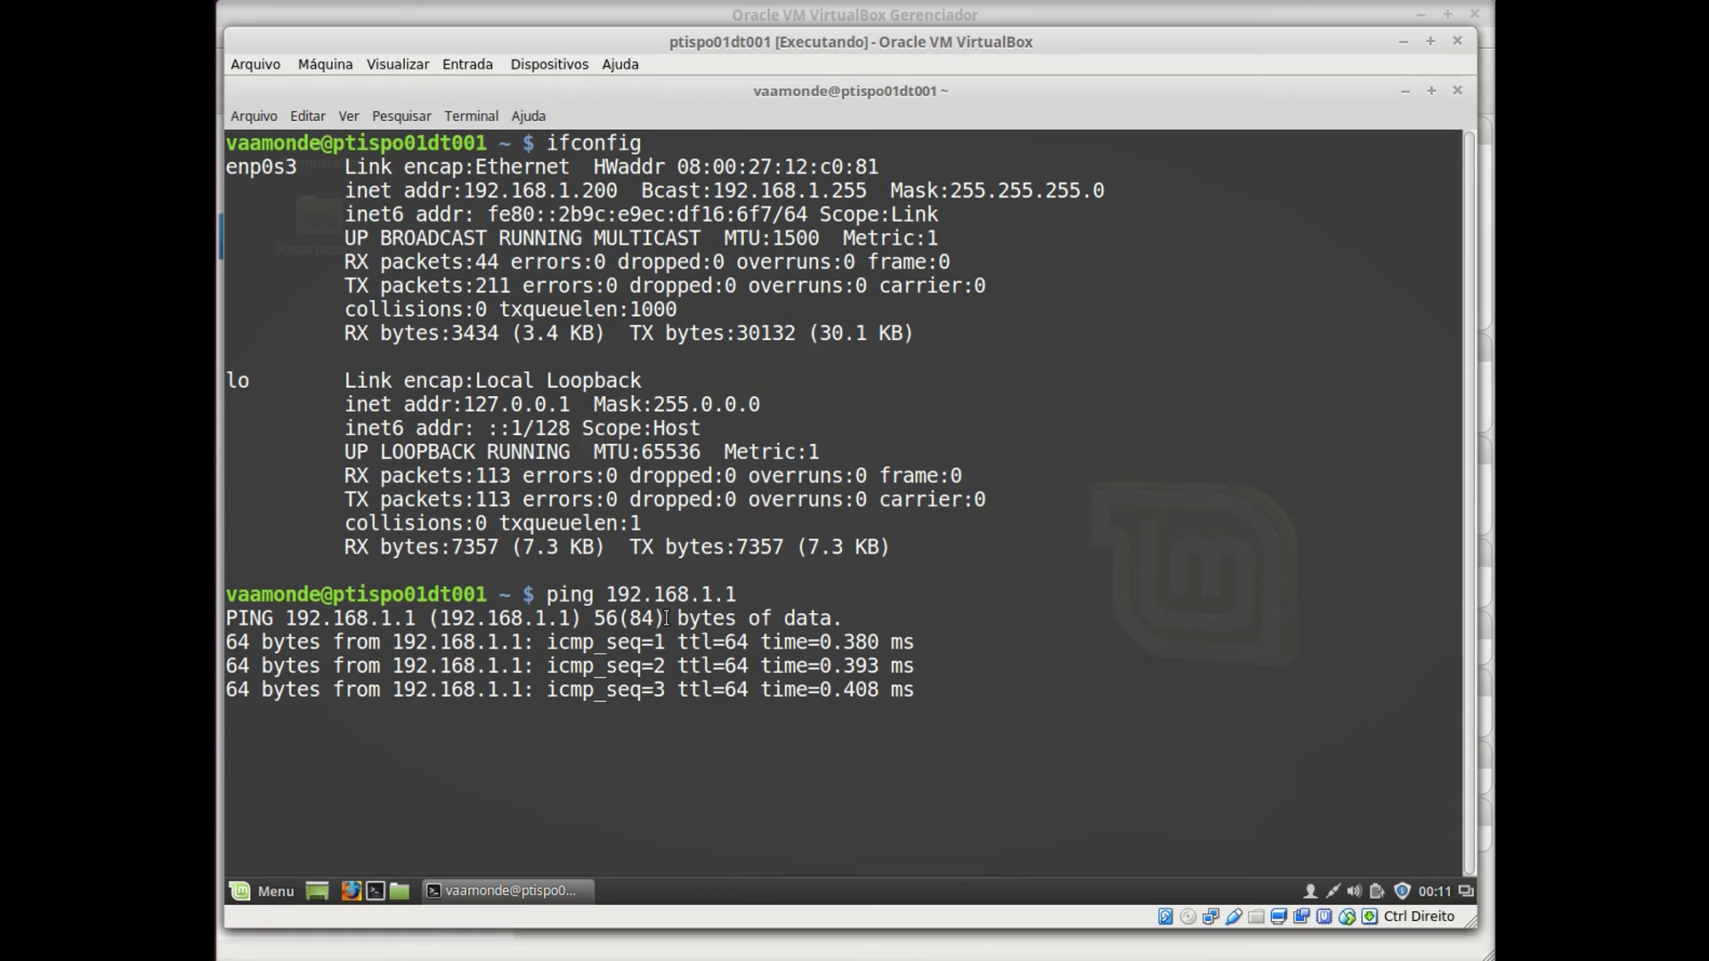
pyautogui.hotkey('ctrl', 'c')
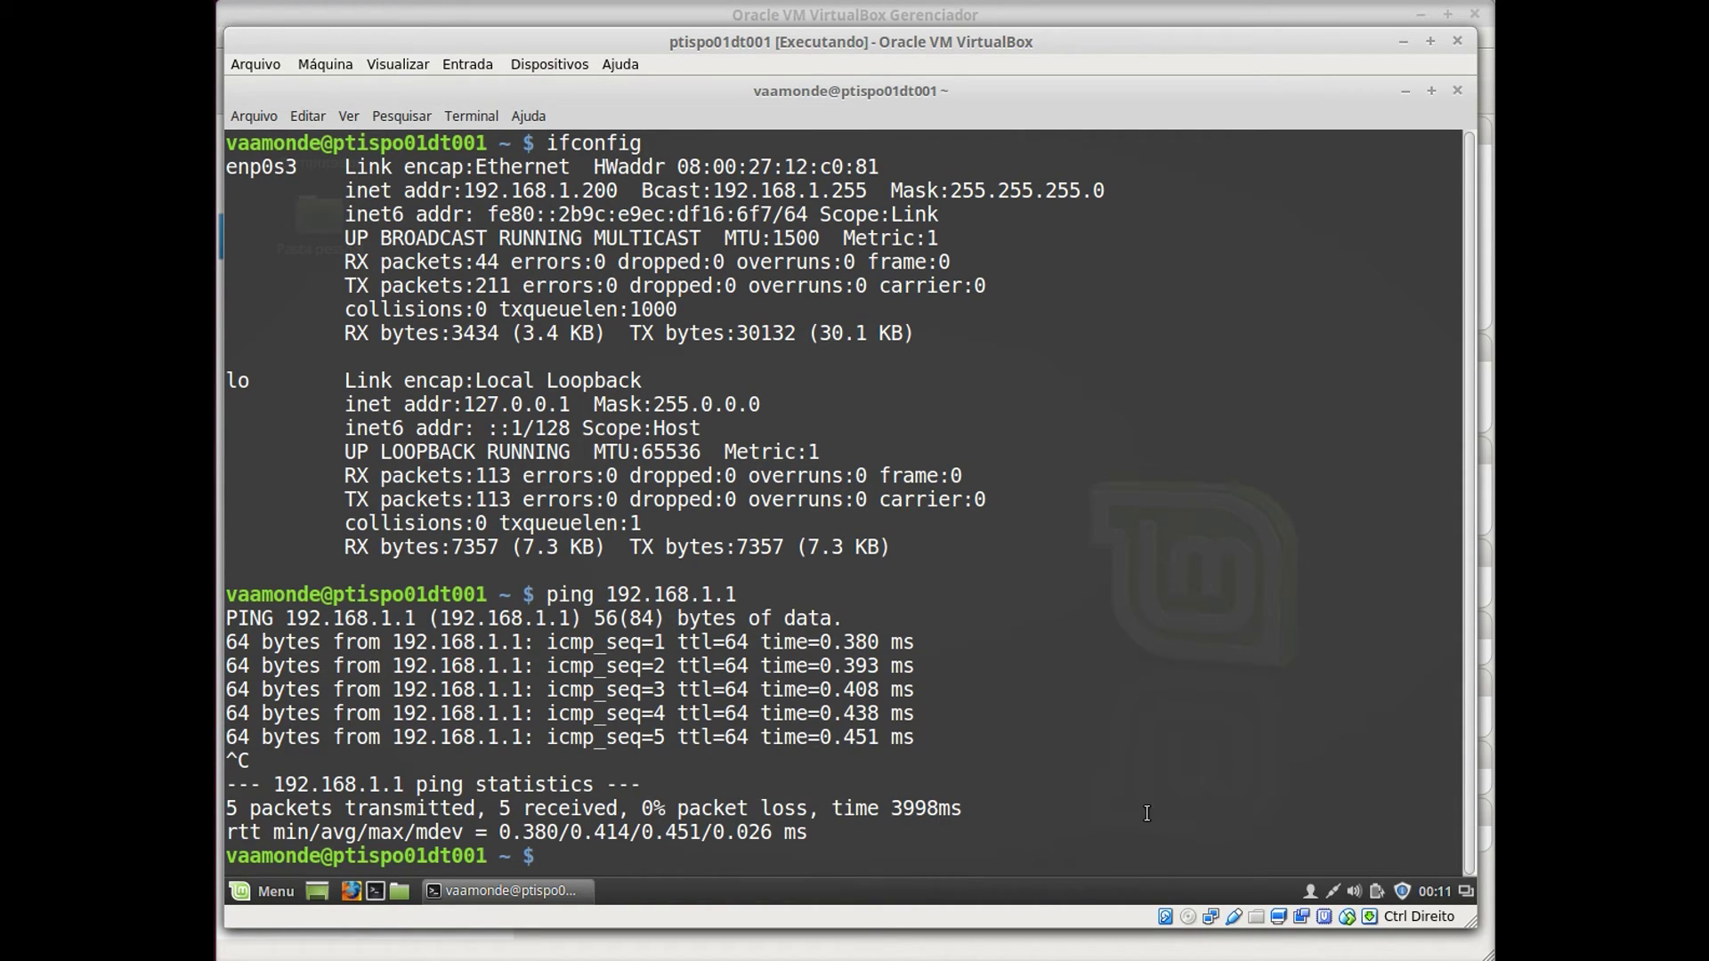
pyautogui.click(1214, 917)
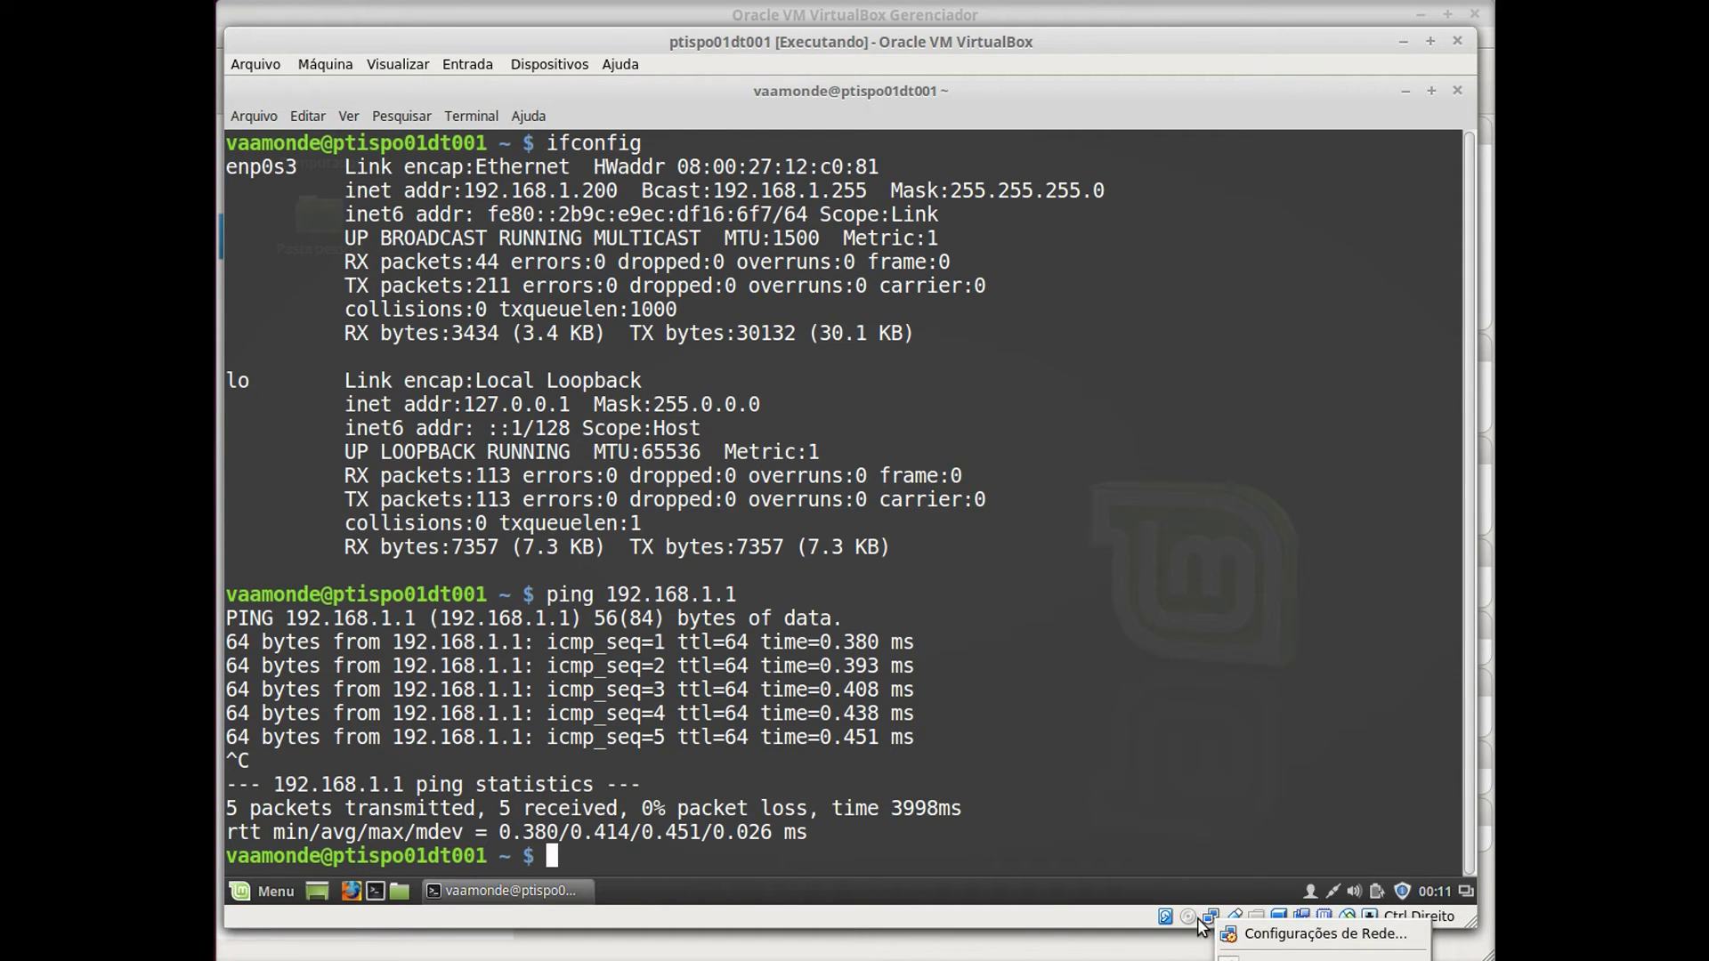
# Check the VM's network adapter is attached to Rede Interna 'intnet', then cancel.
pyautogui.click(1296, 932)
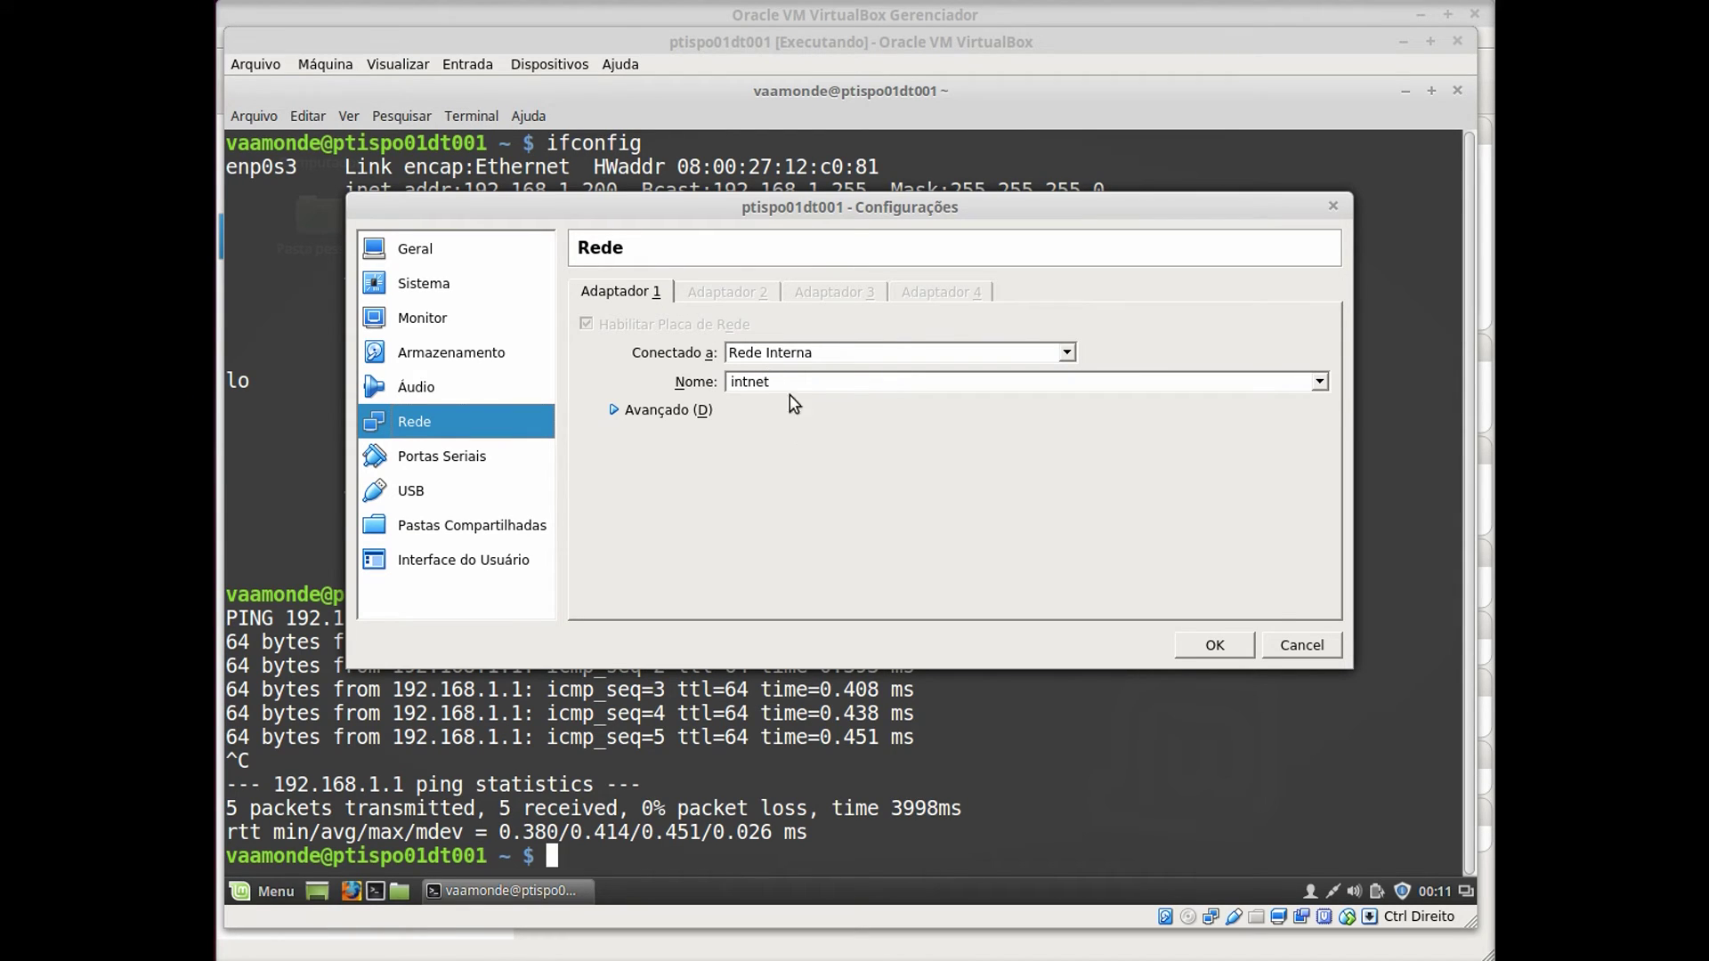
pyautogui.click(1301, 644)
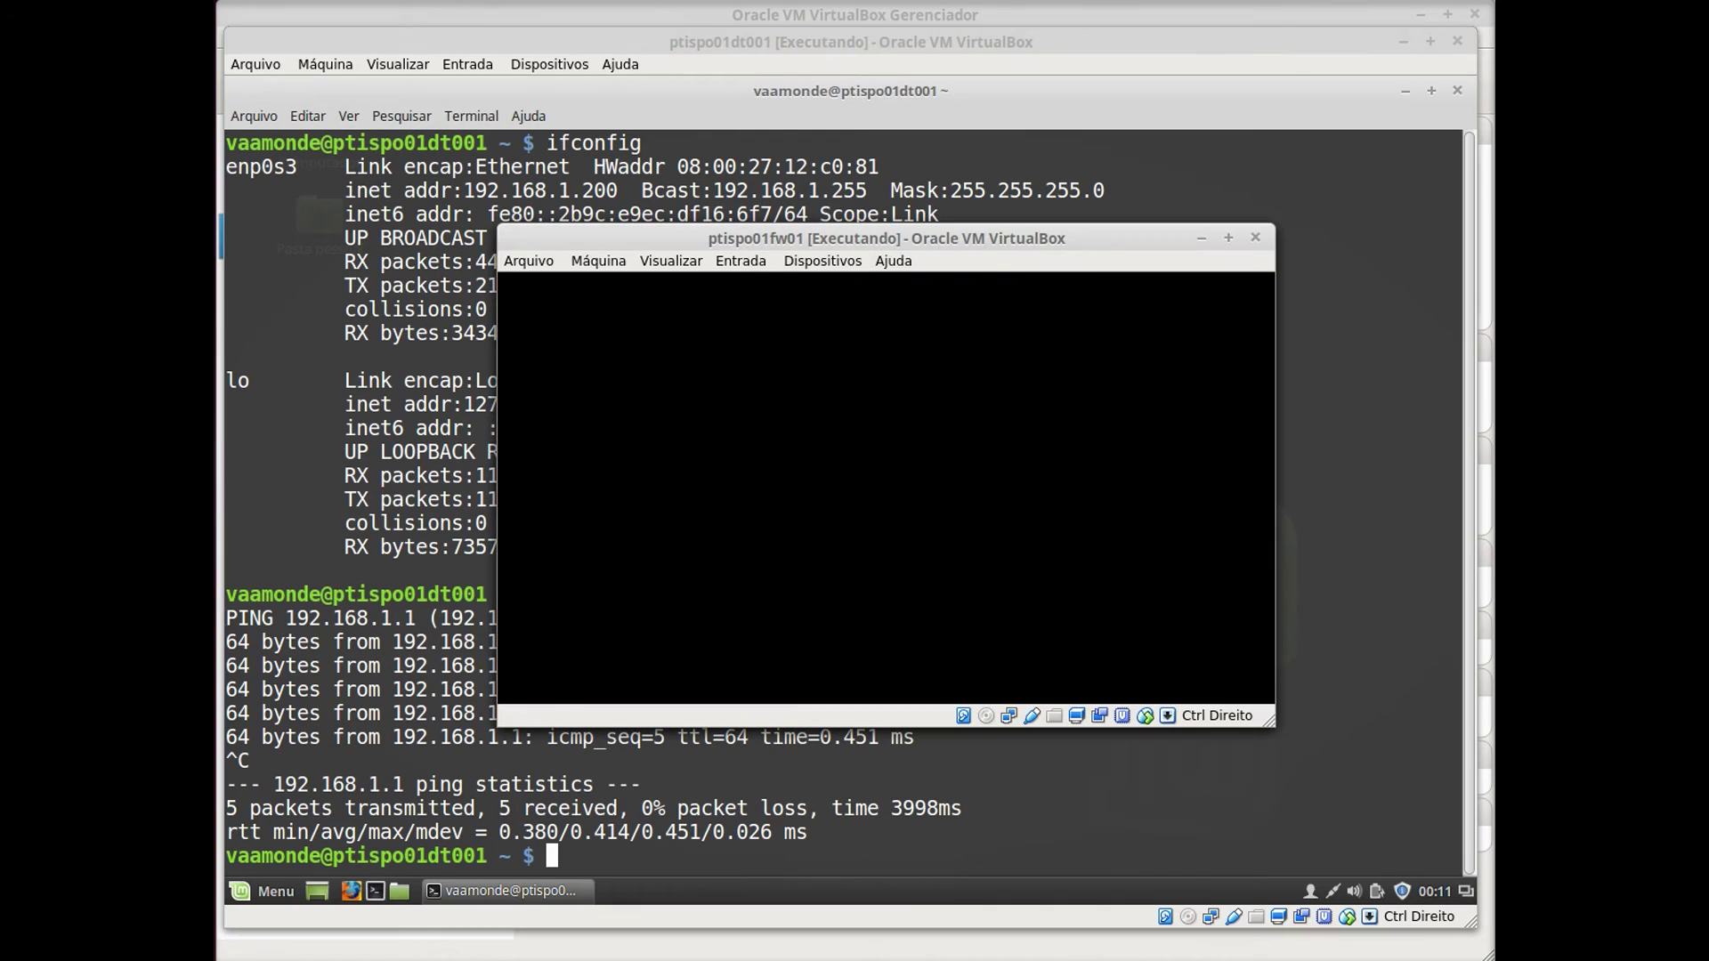